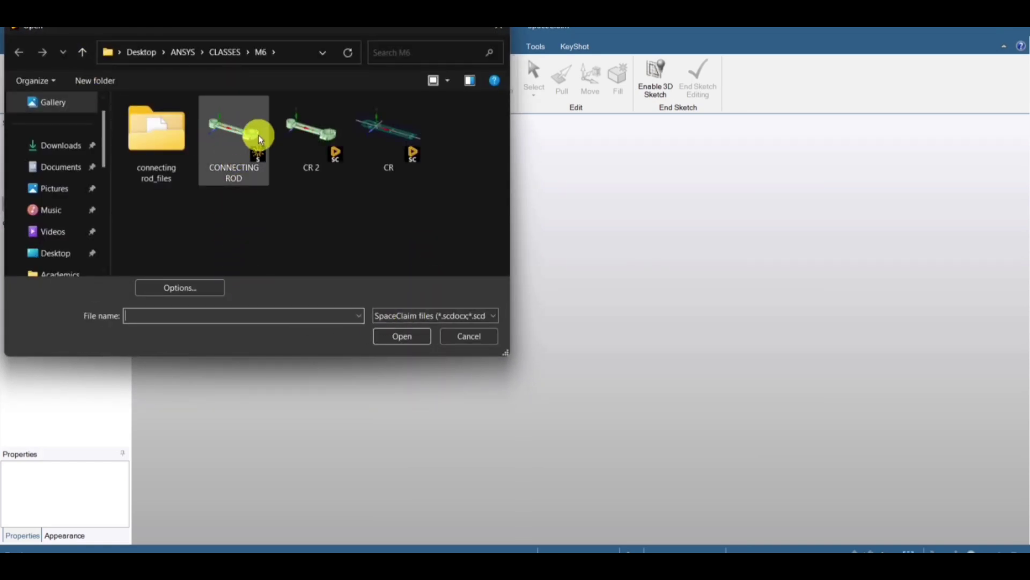
Step: Open the CONNECTING ROD geometry file from the M6 folder
click(259, 134)
click(405, 336)
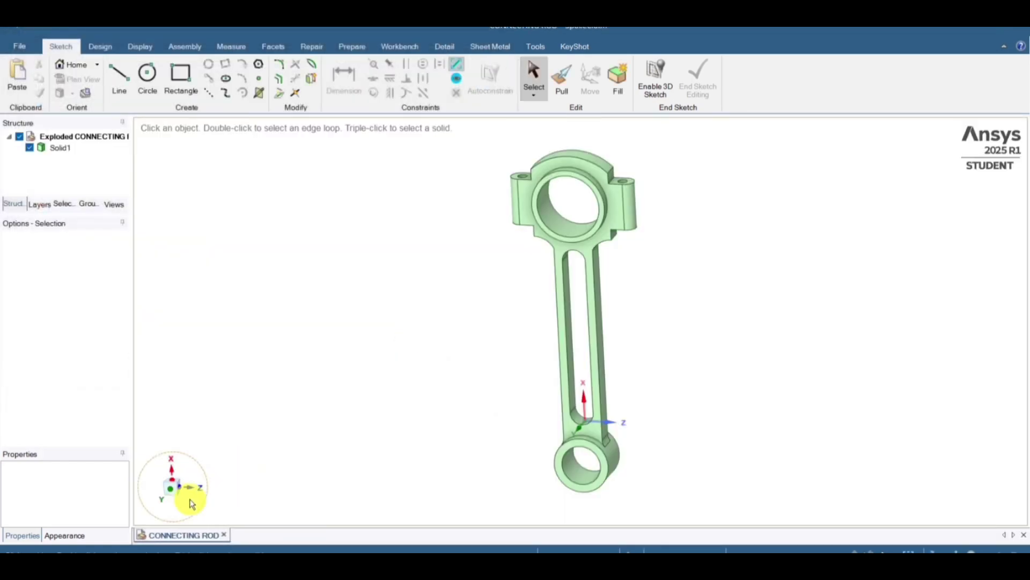
middle_drag(811, 221, 742, 305)
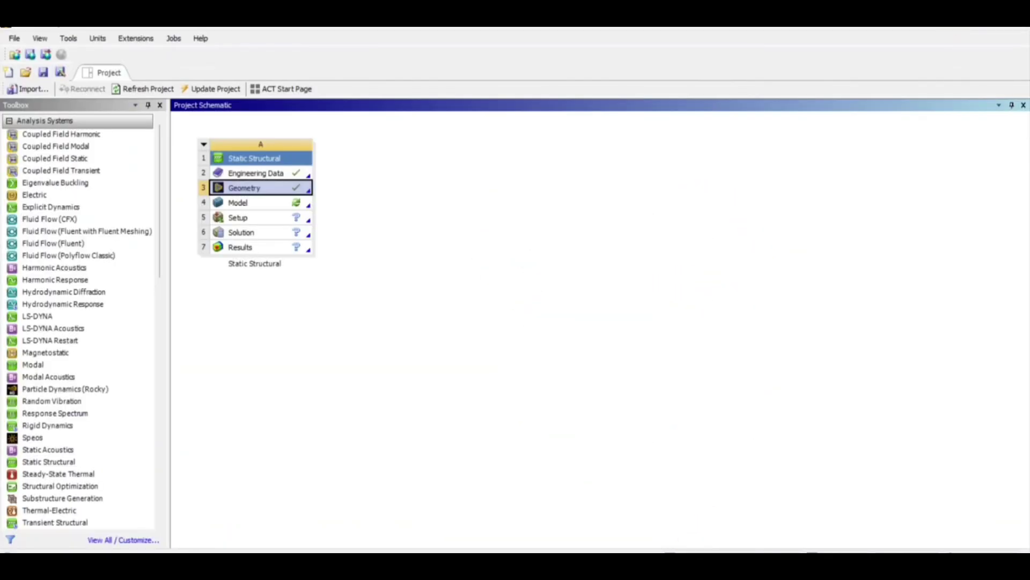
Step: Switch to Workbench and open the Static Structural system's Model in Mechanical
right_click(267, 192)
click(323, 321)
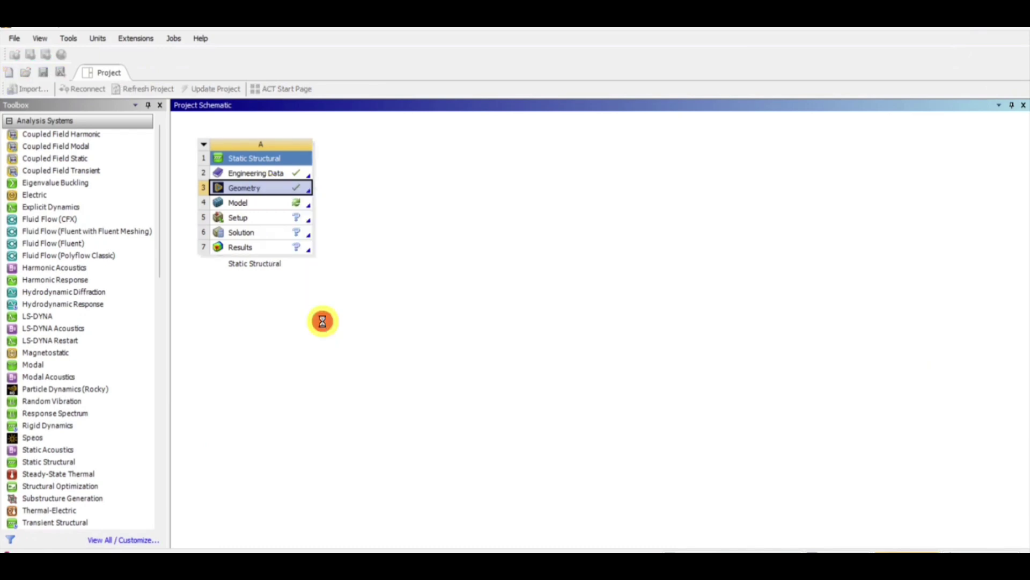
double_click(268, 206)
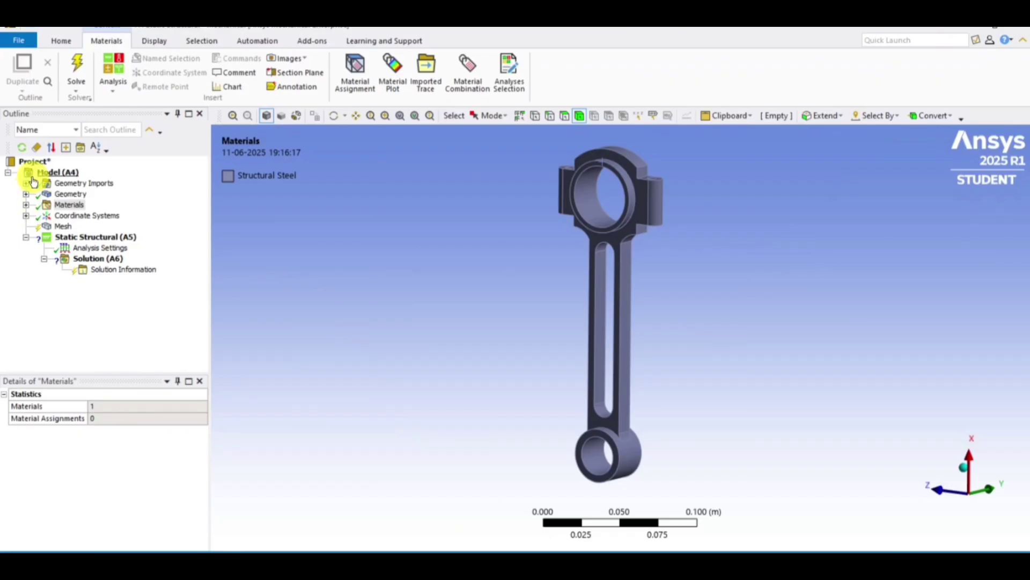
Step: Examine the model's geometry import, the connecting rod body's details and the material available under Materials
click(27, 183)
click(86, 195)
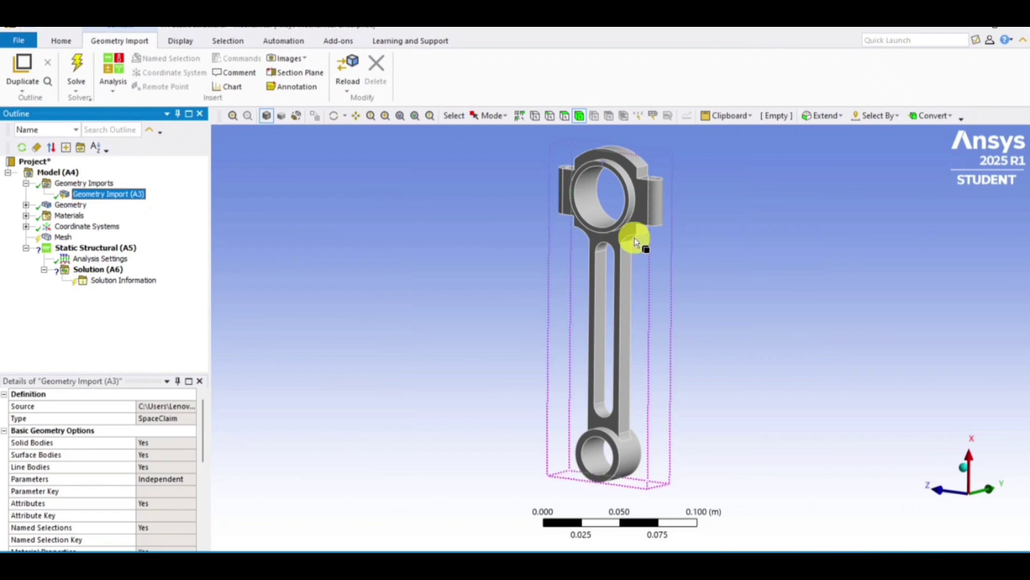
click(27, 184)
click(27, 194)
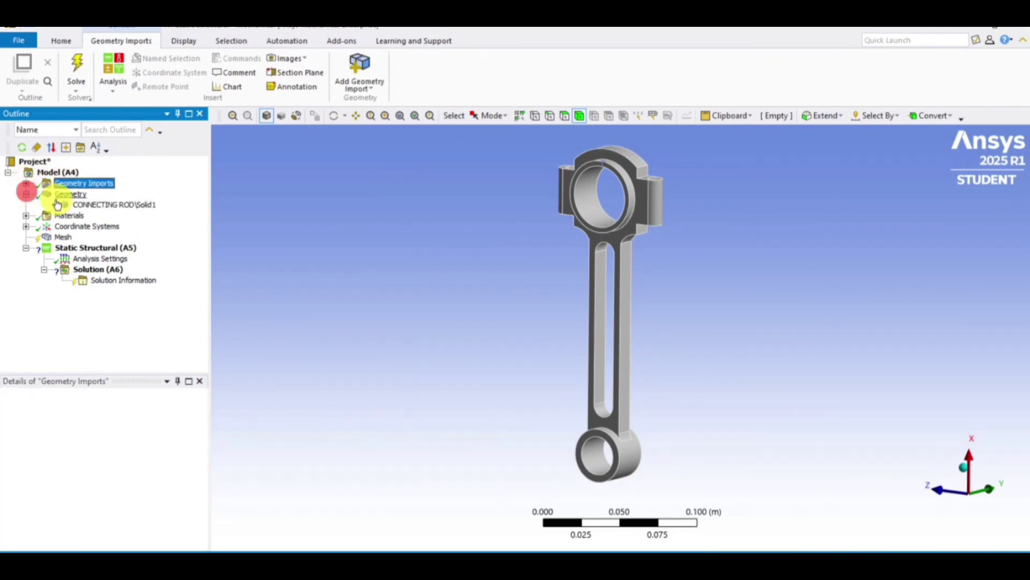
click(89, 205)
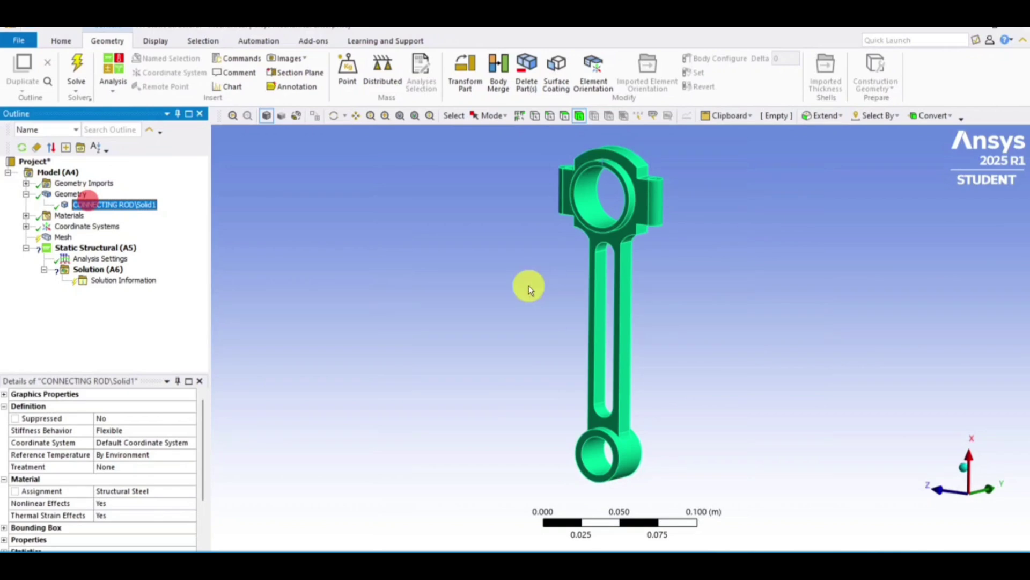
click(26, 193)
click(26, 205)
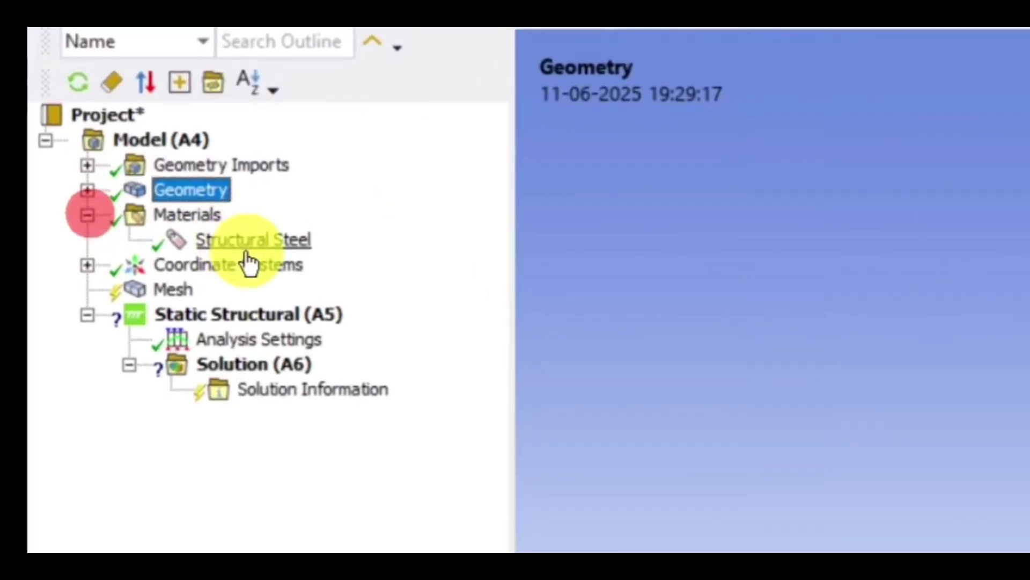
click(269, 239)
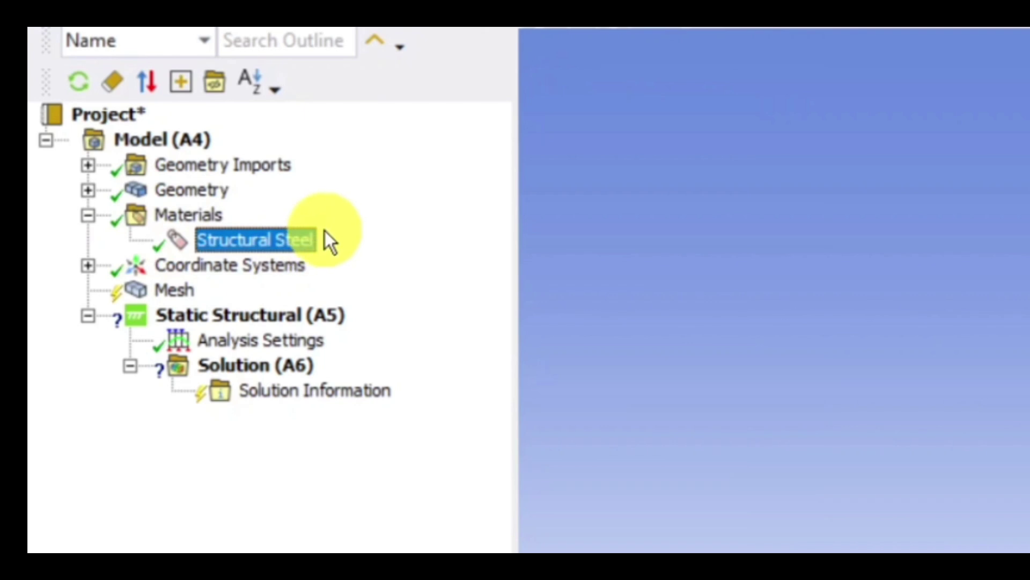
click(88, 216)
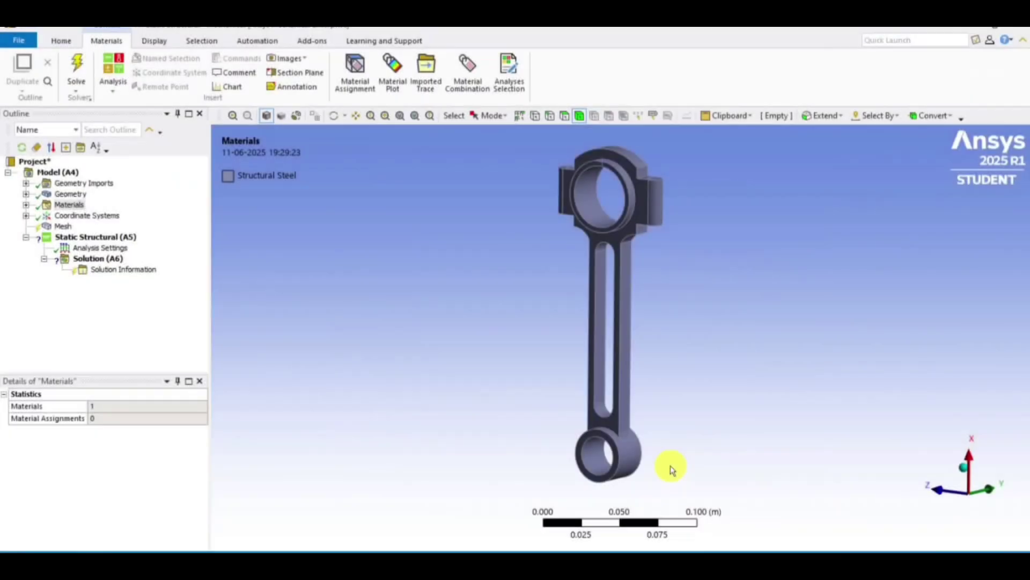
Step: Switch to Workbench, open the Static Structural system's Engineering Data and display the Engineering Data Sources
click(660, 546)
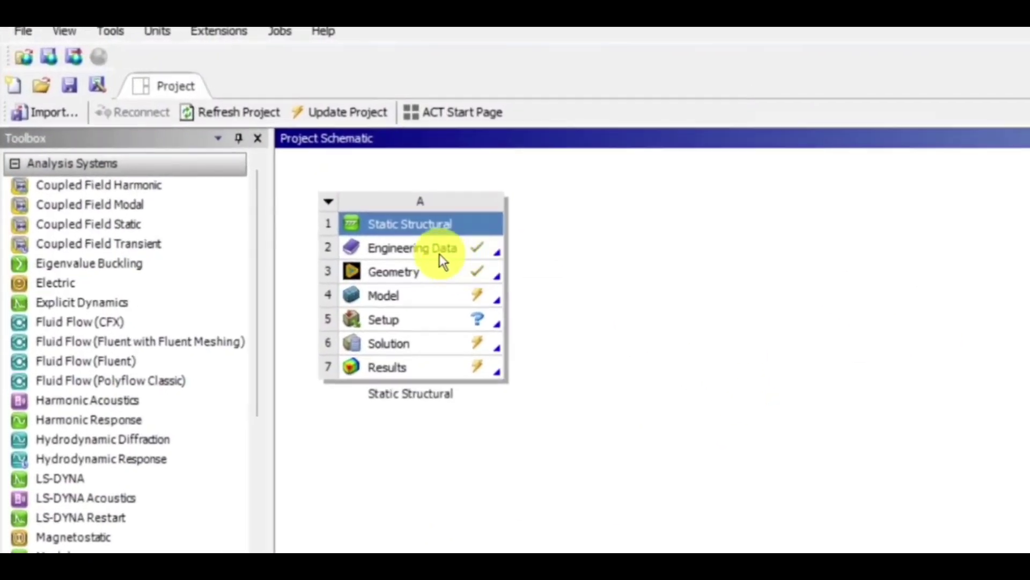
click(439, 250)
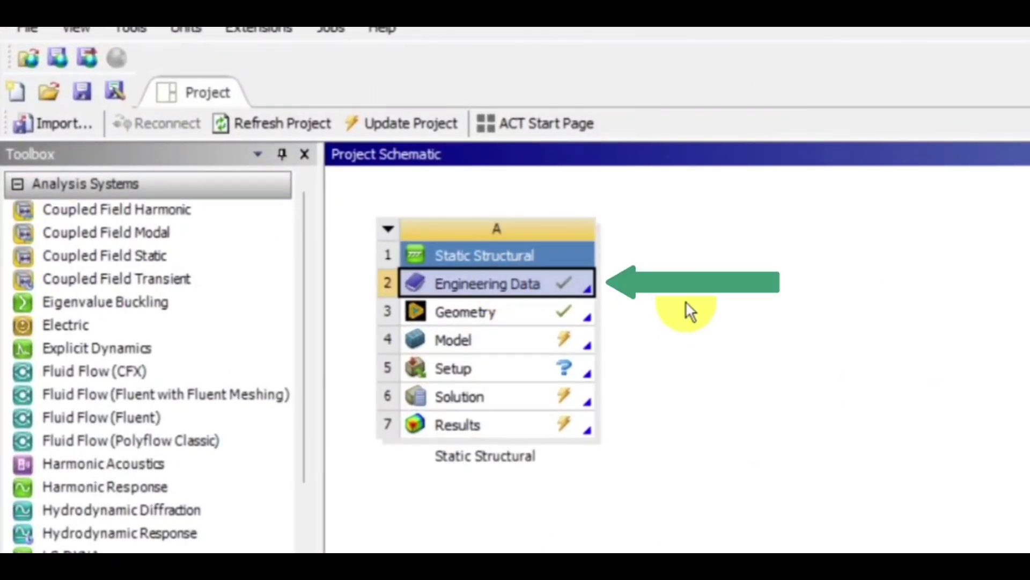
double_click(467, 283)
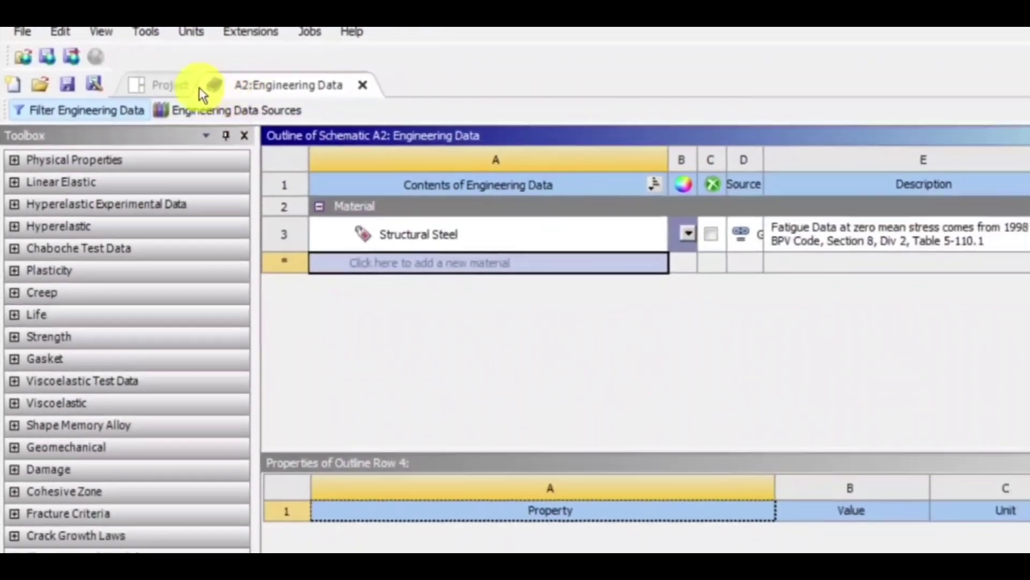
click(173, 86)
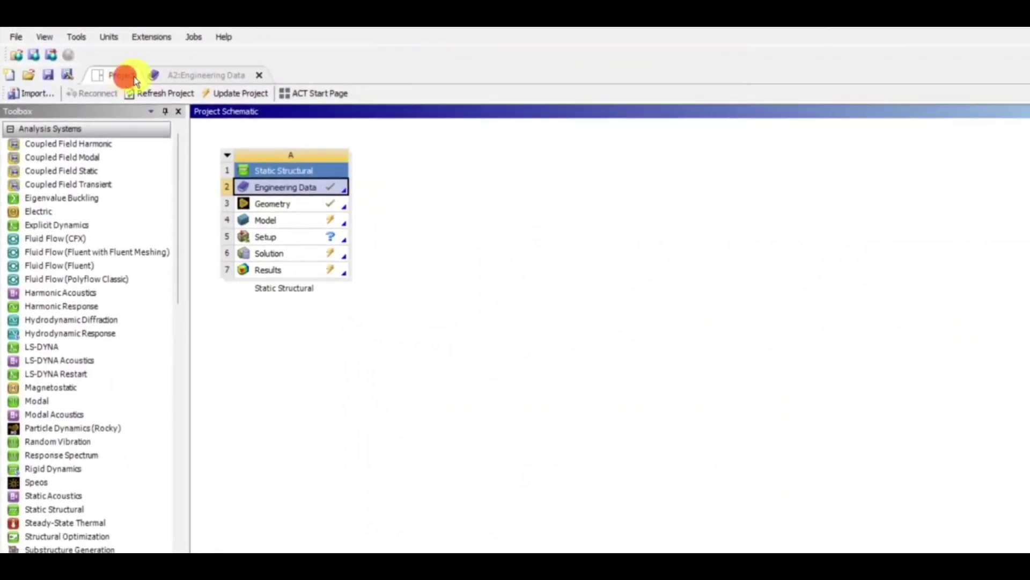
click(267, 85)
click(112, 77)
click(177, 76)
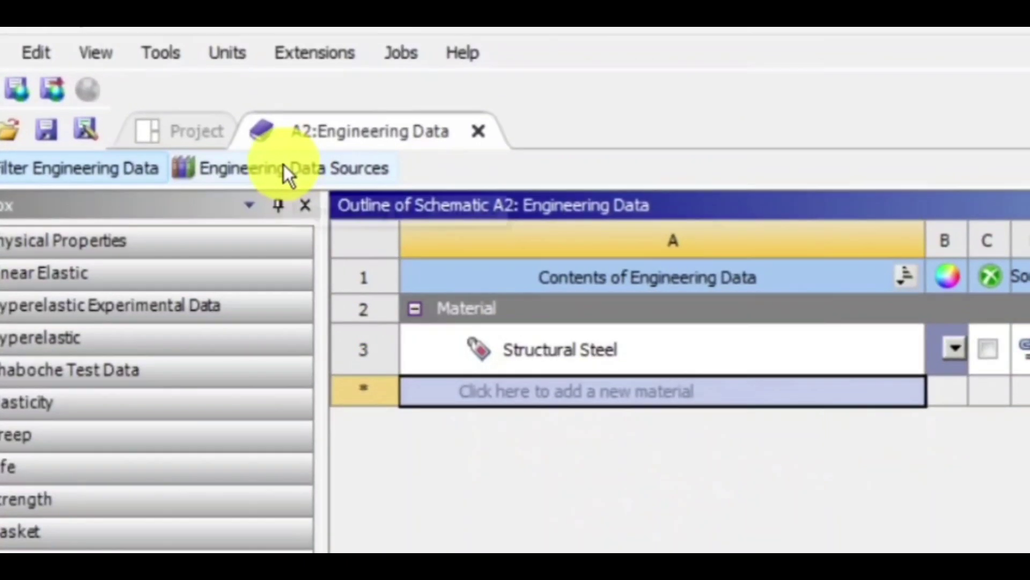
click(307, 168)
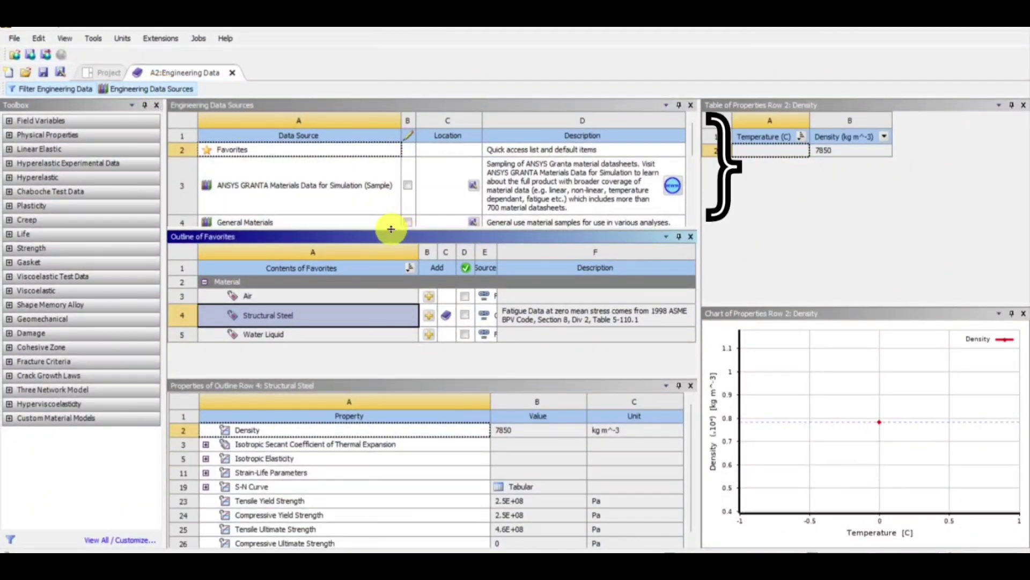
Step: Look through the list of data sources and select the General Materials library
drag(391, 227, 381, 278)
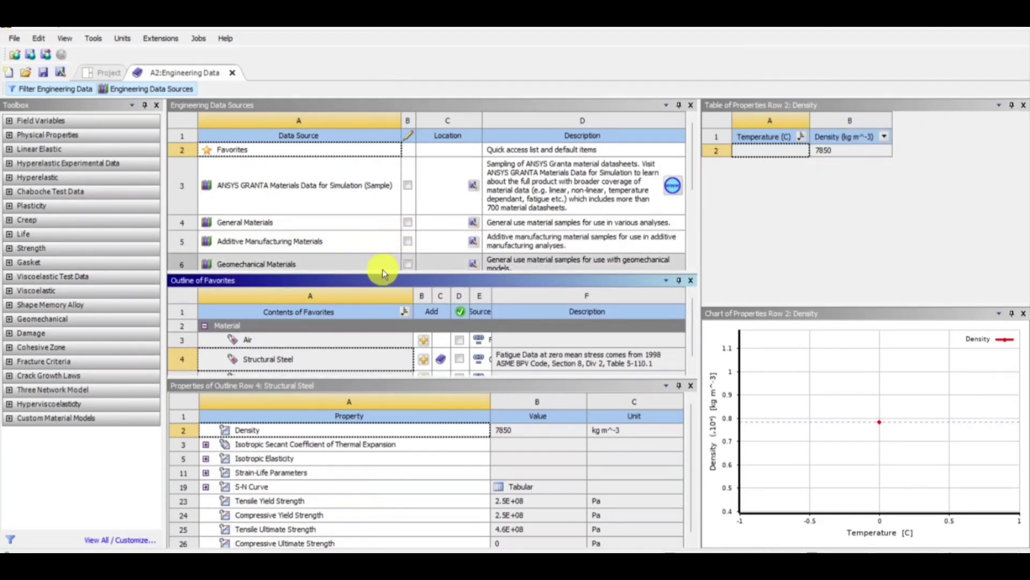
scroll(352, 200, down, 3)
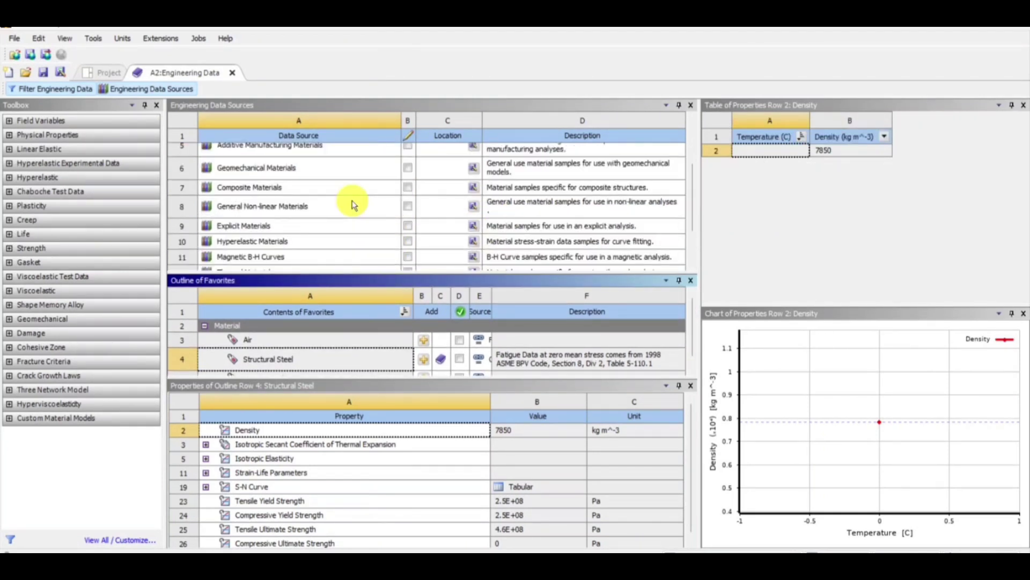
scroll(290, 182, up, 1)
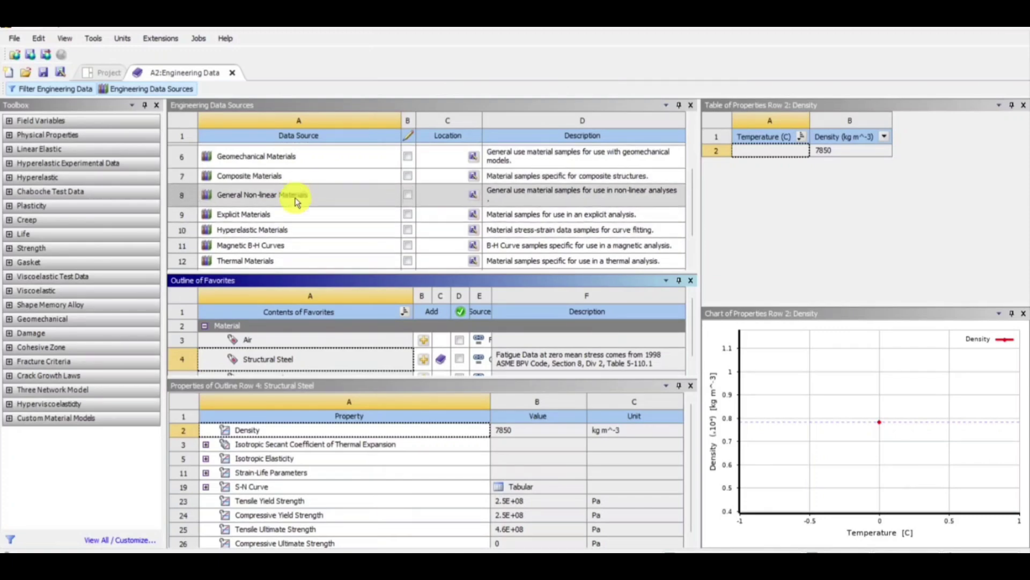
scroll(292, 203, up, 2)
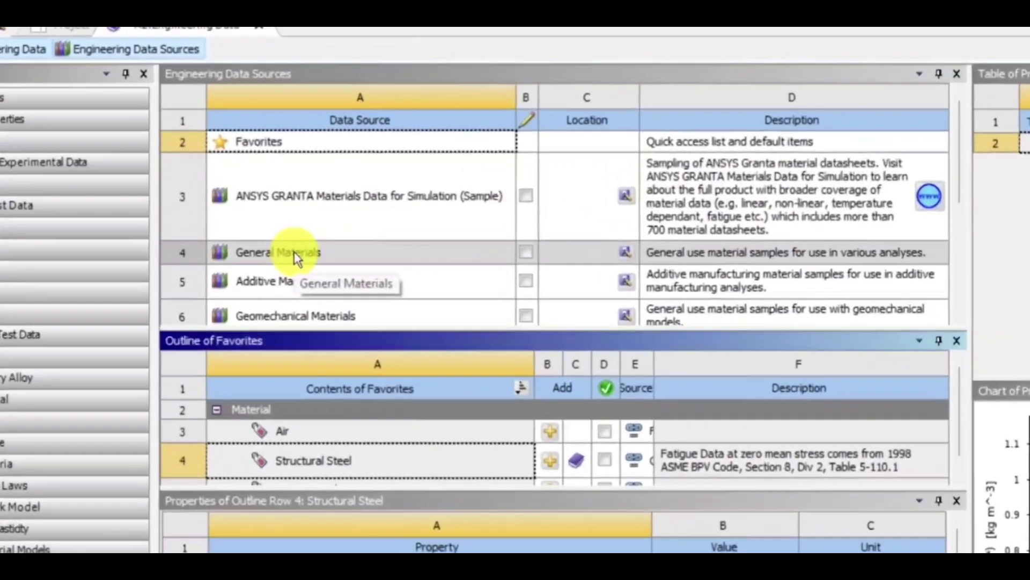
click(256, 223)
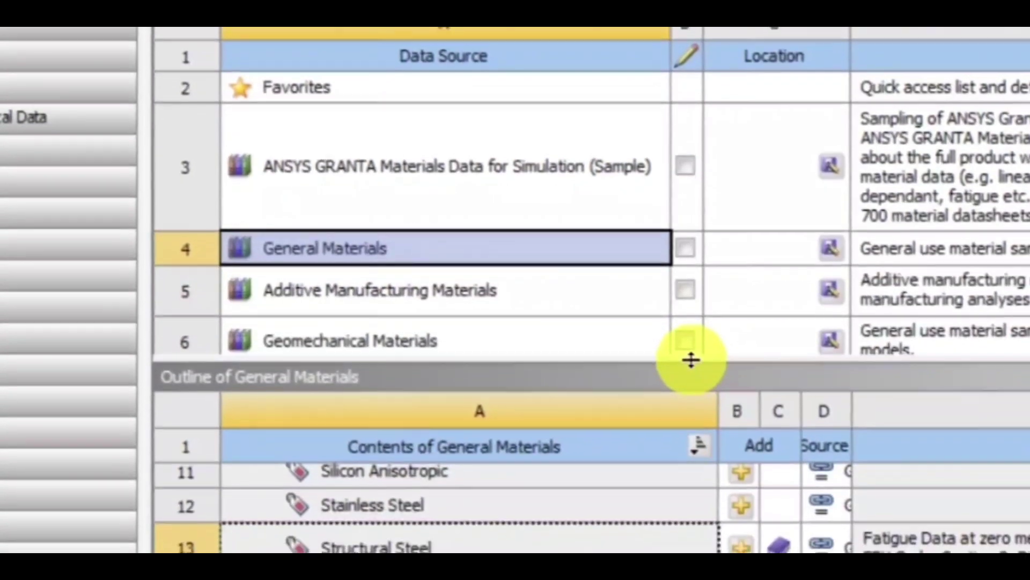
Step: Add Gray Cast Iron from the General Materials library to the project's engineering data
drag(689, 407, 726, 188)
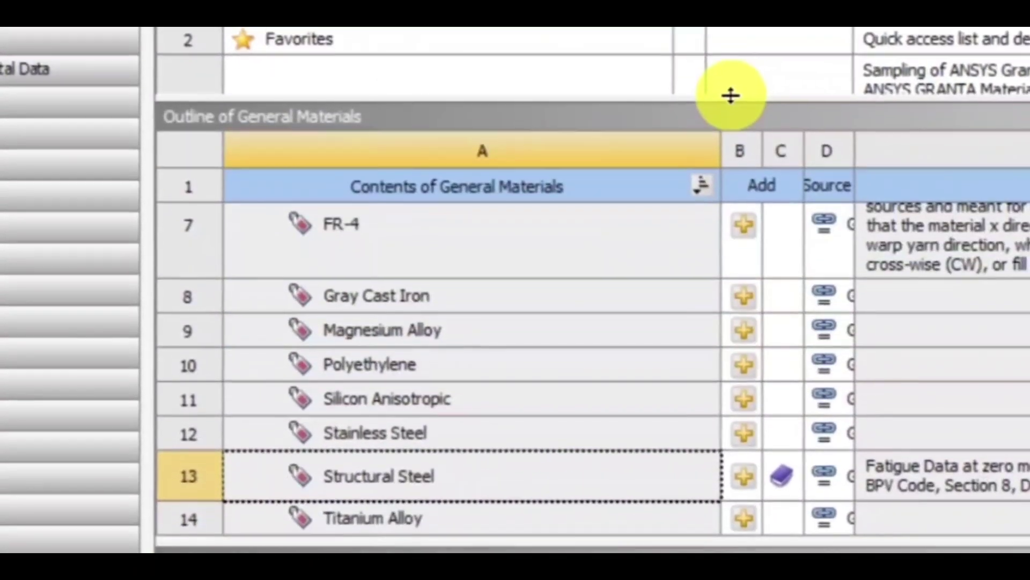
scroll(688, 234, up, 3)
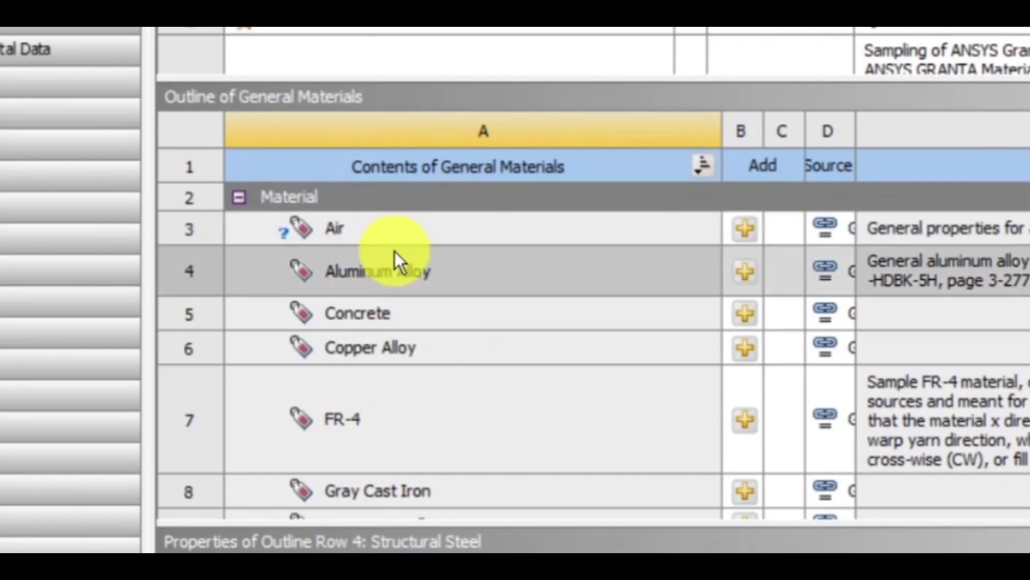
scroll(427, 408, down, 1)
scroll(423, 413, down, 1)
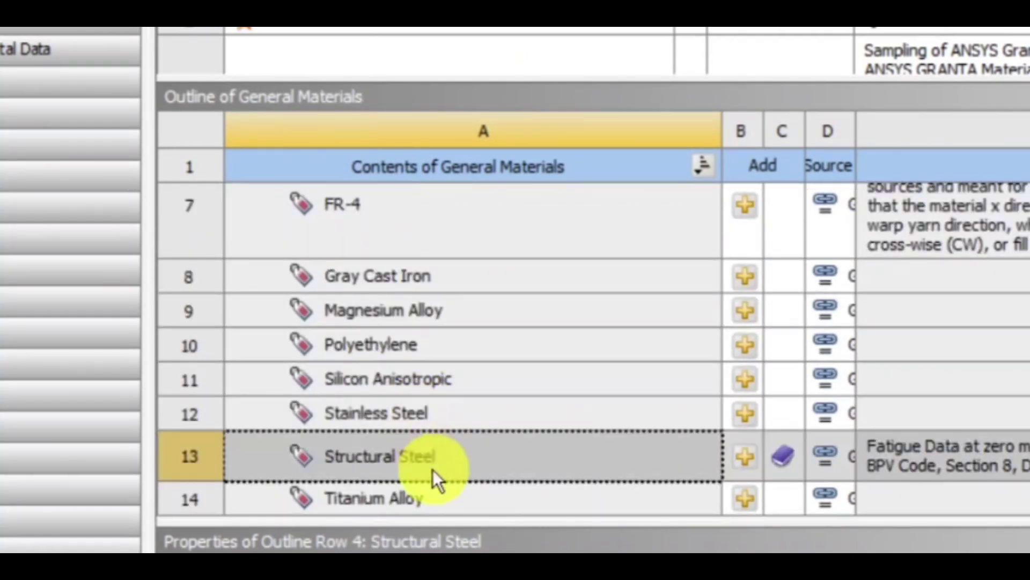
scroll(488, 354, up, 2)
scroll(486, 375, down, 2)
scroll(497, 317, up, 2)
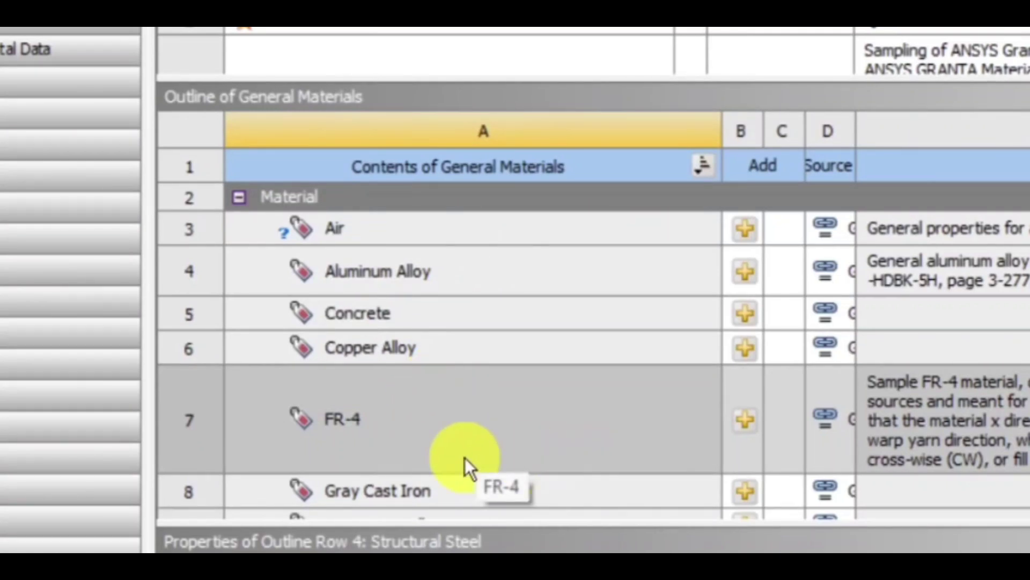
click(746, 492)
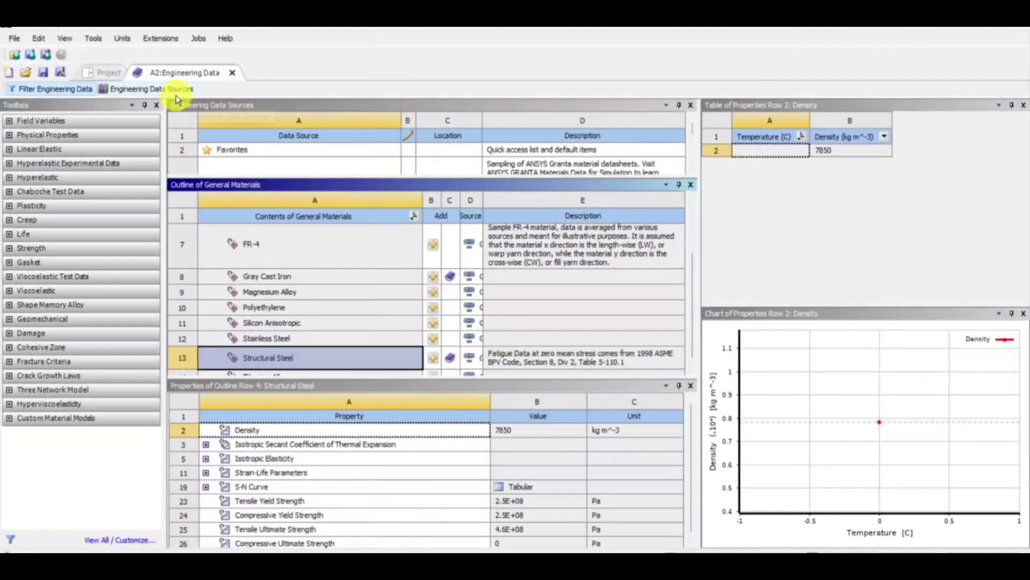
Step: Return from the data sources to the project's own material list and close Engineering Data
click(169, 90)
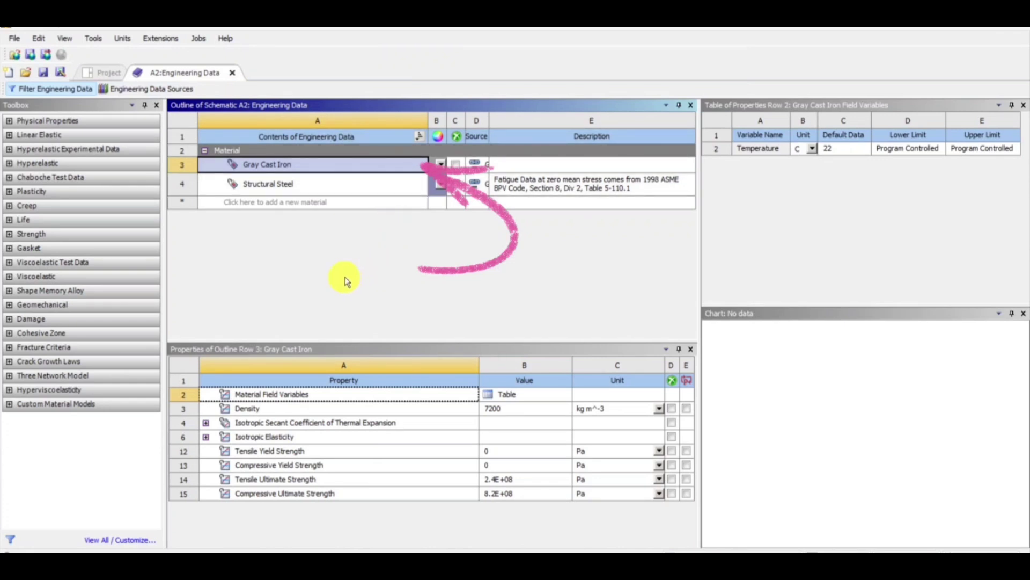
drag(251, 184, 345, 184)
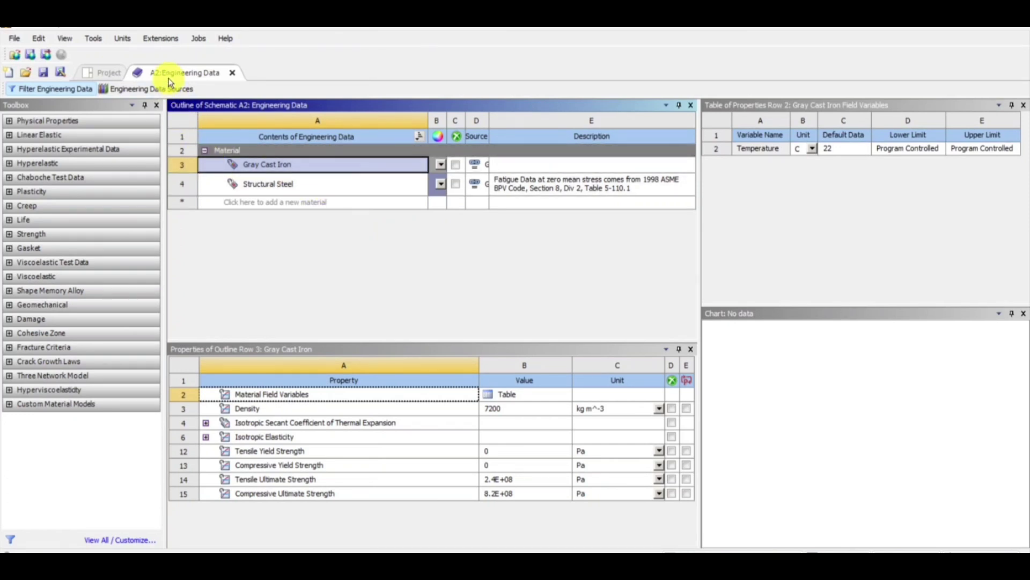
click(233, 73)
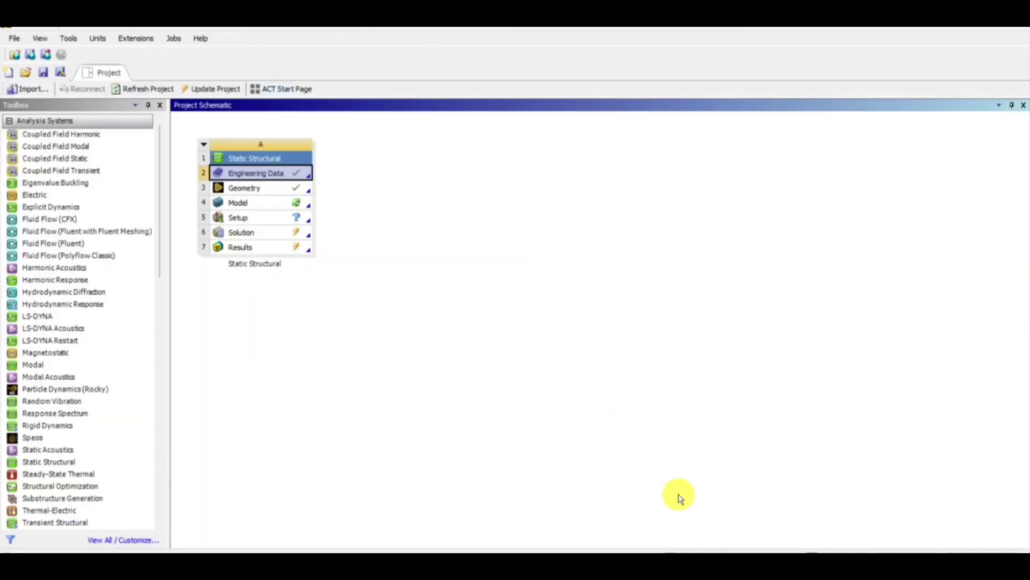
Step: Reopen the Static Structural Model with the upstream data re-read, and expand its Geometry and Materials branches
click(738, 547)
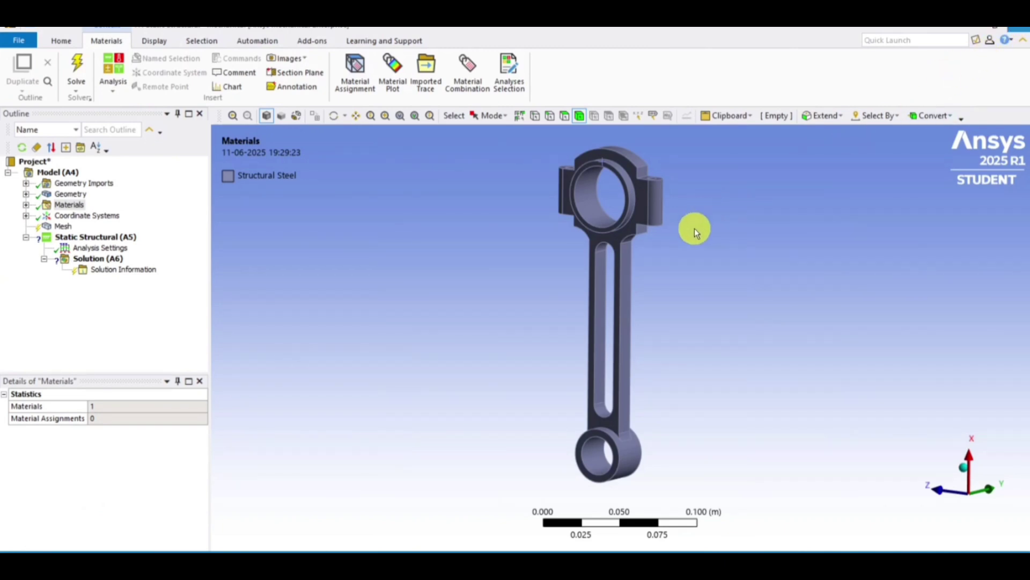
click(652, 551)
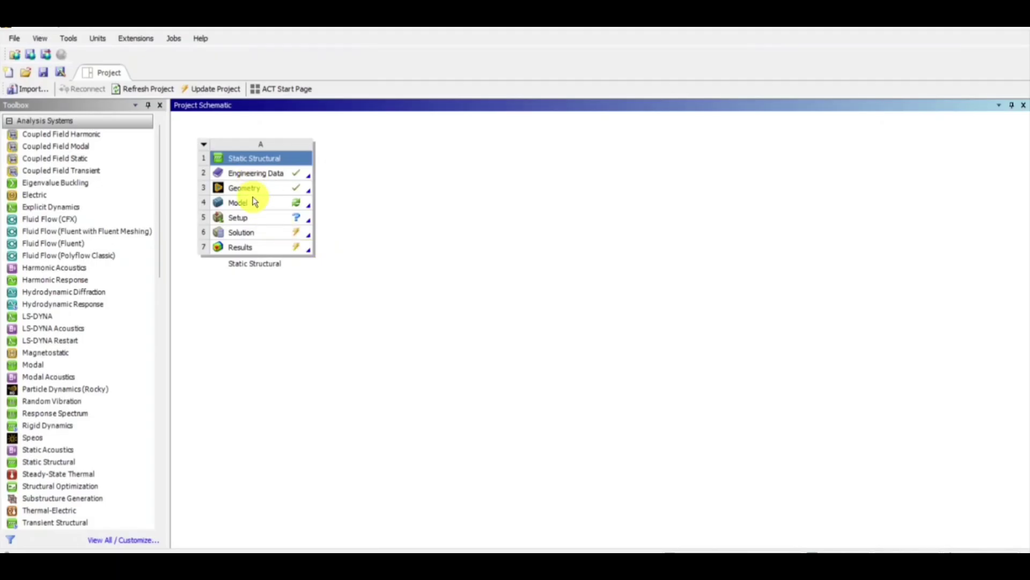
double_click(254, 204)
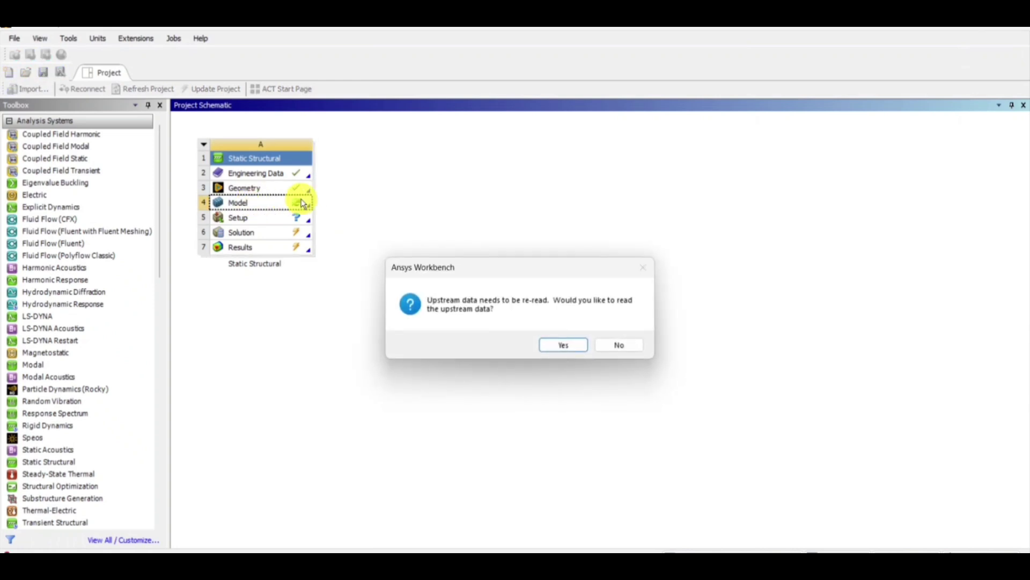
click(559, 342)
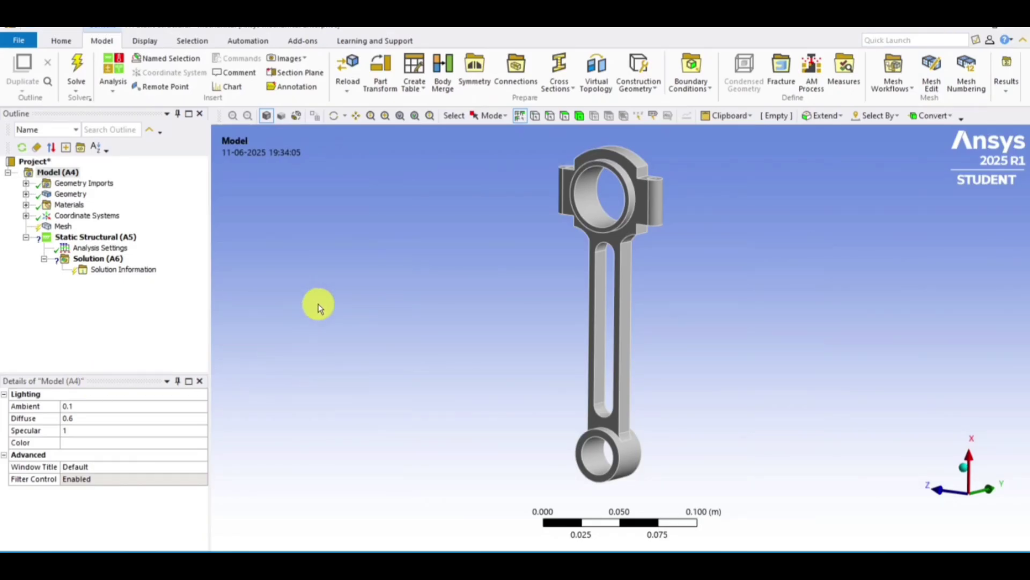
click(27, 194)
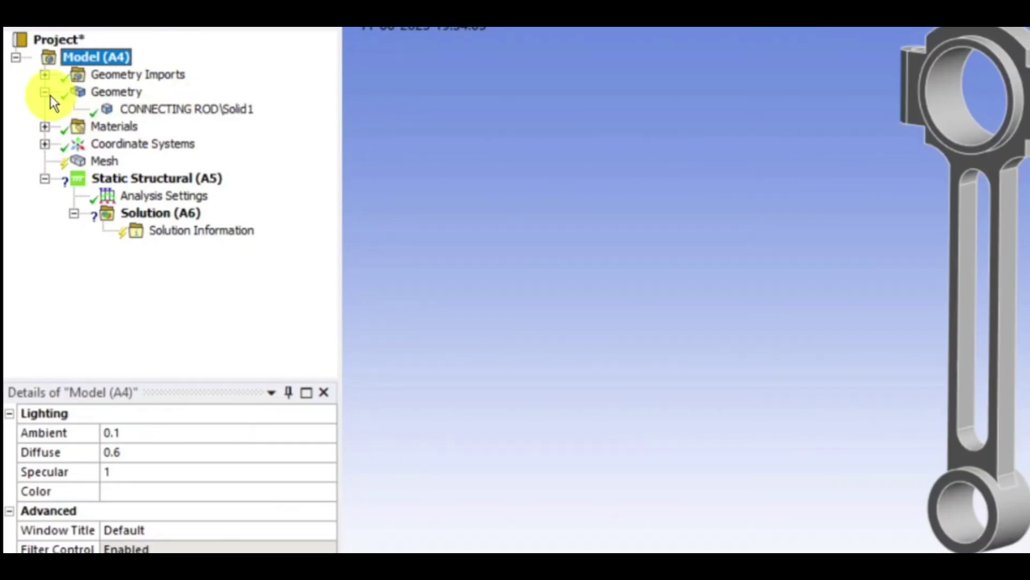
click(45, 128)
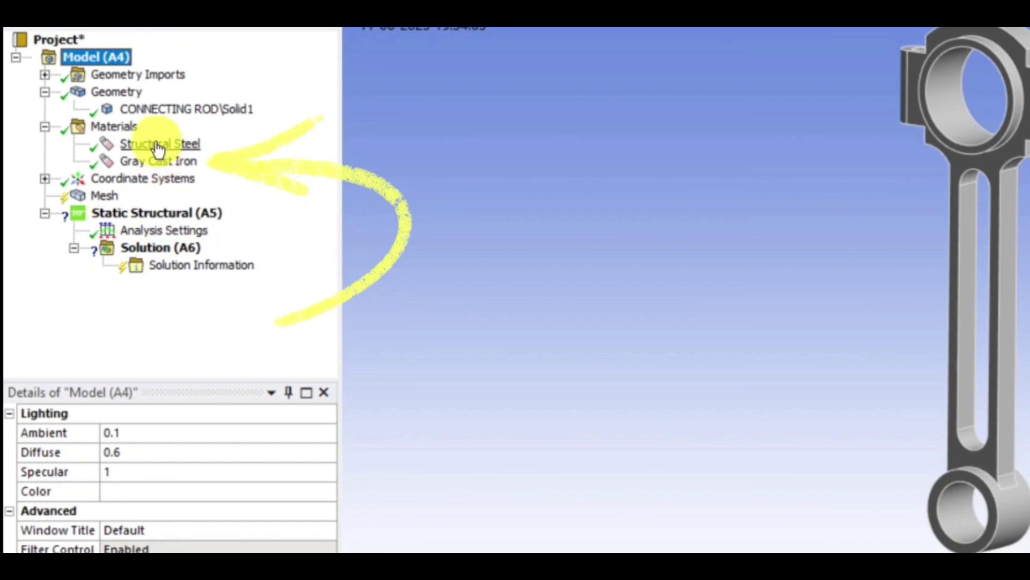
Step: Assign Gray Cast Iron as the material of the CONNECTING ROD\Solid1 body
click(46, 93)
click(46, 92)
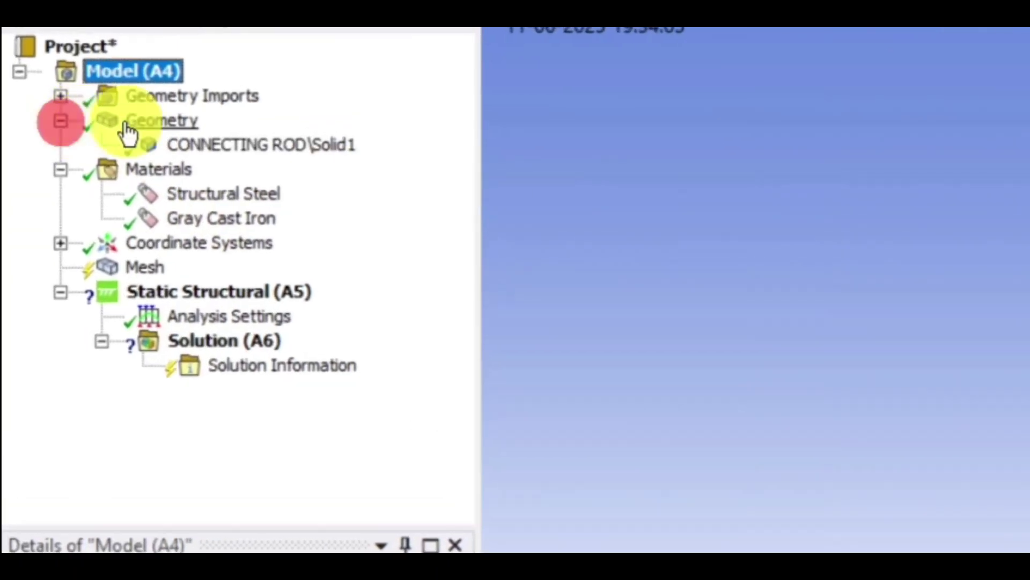
click(210, 110)
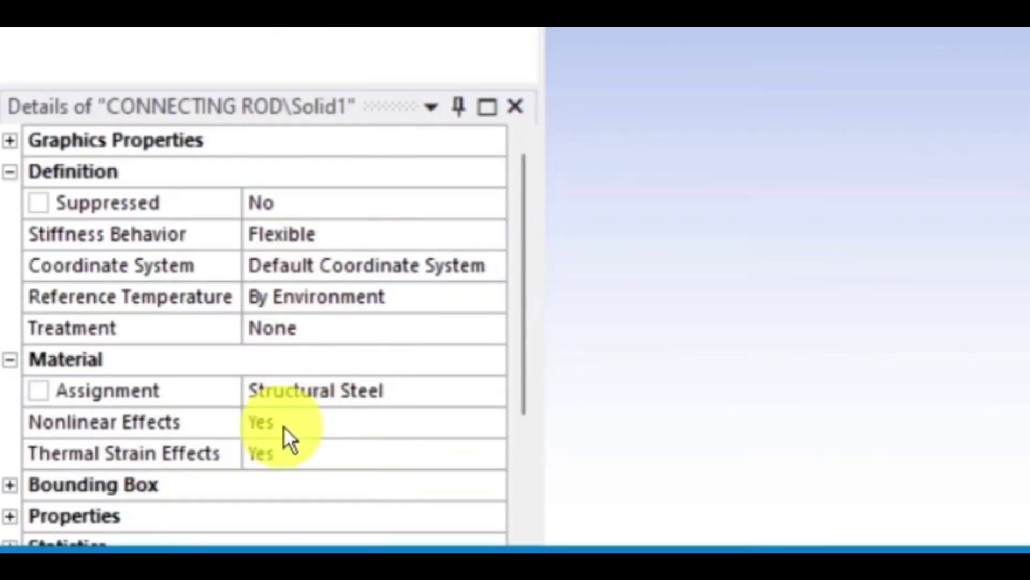
click(159, 88)
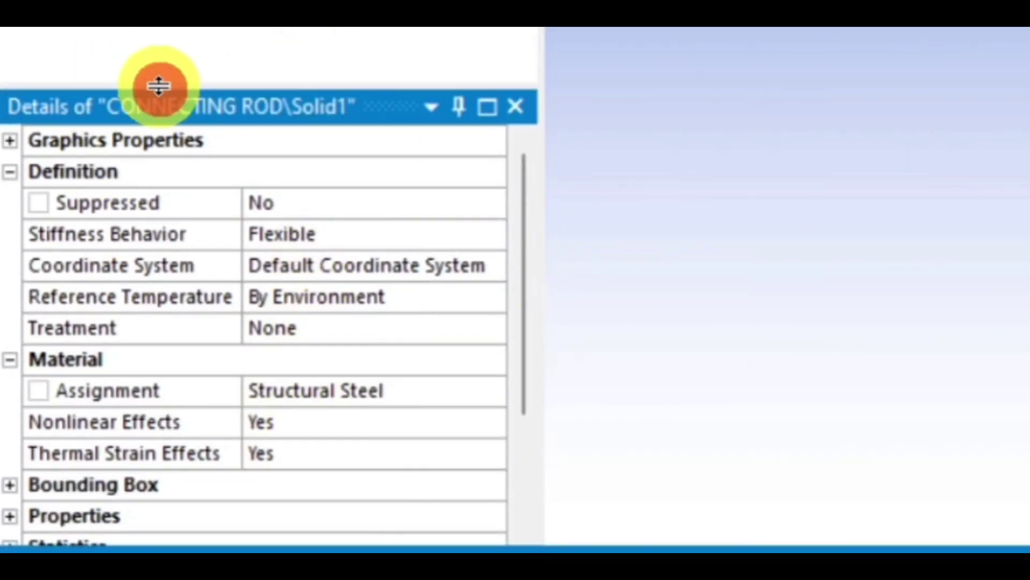
drag(159, 86, 159, 28)
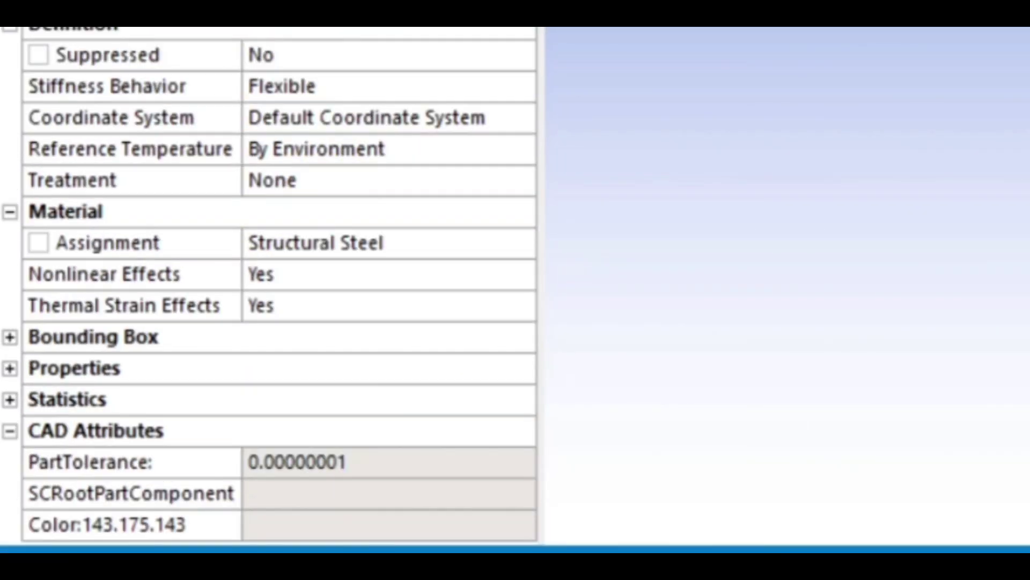
click(455, 241)
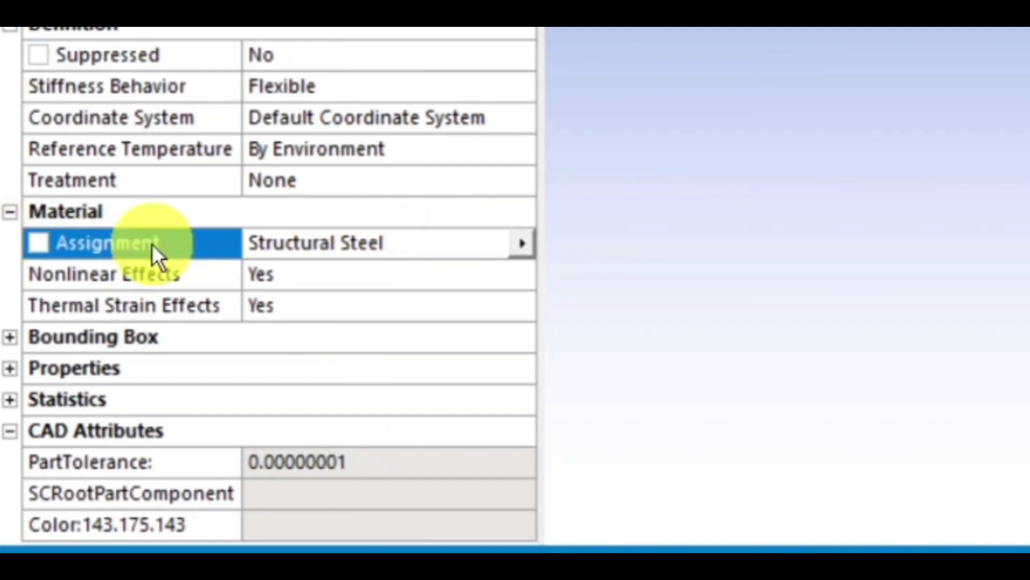
click(516, 243)
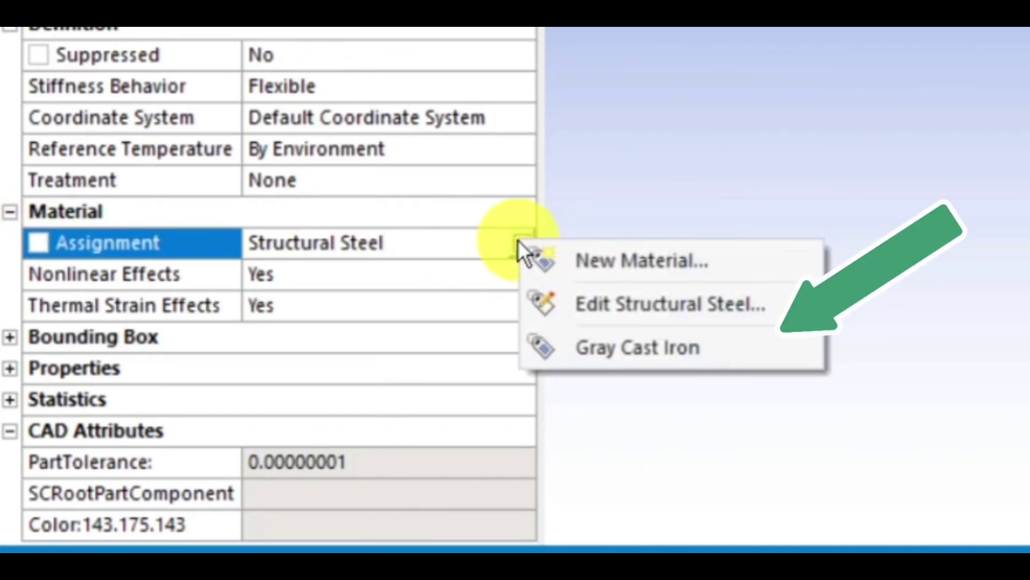
click(636, 348)
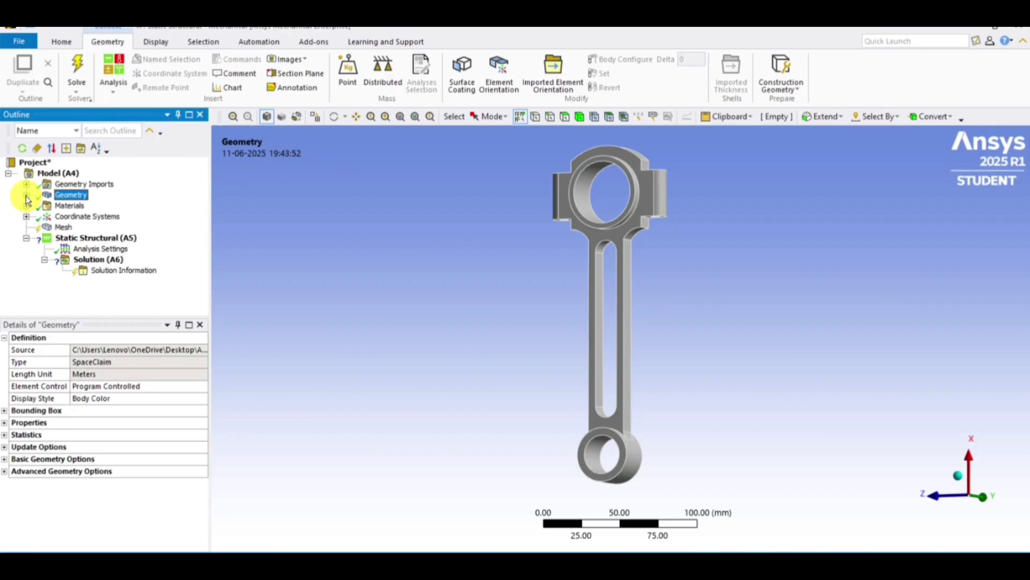
Step: Open the mesh settings and check which unit system is active in the list of available unit systems
click(65, 226)
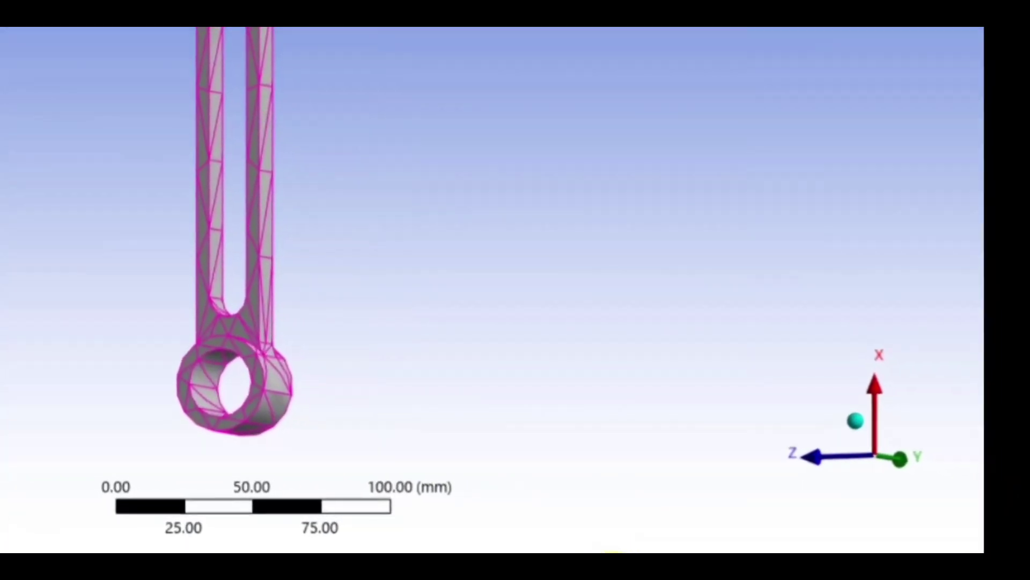
click(591, 551)
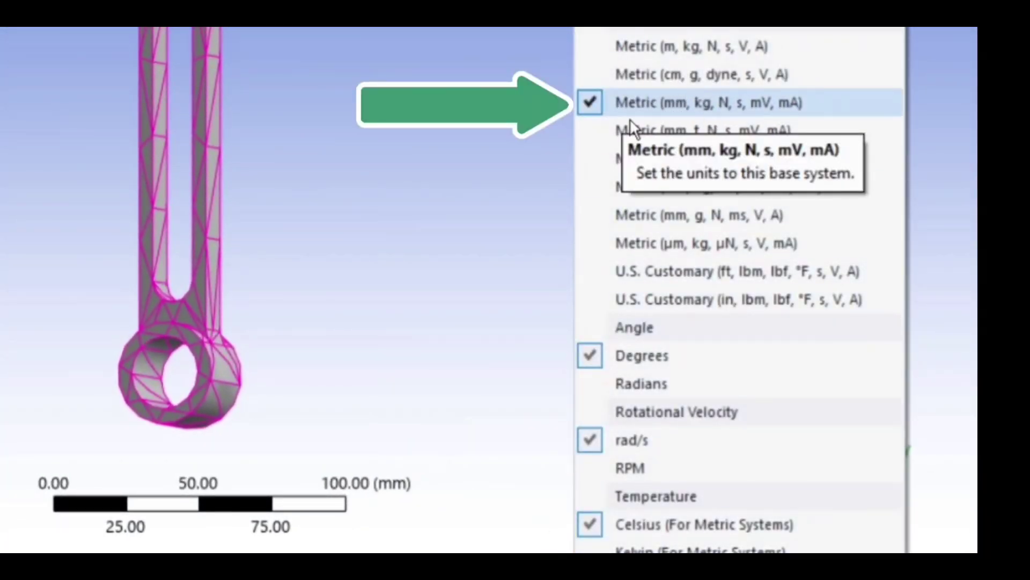
click(571, 551)
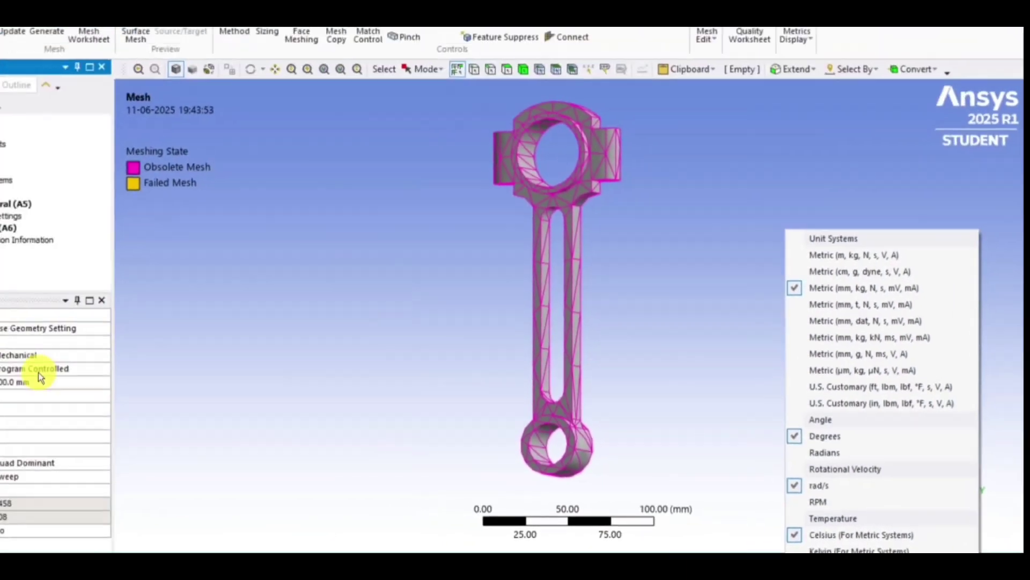
Step: Generate trial meshes of the connecting rod with element sizes of 10 mm and 5 mm
click(145, 396)
text(10)
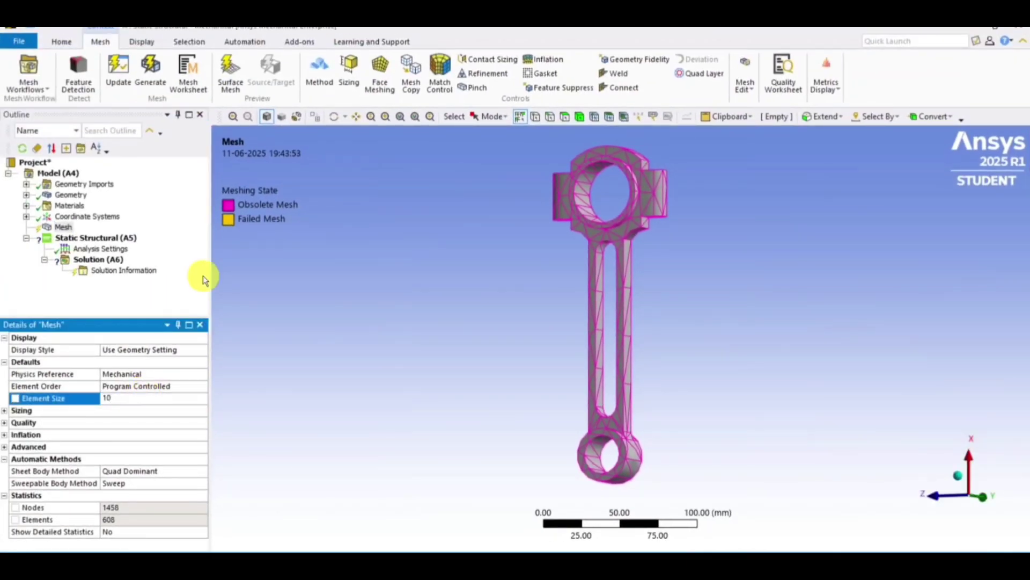
click(150, 72)
click(138, 397)
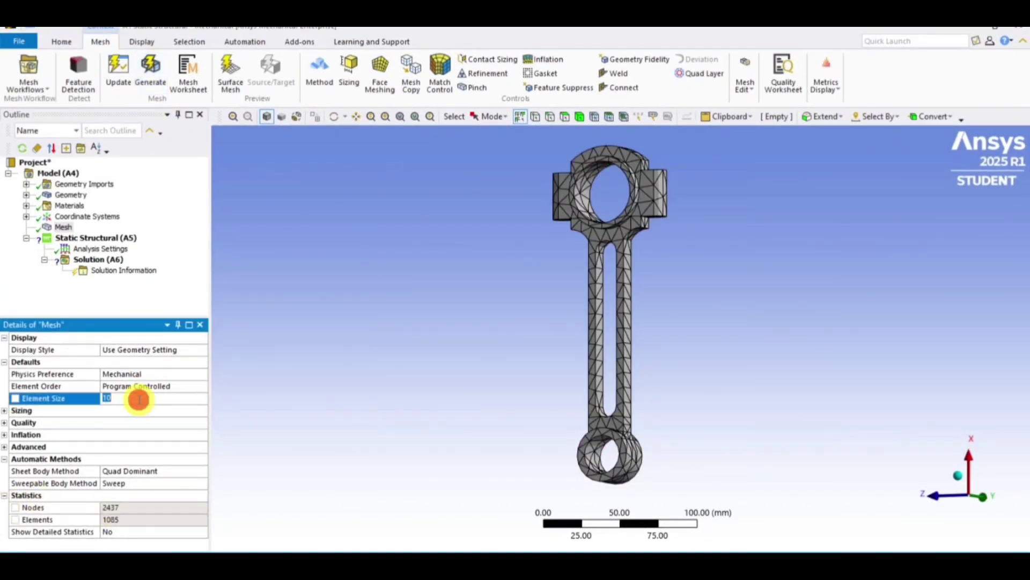
text(5)
click(150, 72)
Step: Try a mesh element size of 1 mm, generating the mesh and inspecting it
click(125, 399)
text(1)
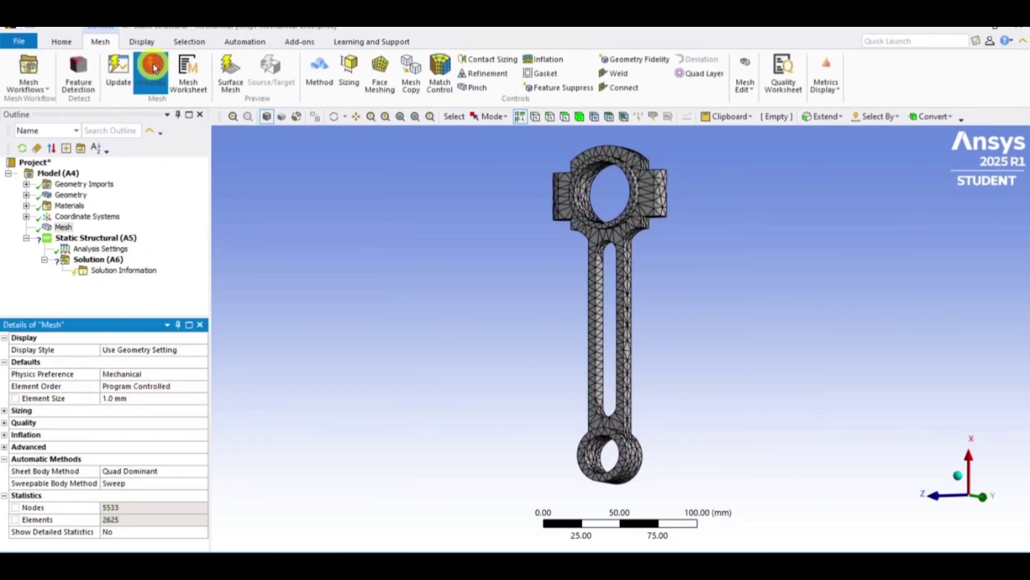
click(150, 73)
scroll(597, 275, up, 3)
scroll(598, 275, down, 3)
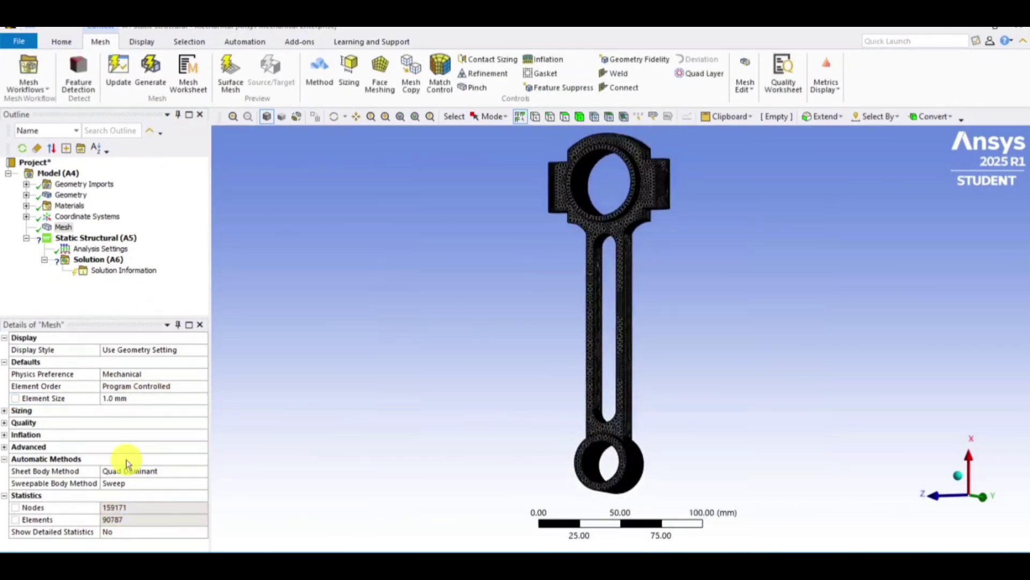
Step: Try a mesh element size of 2 mm, generating the mesh and inspecting its density
click(124, 398)
text(2)
click(150, 73)
scroll(630, 298, up, 4)
scroll(630, 297, down, 3)
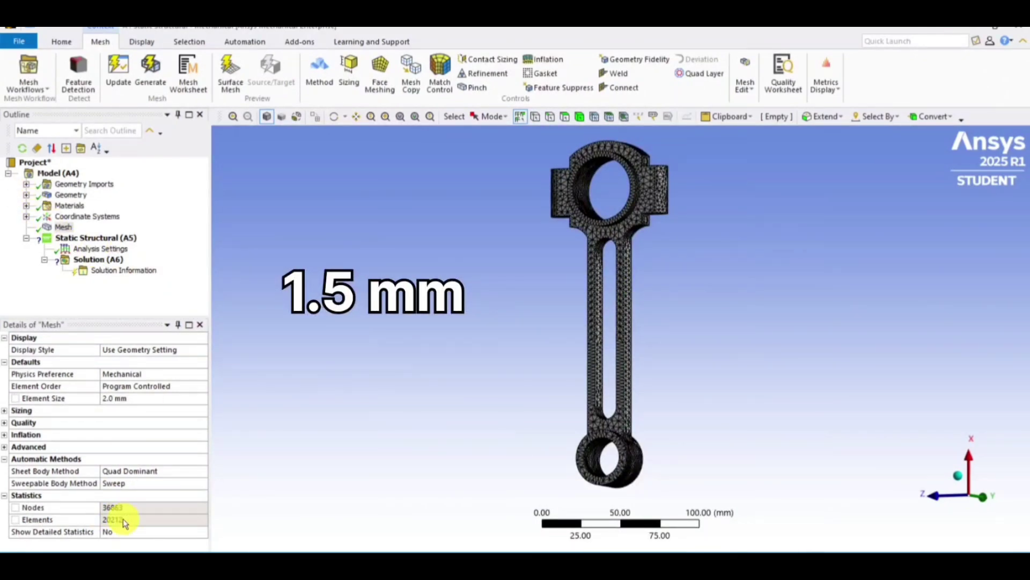
scroll(586, 366, up, 2)
scroll(587, 364, down, 1)
Step: Set the mesh element size to 1.5 mm and generate the mesh
click(122, 397)
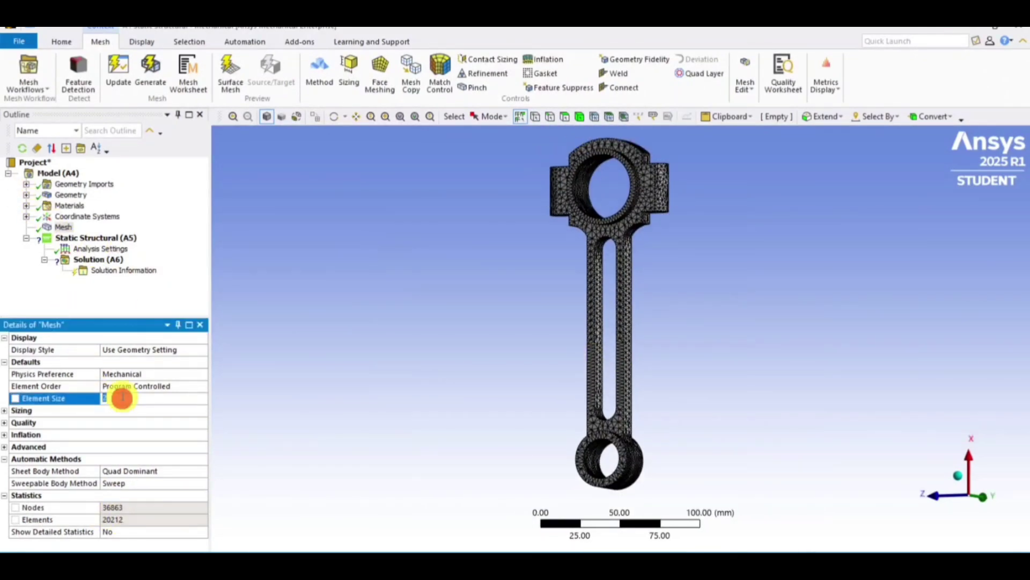
click(180, 285)
click(158, 77)
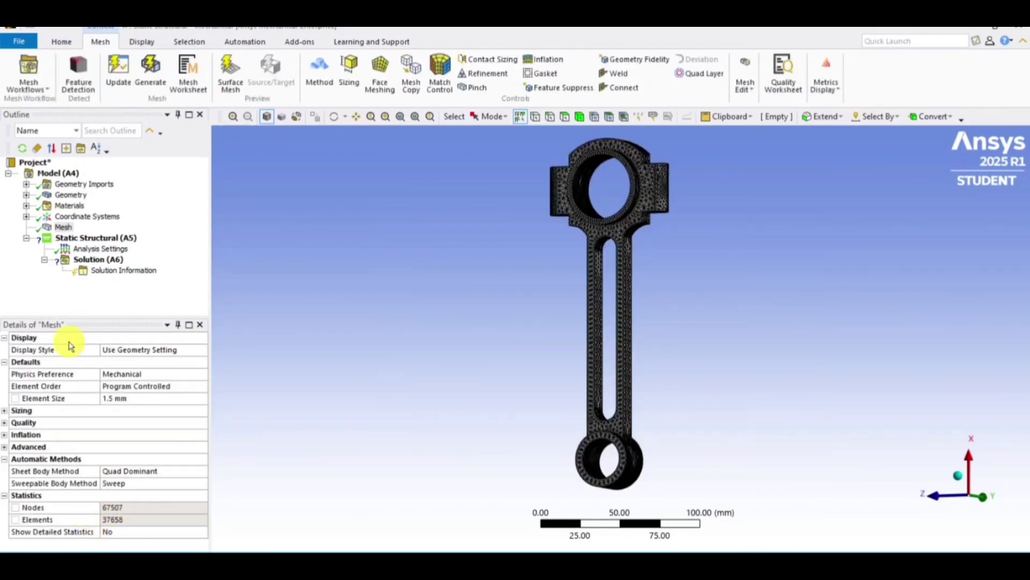
click(98, 291)
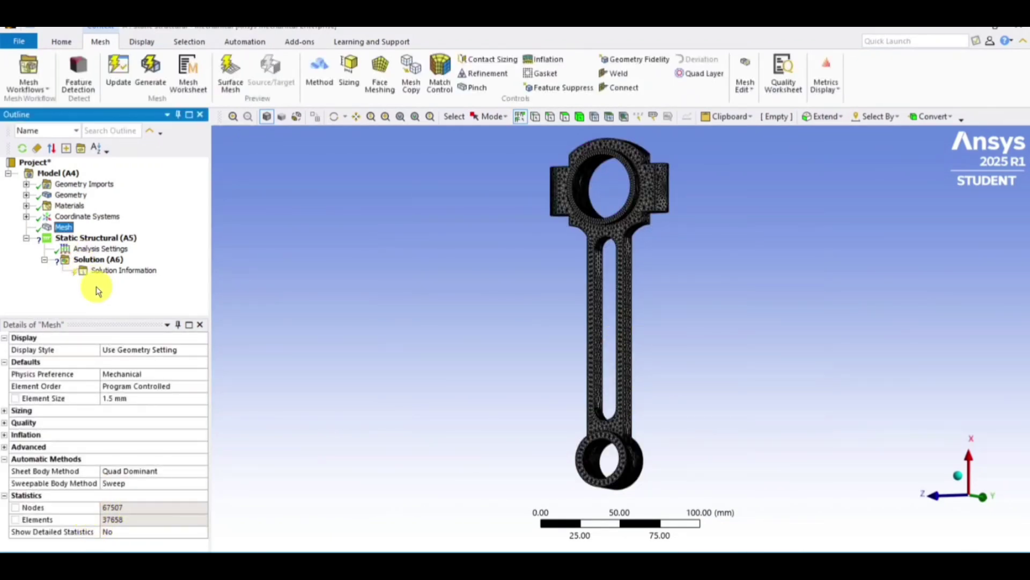
Step: Add a cylindrical support to the Static Structural analysis on the inner face of the connecting rod's small-end bore
click(102, 241)
right_click(102, 240)
mouse_move(174, 249)
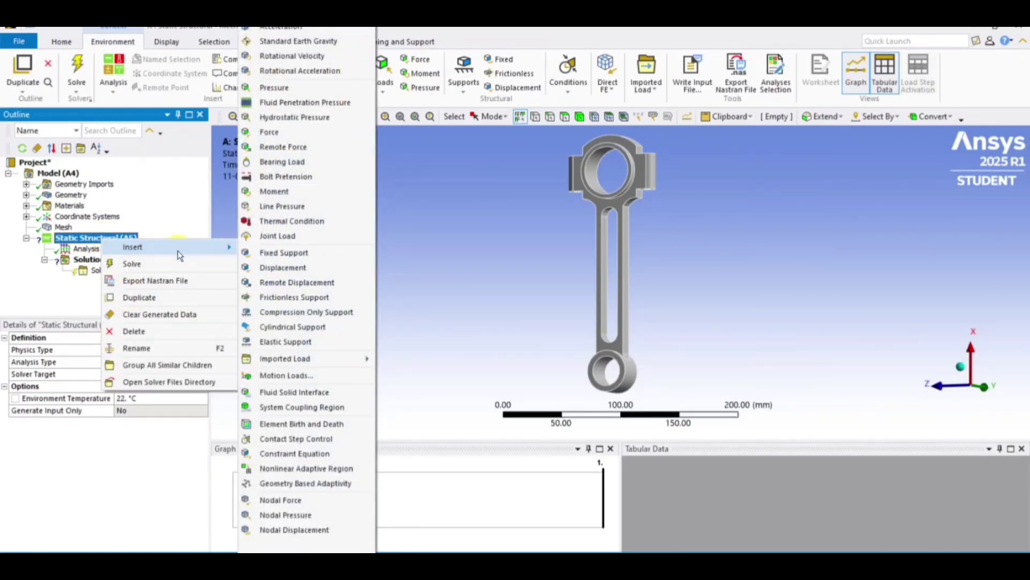
click(313, 328)
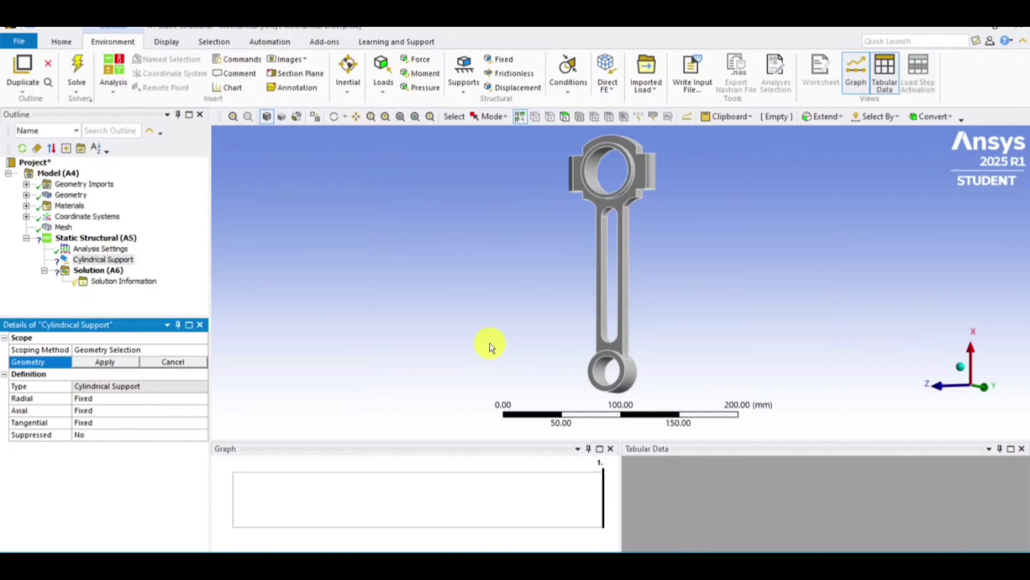
middle_drag(489, 346, 603, 379)
scroll(602, 379, up, 5)
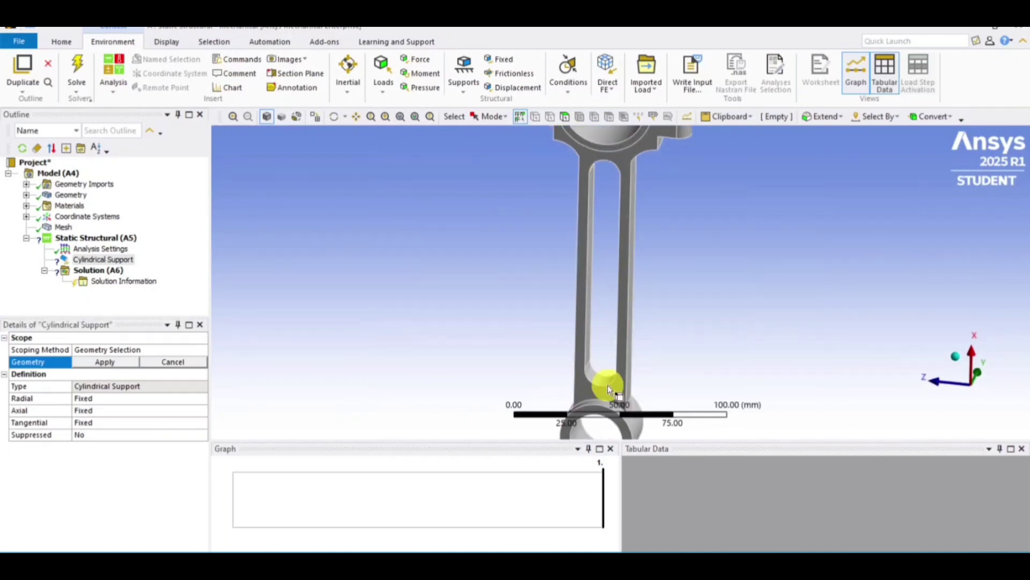
scroll(608, 385, up, 1)
ctrl+middle_drag(689, 371, 690, 212)
scroll(625, 318, up, 3)
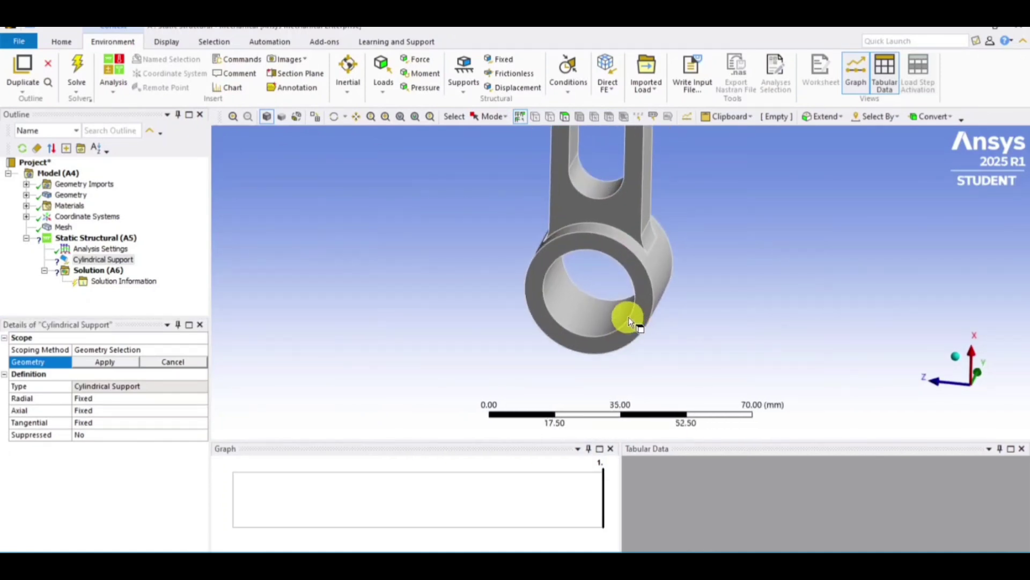
click(563, 307)
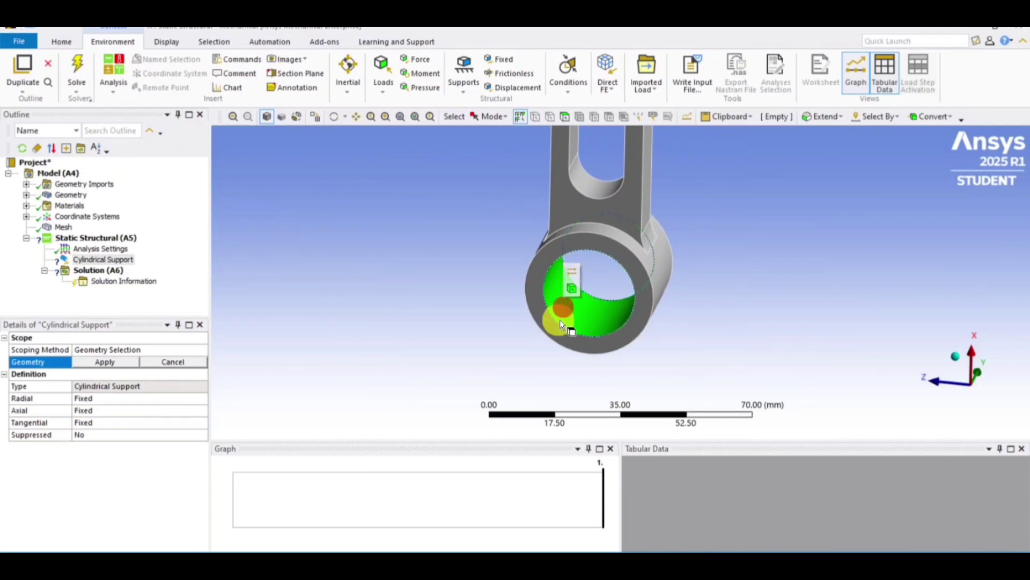
click(110, 363)
Step: Add a force to the Static Structural analysis and scope it to the inner face of the big-end bore
scroll(708, 249, down, 5)
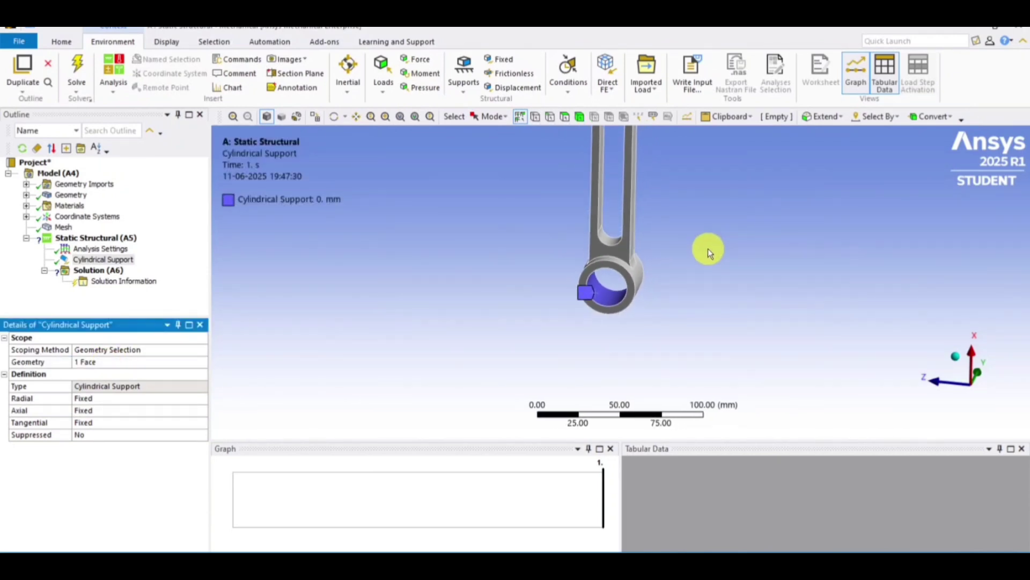
middle_drag(716, 235, 675, 306)
click(102, 239)
right_click(104, 240)
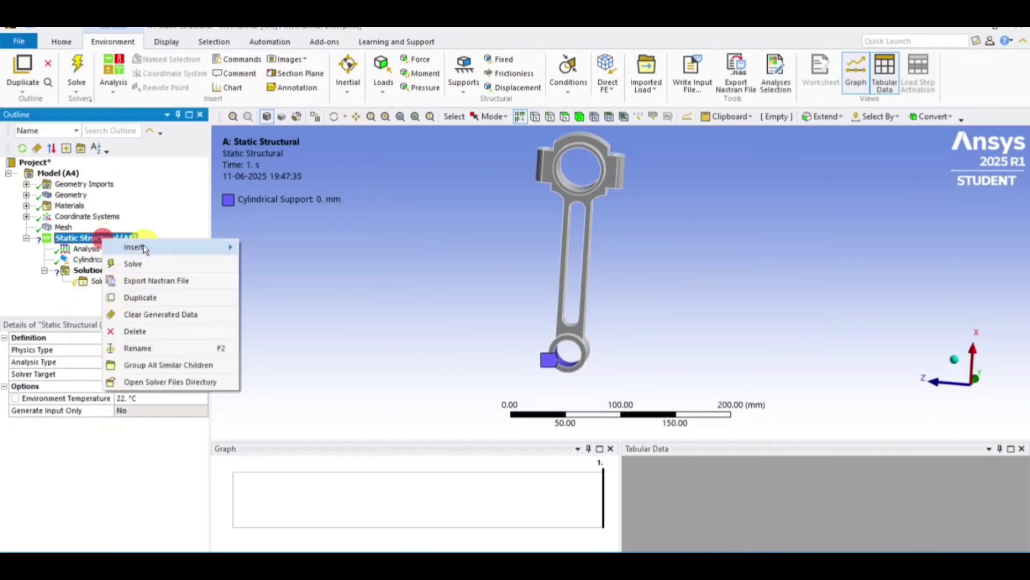
mouse_move(135, 247)
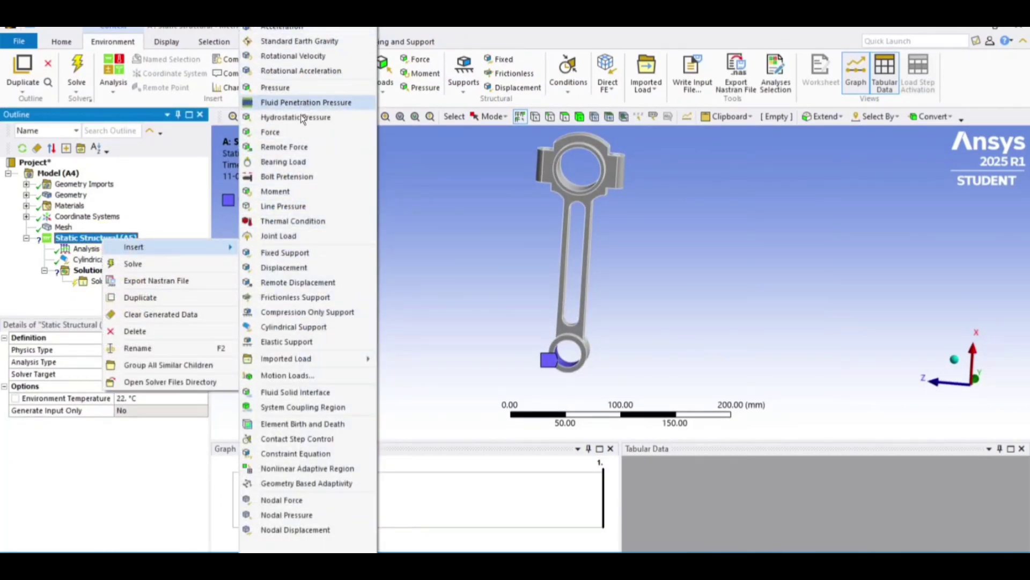
click(299, 132)
middle_drag(523, 244, 635, 384)
scroll(626, 177, up, 3)
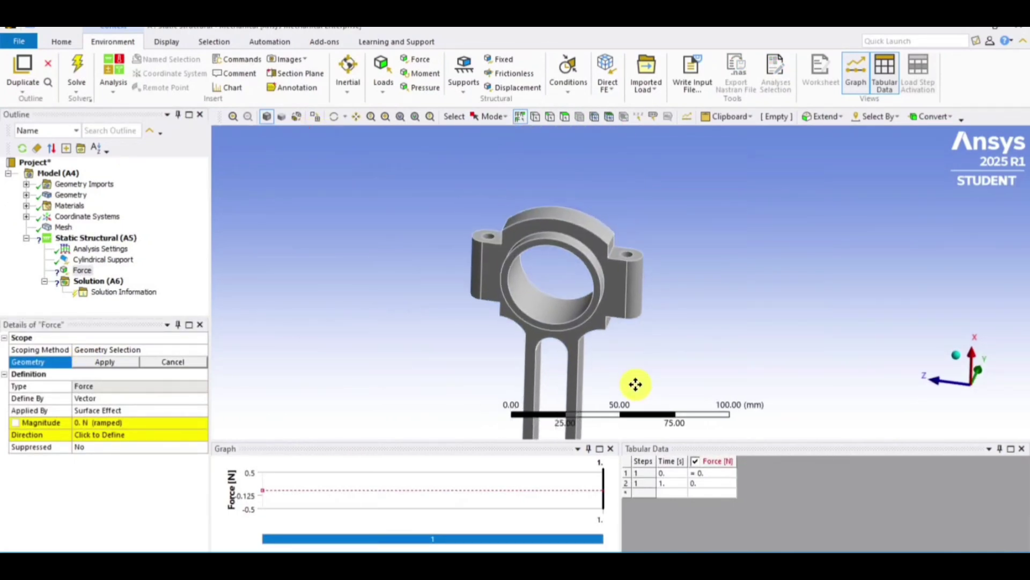
click(545, 304)
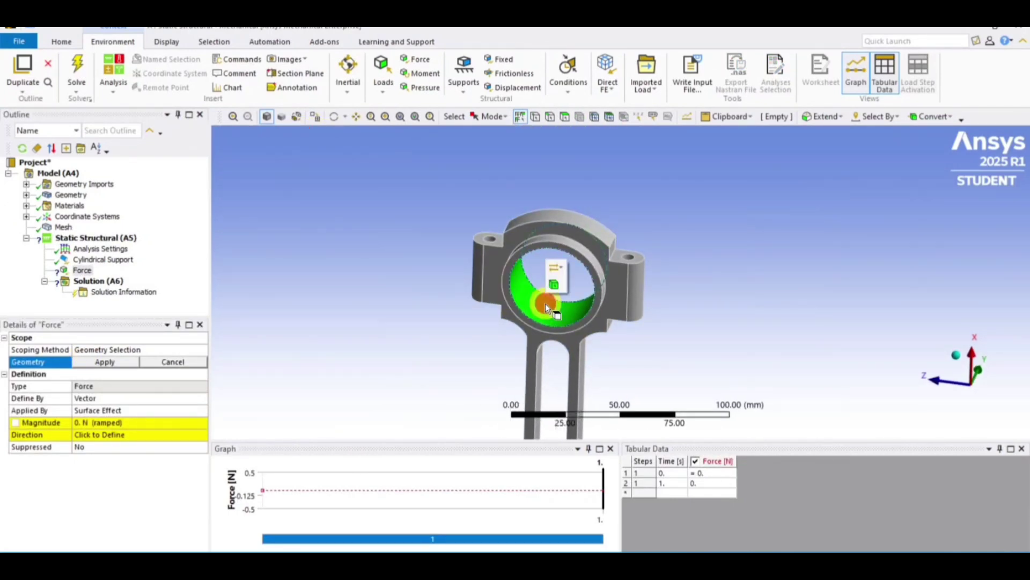
click(105, 363)
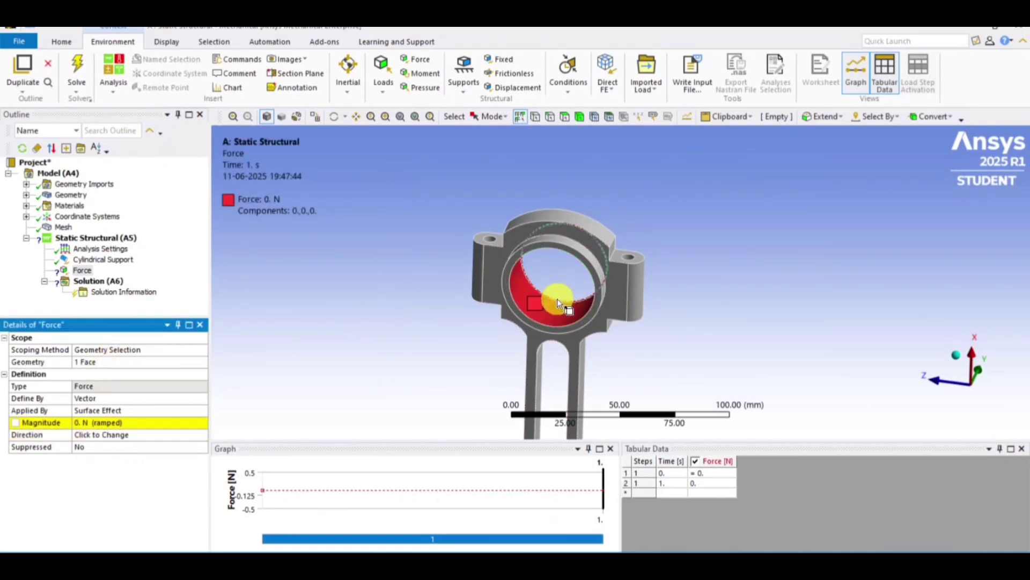
middle_drag(681, 336, 704, 266)
middle_drag(601, 291, 710, 338)
middle_drag(423, 288, 440, 269)
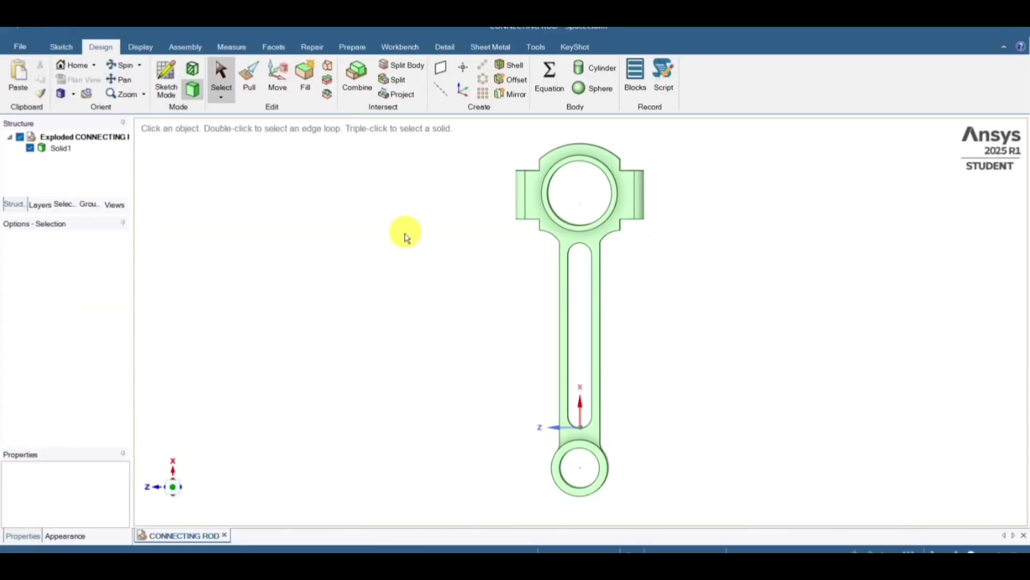
Step: Create a plane through the axis of the connecting rod's big-end bore, crossing both bolt lugs
middle_drag(694, 264, 704, 308)
scroll(583, 241, up, 4)
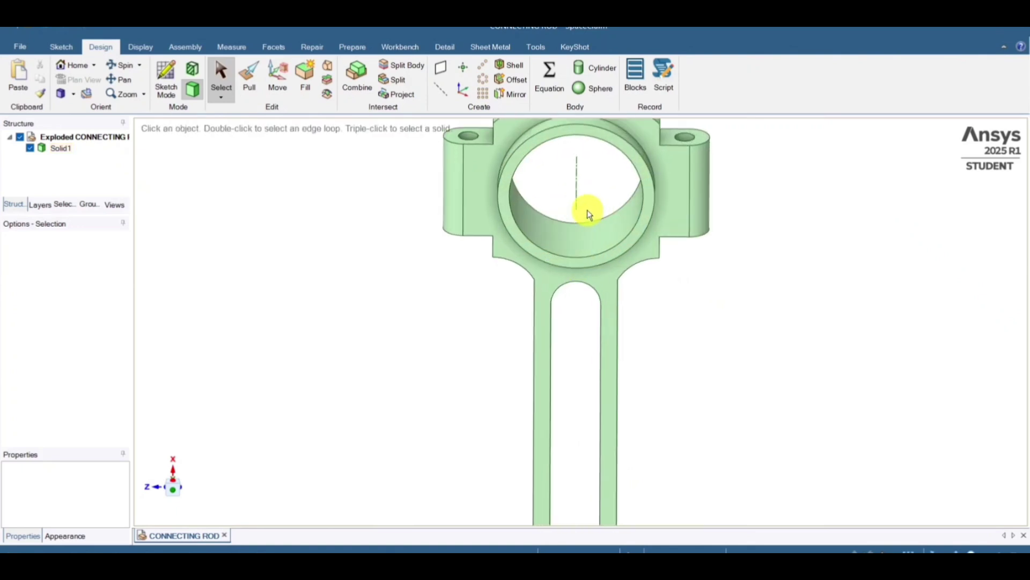
shift+middle_drag(591, 201, 577, 280)
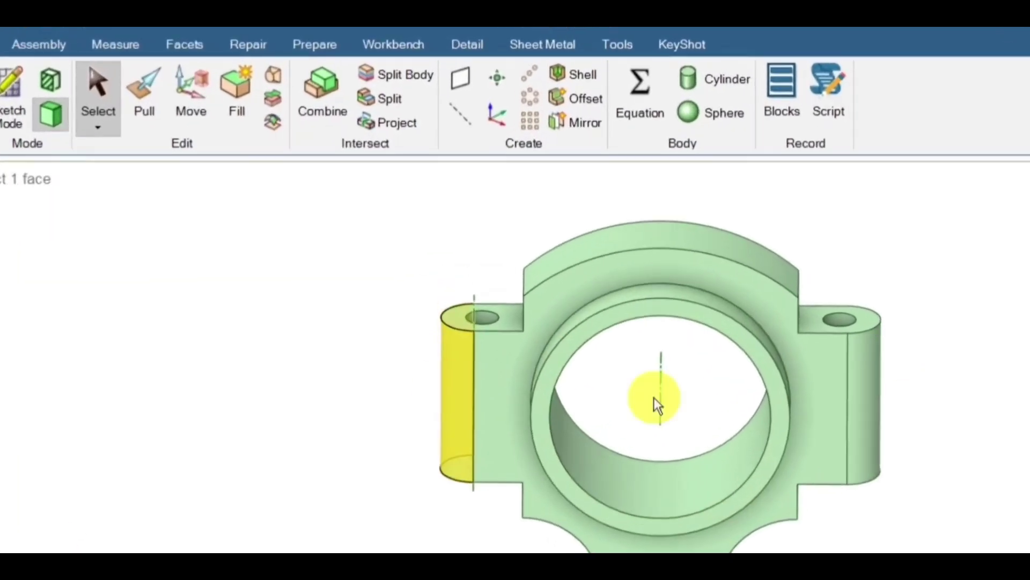
click(654, 397)
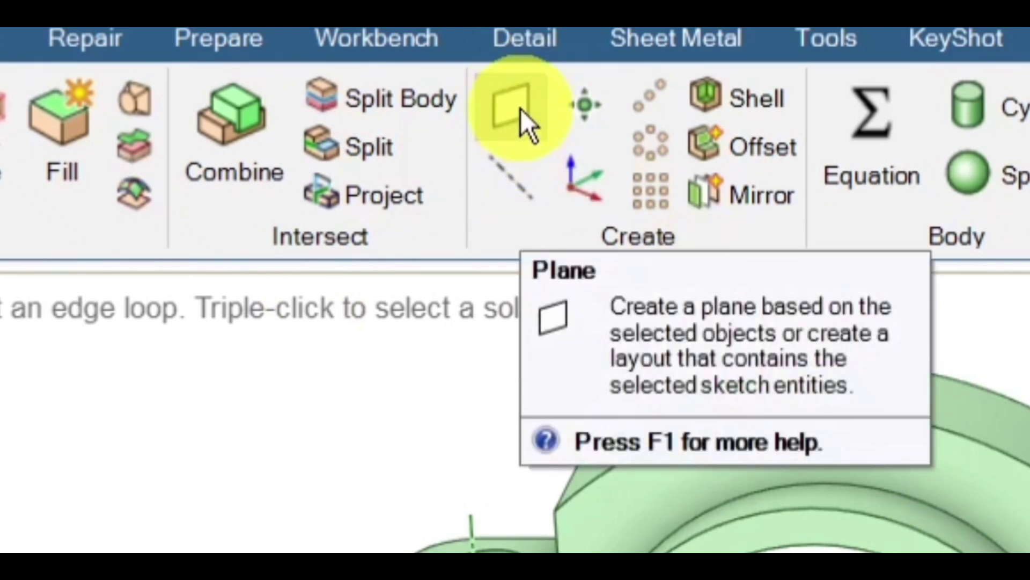
click(521, 109)
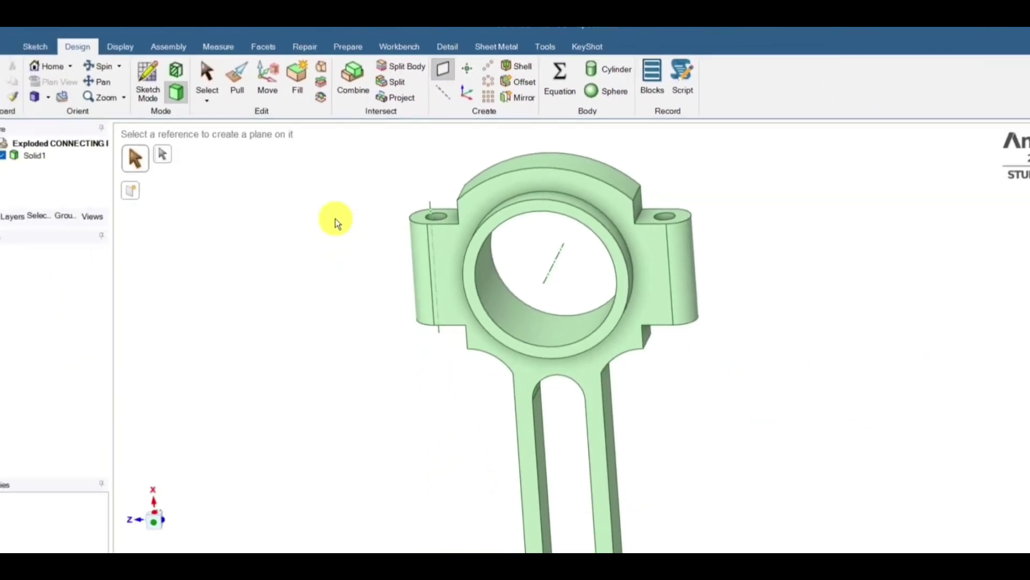
middle_drag(298, 270, 251, 196)
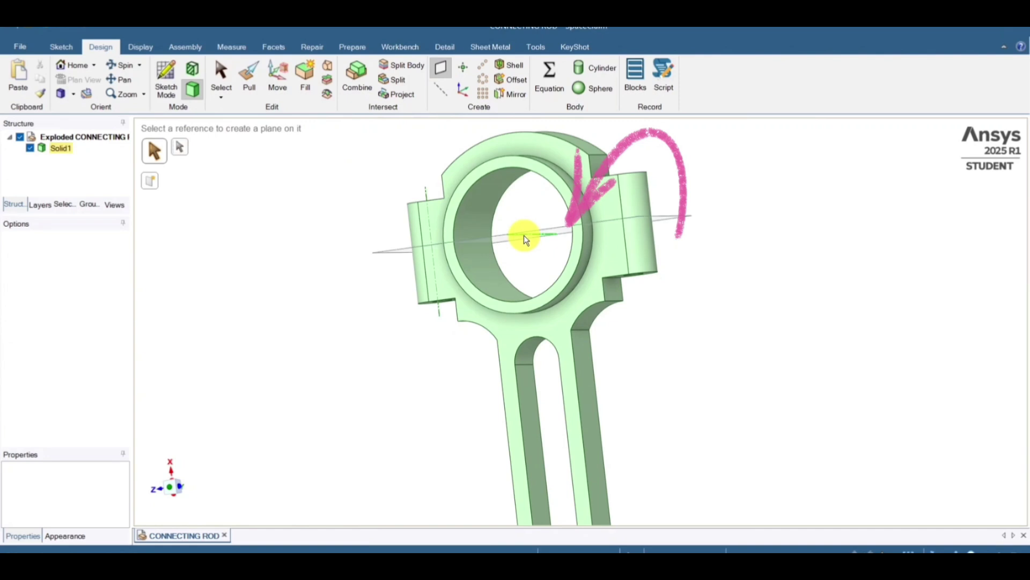
middle_drag(524, 236, 542, 277)
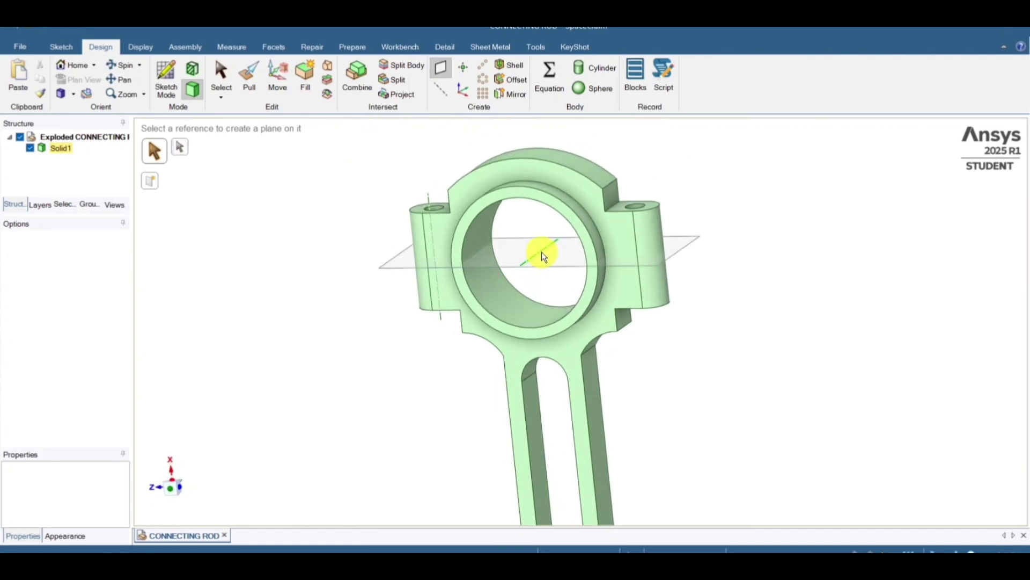
click(542, 252)
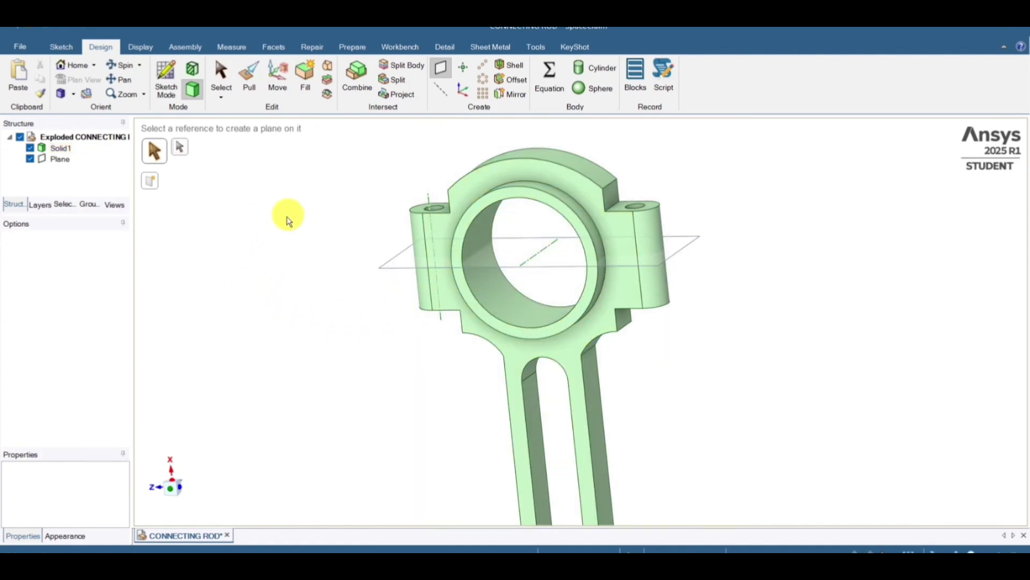
click(223, 75)
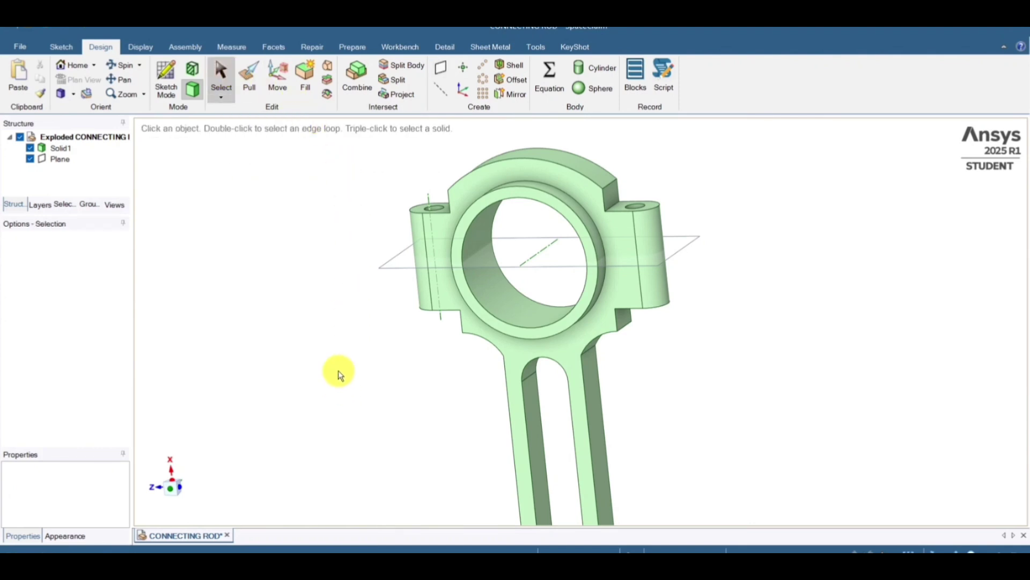
Step: Split the connecting rod body at the plane through the big-end bore, keeping both the cap and the rod
mouse_move(338, 370)
middle_down()
mouse_move(345, 349)
mouse_move(375, 333)
mouse_move(367, 351)
middle_up()
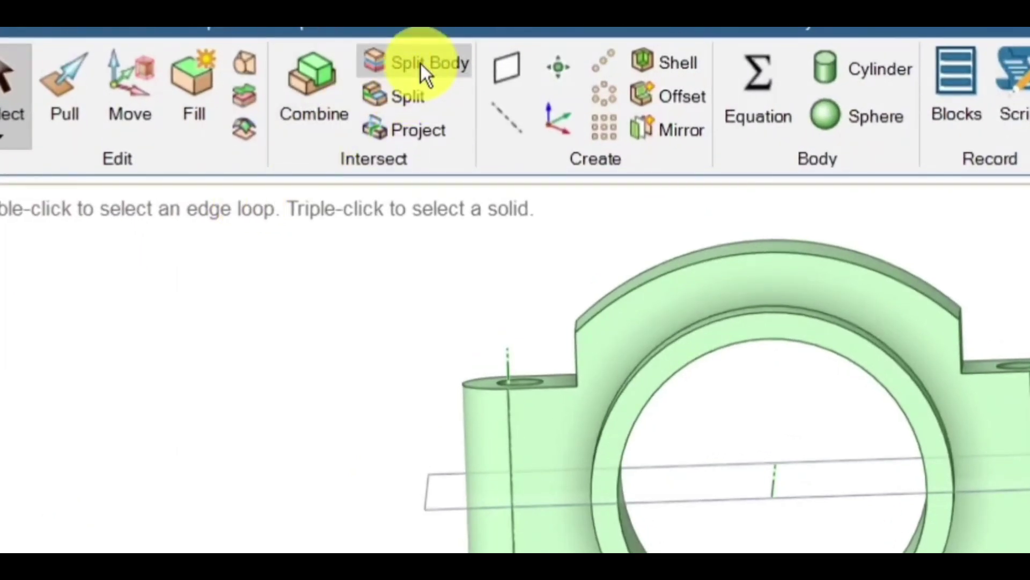
click(421, 64)
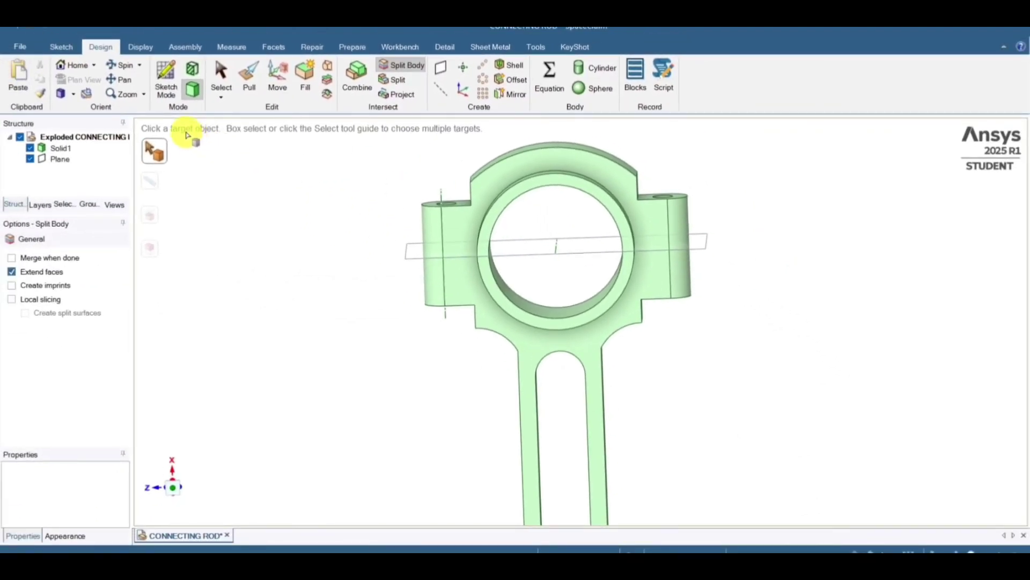
click(539, 172)
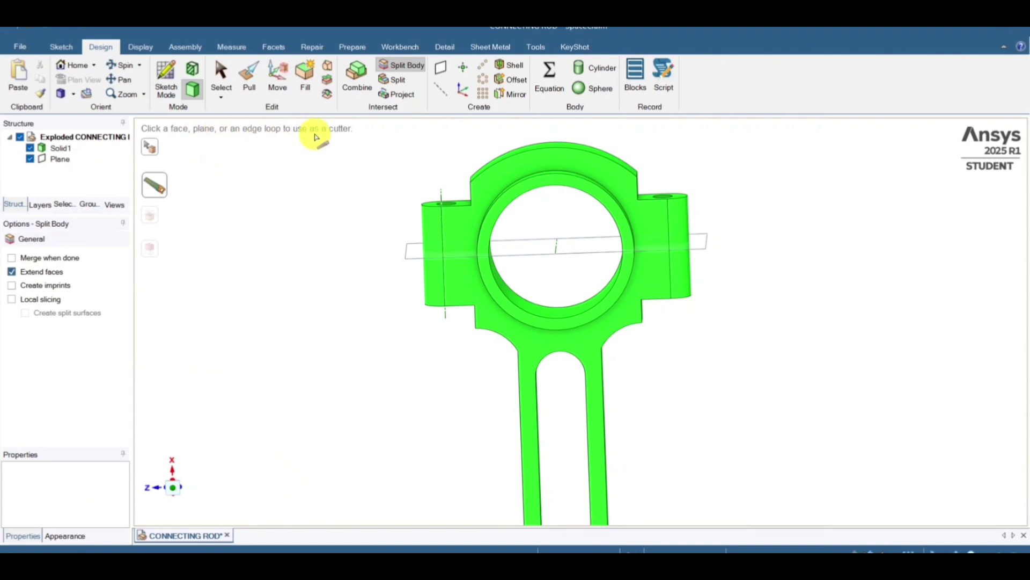
middle_drag(315, 137, 363, 246)
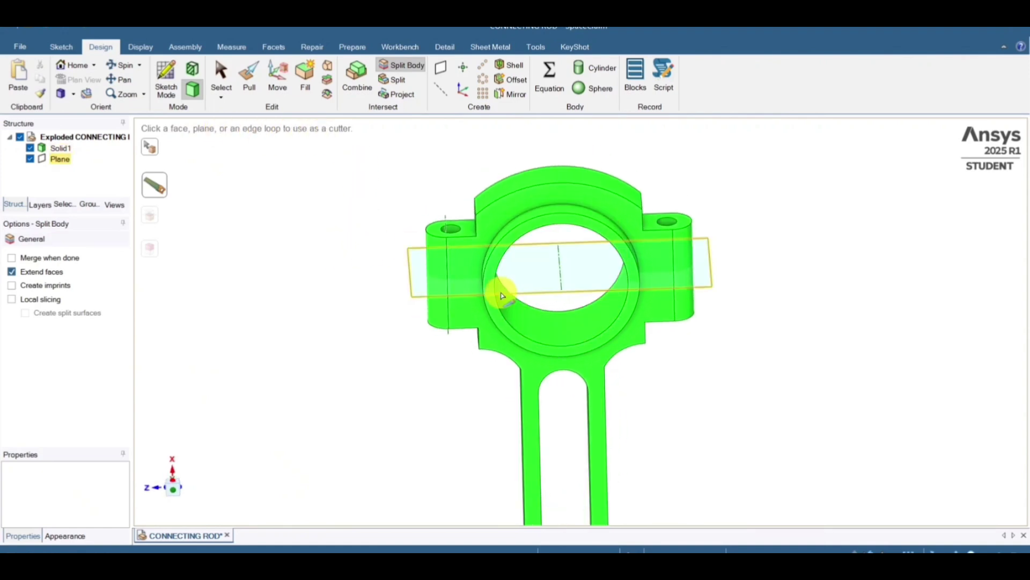
scroll(298, 259, up, 1)
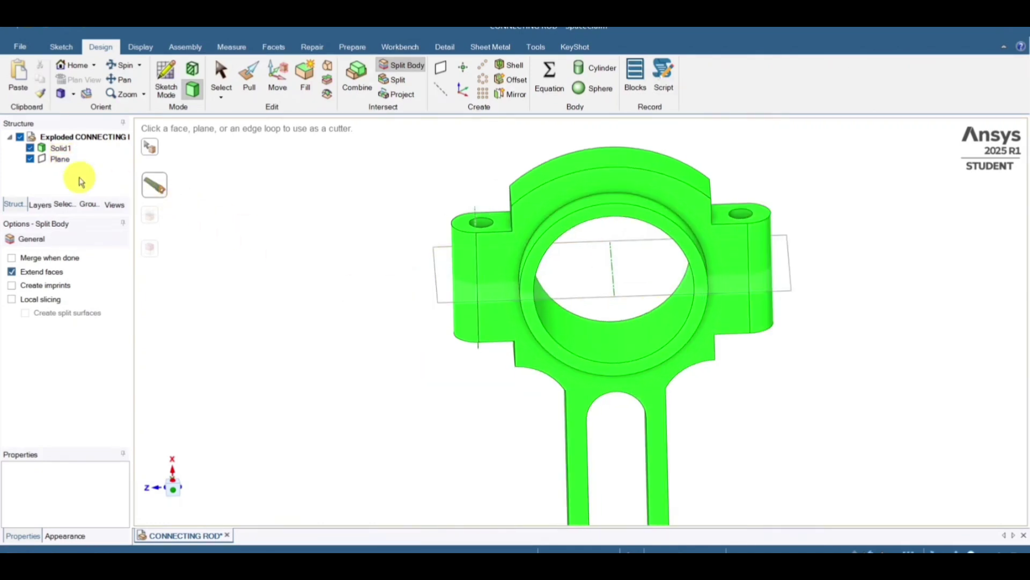
click(63, 159)
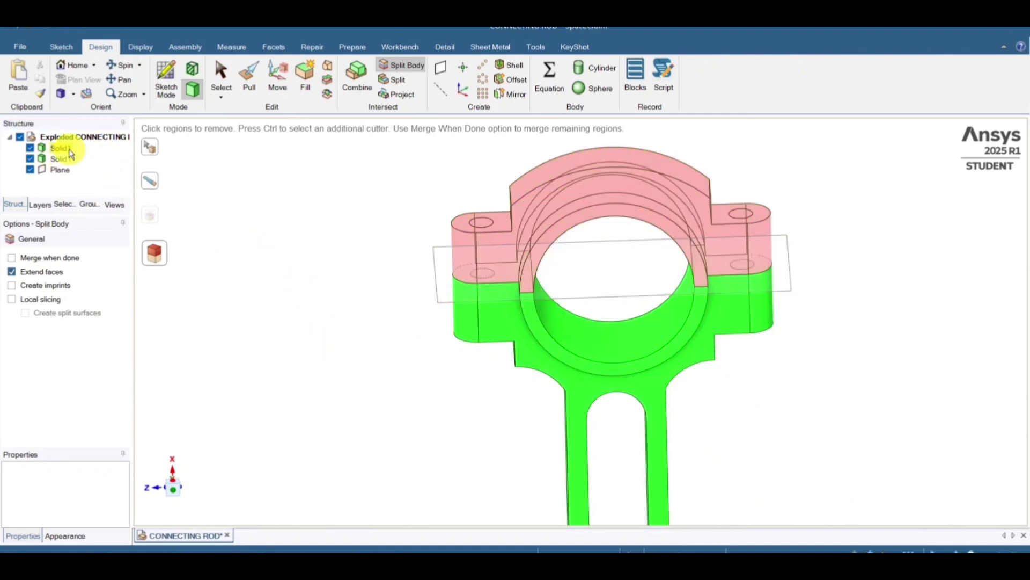
click(218, 78)
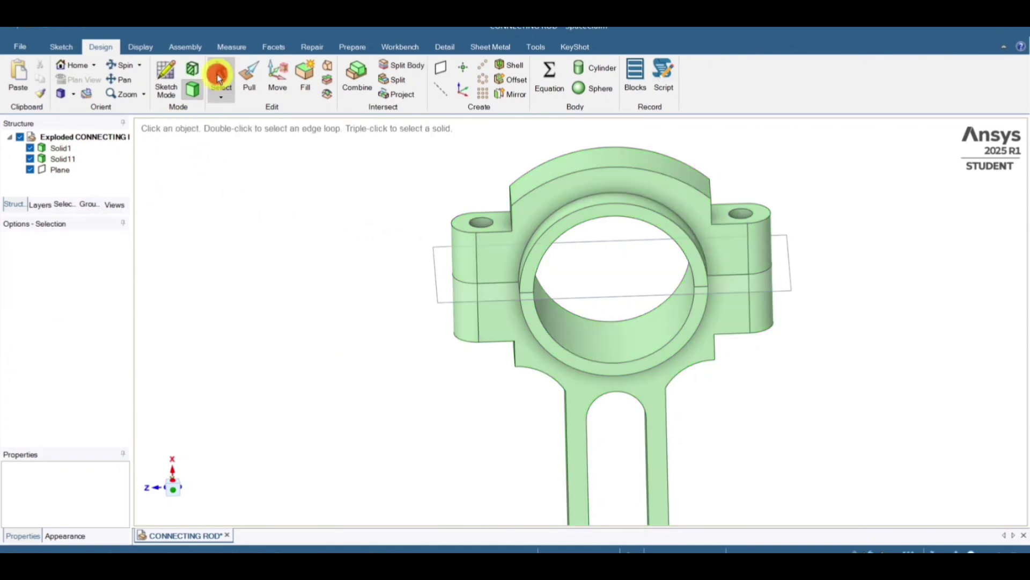
Step: Delete the cutting plane from the model structure and check the split line around the big end
click(62, 168)
right_click(65, 170)
click(122, 251)
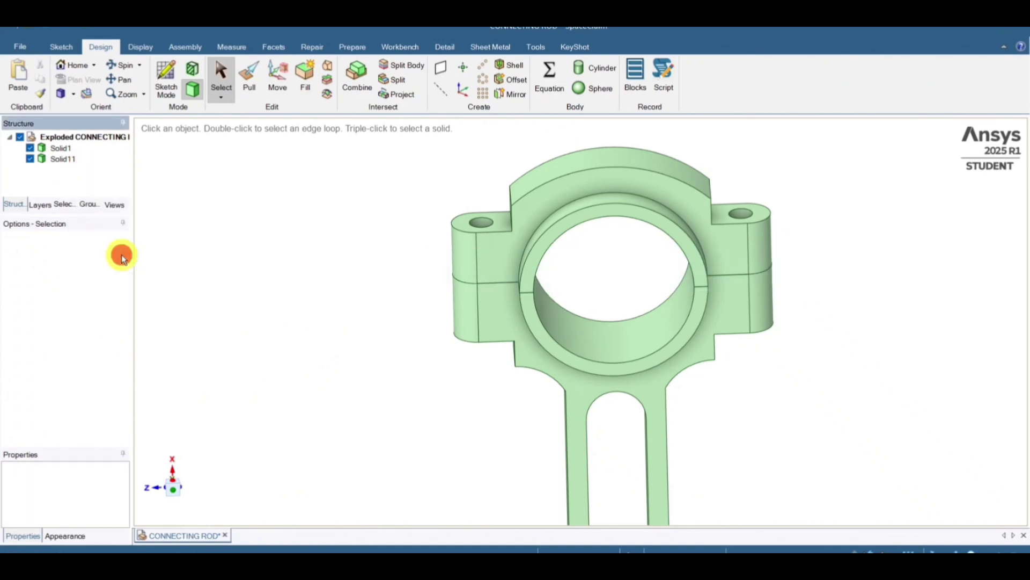
mouse_move(355, 408)
middle_down()
mouse_move(320, 363)
mouse_move(329, 331)
mouse_move(386, 345)
mouse_move(319, 359)
mouse_move(338, 343)
middle_up()
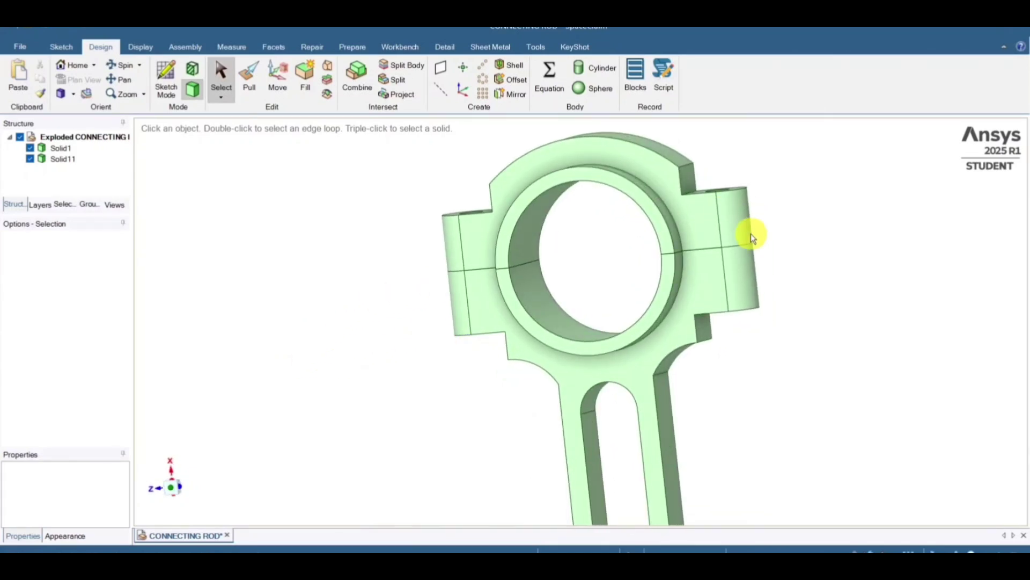
Step: Save the split connecting rod geometry using Save As
click(16, 48)
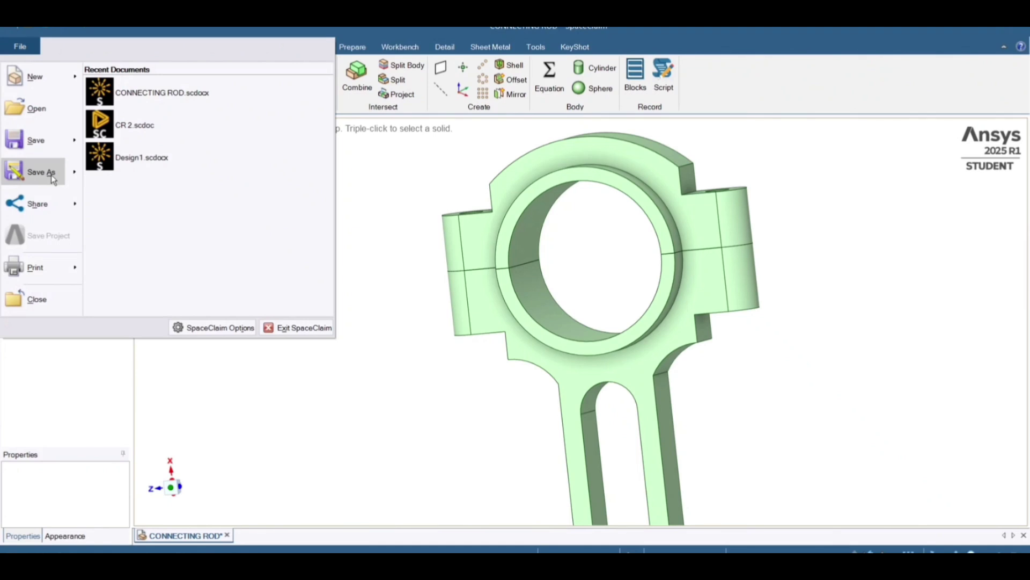
mouse_move(50, 175)
click(160, 90)
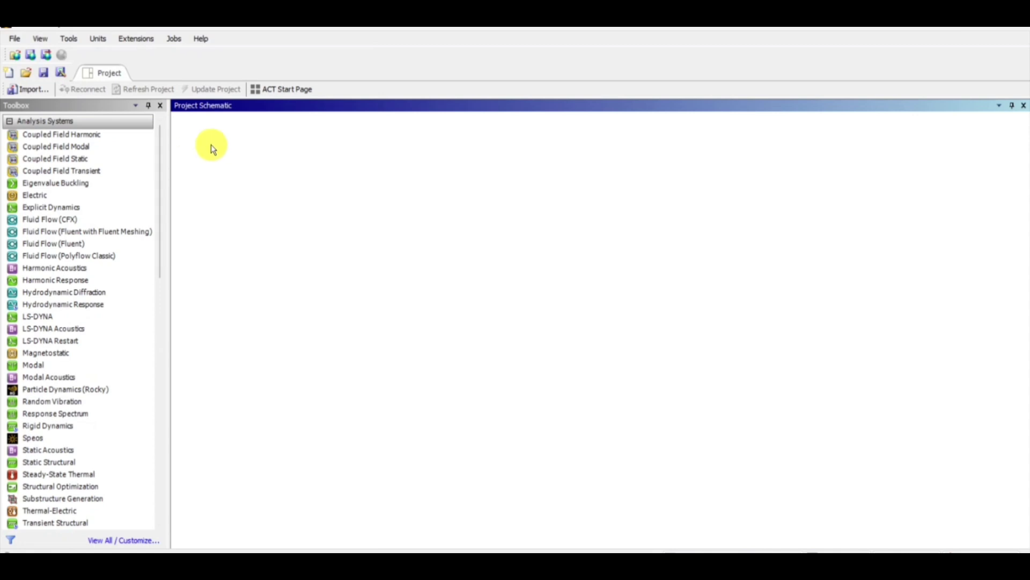
Step: In Workbench, create a Static Structural system and add Gray Cast Iron from General Materials to its engineering data
double_click(81, 465)
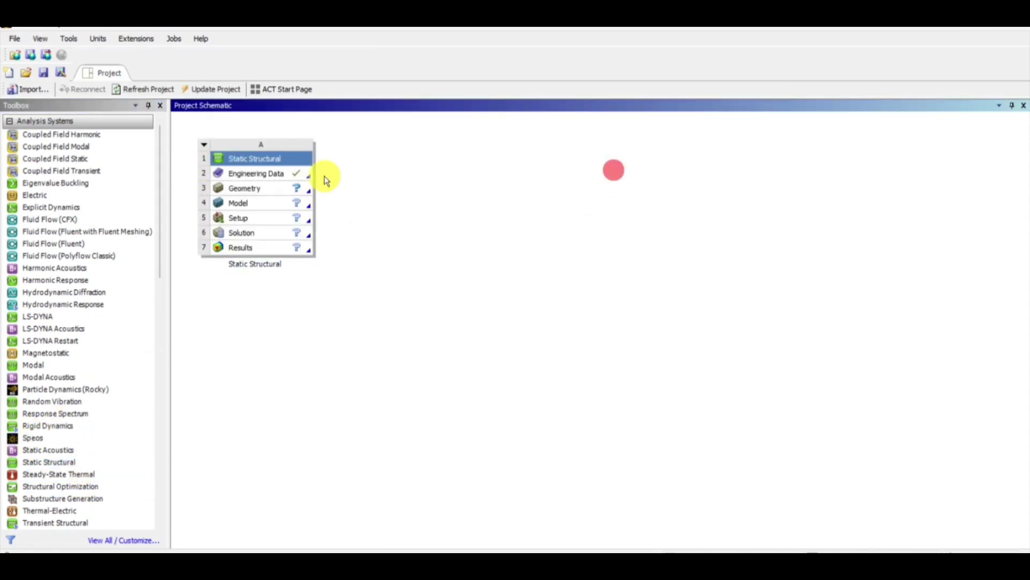
double_click(256, 172)
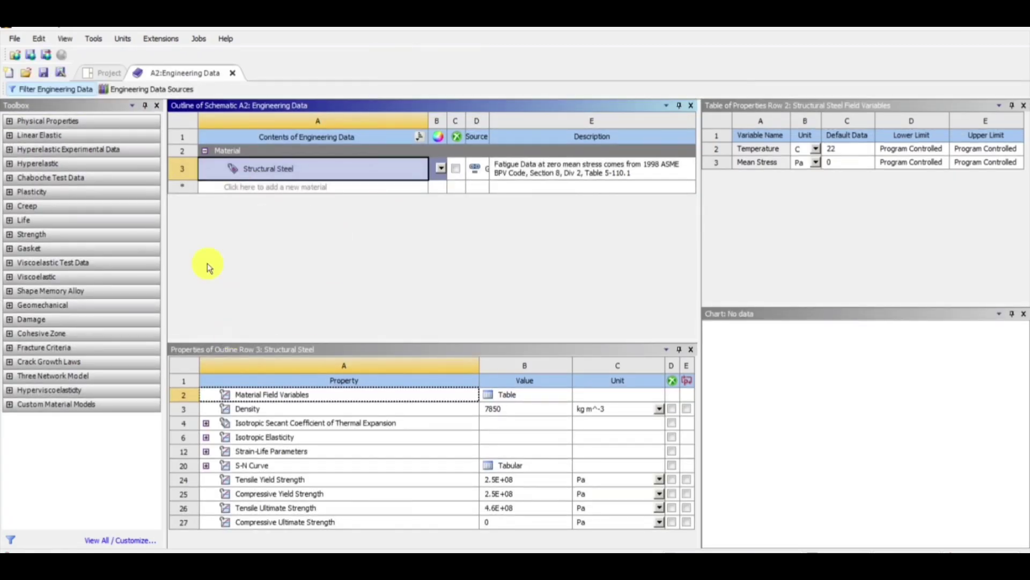
click(152, 89)
click(288, 168)
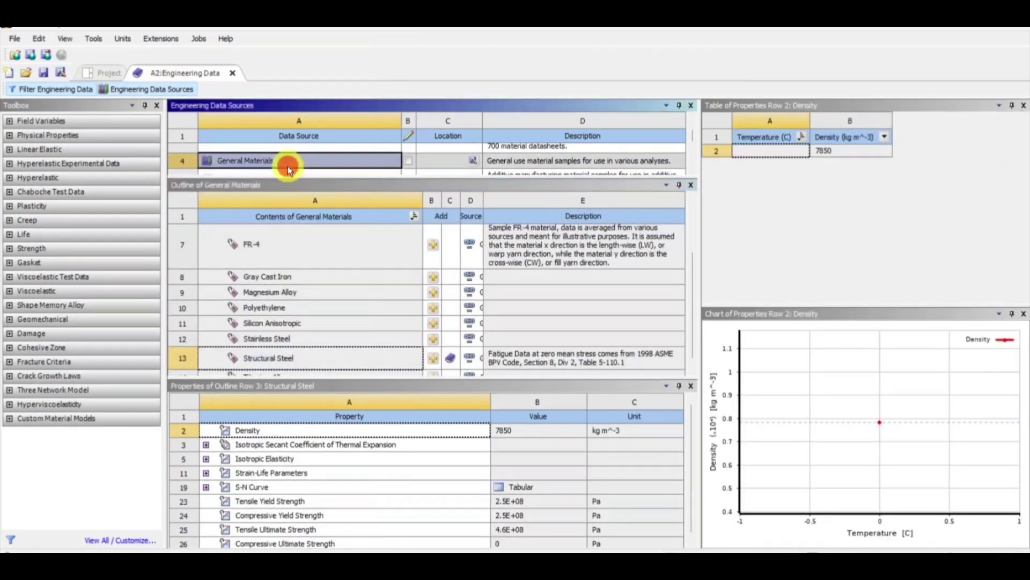
click(289, 277)
click(434, 277)
click(152, 89)
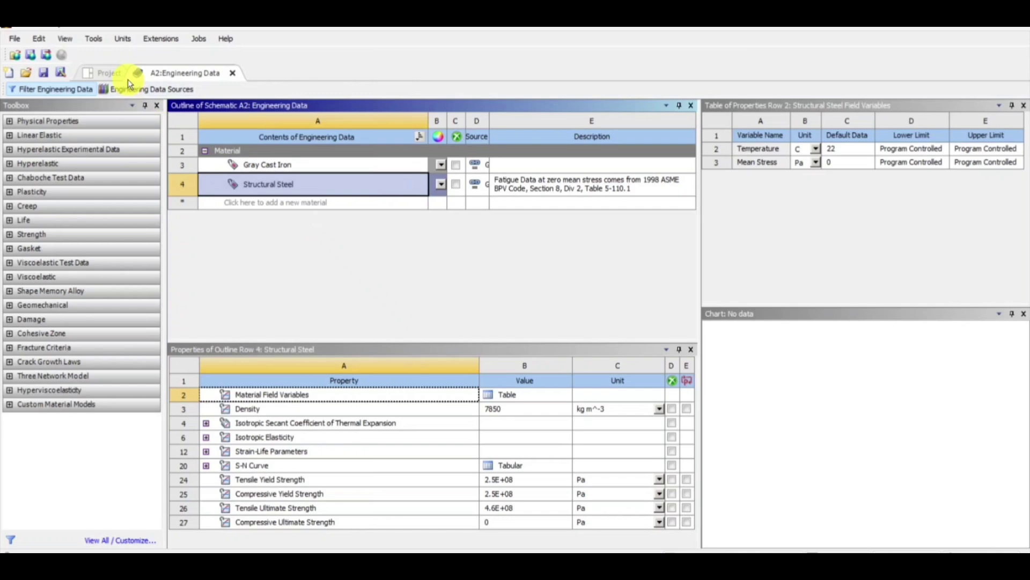
click(234, 77)
Step: Load the CR 2 file in SpaceClaim as the Static Structural system's geometry and check its two solids
click(250, 182)
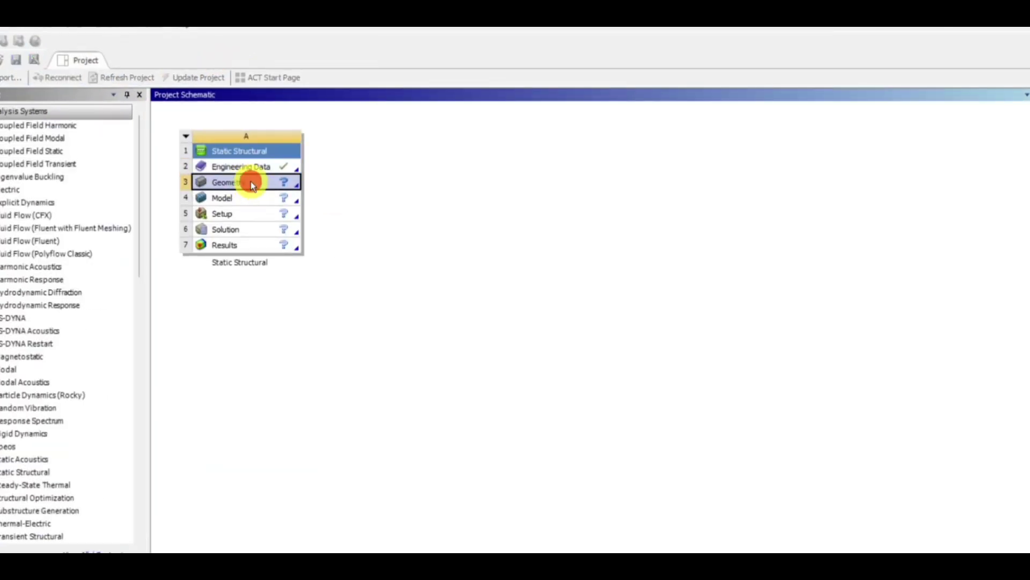
click(20, 48)
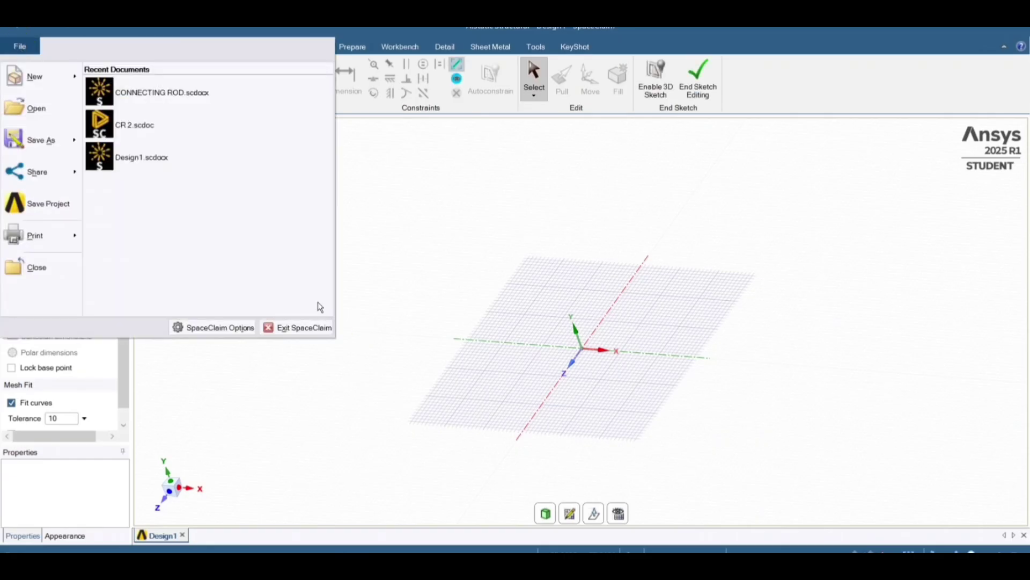
click(38, 106)
click(325, 134)
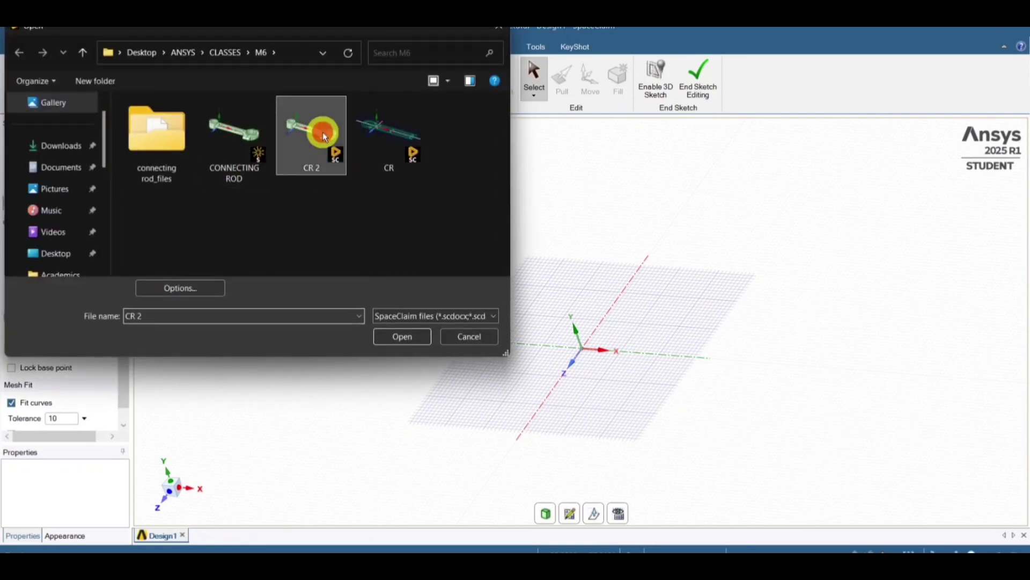
click(402, 336)
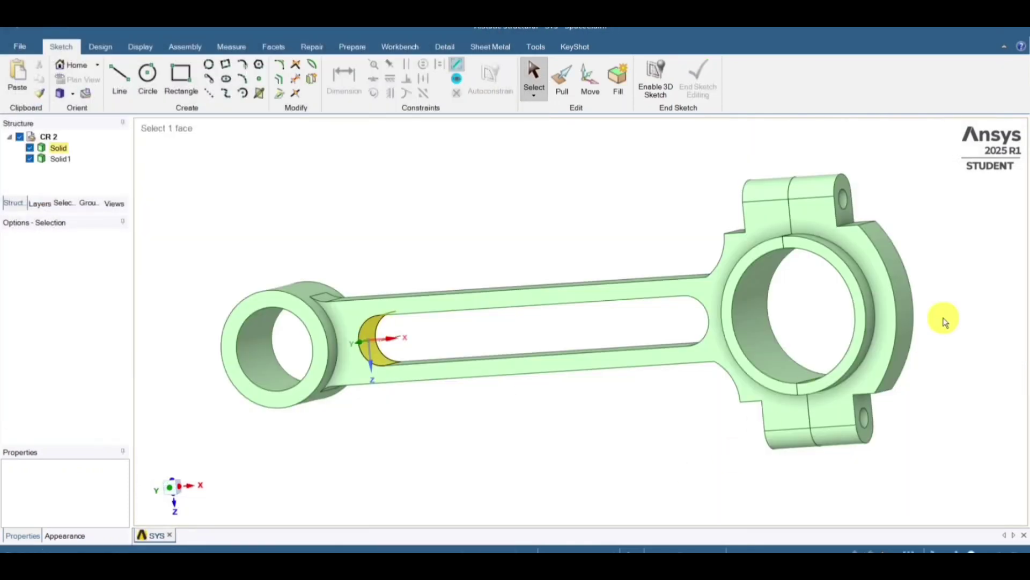
middle_drag(945, 321, 788, 277)
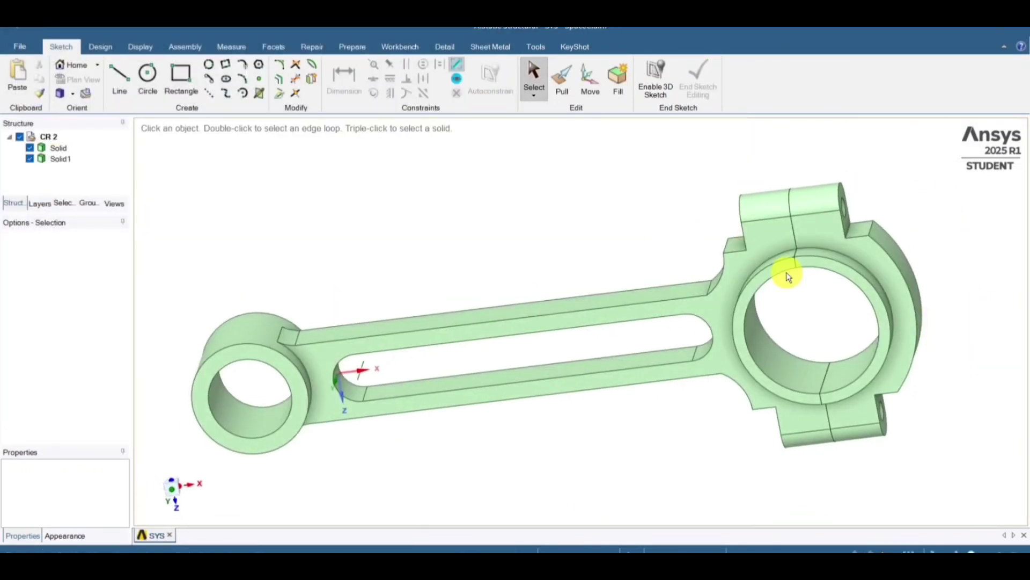
click(60, 159)
click(58, 148)
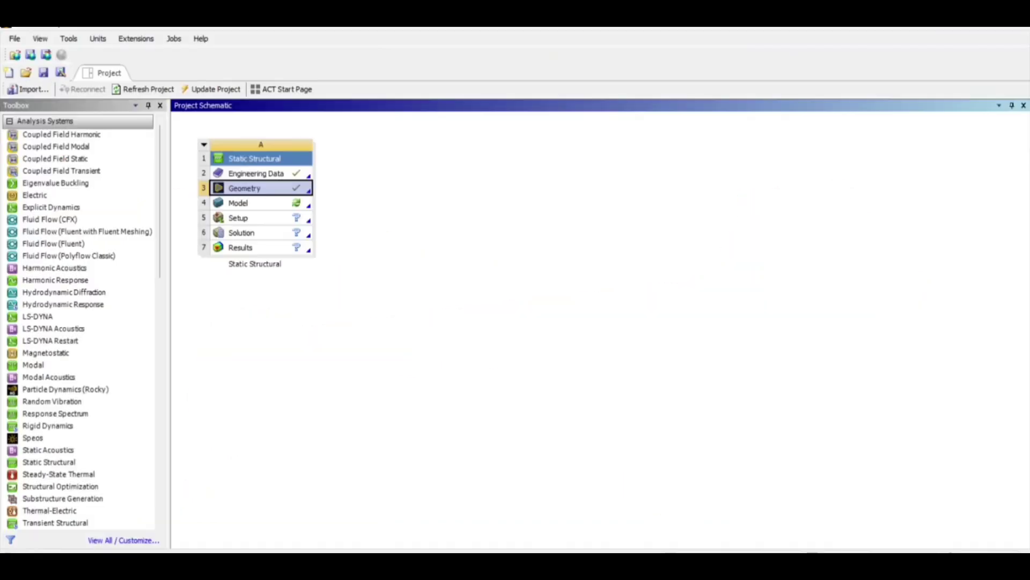
click(509, 326)
Step: Return to the Static Structural system's geometry cell in Workbench and open its model in Mechanical
click(257, 192)
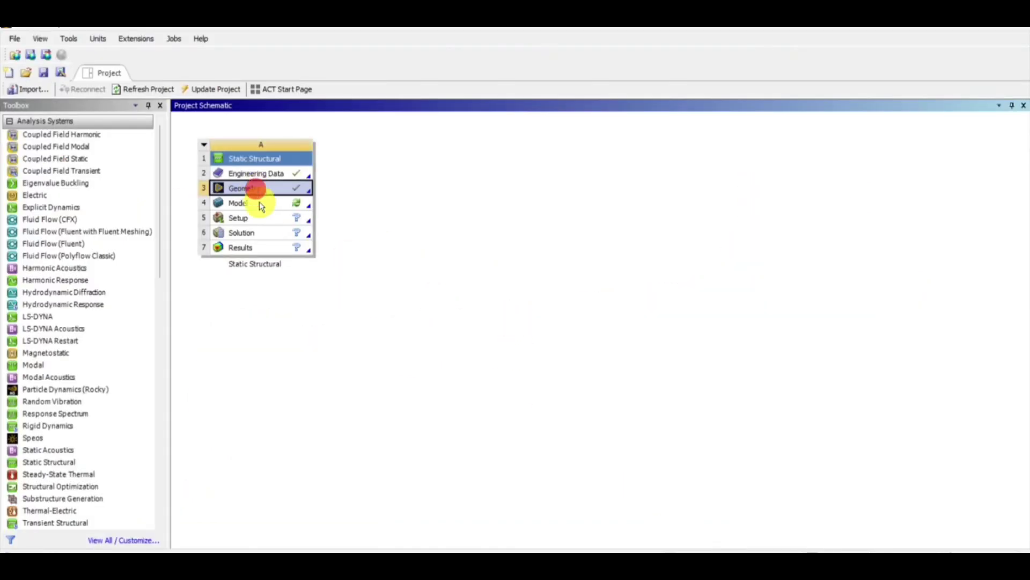
right_click(255, 188)
click(304, 294)
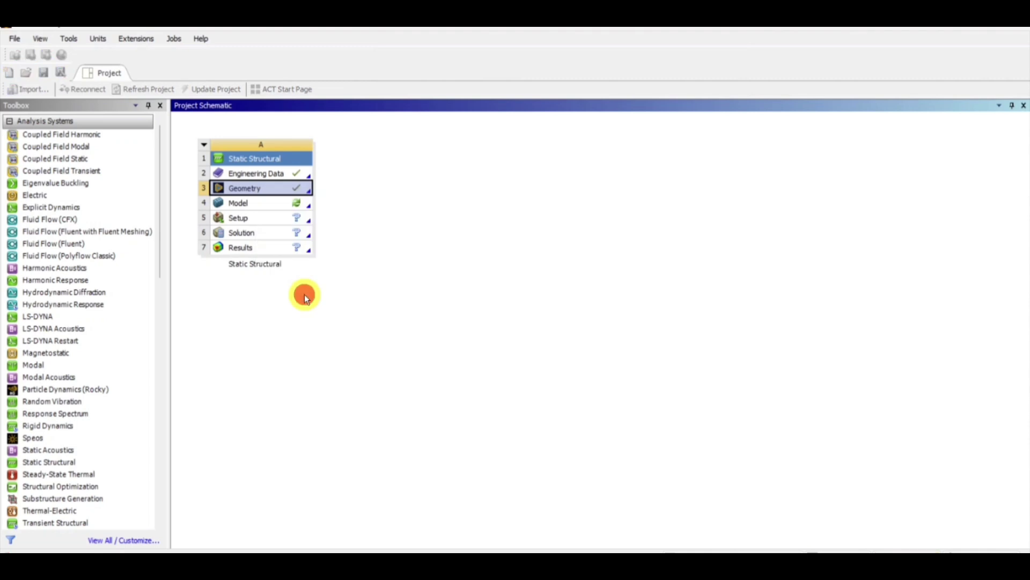
click(250, 203)
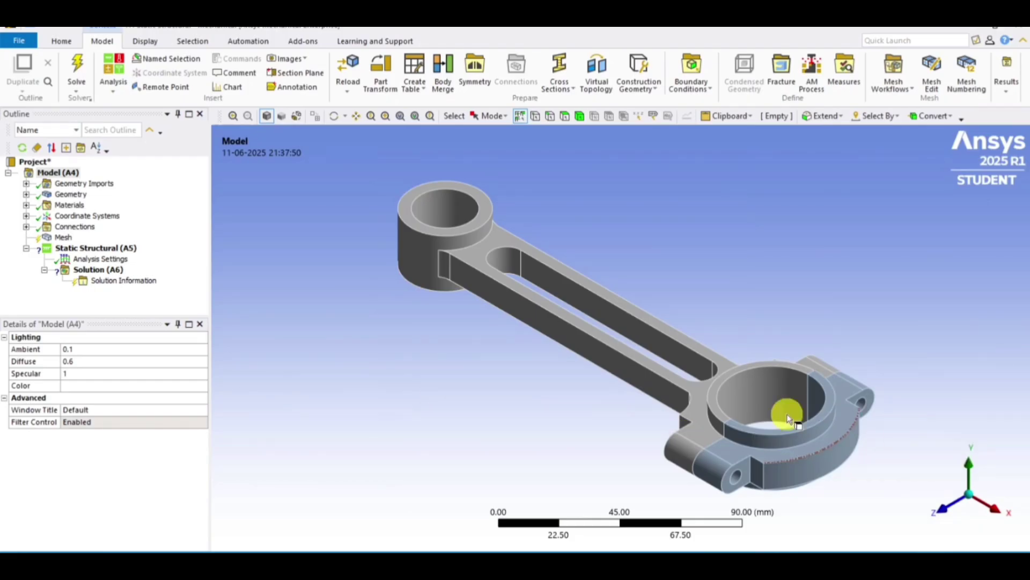
Step: Examine the two connecting rod bodies under Geometry, checking which solid is the rod and which is the cap
click(26, 194)
click(89, 205)
click(88, 216)
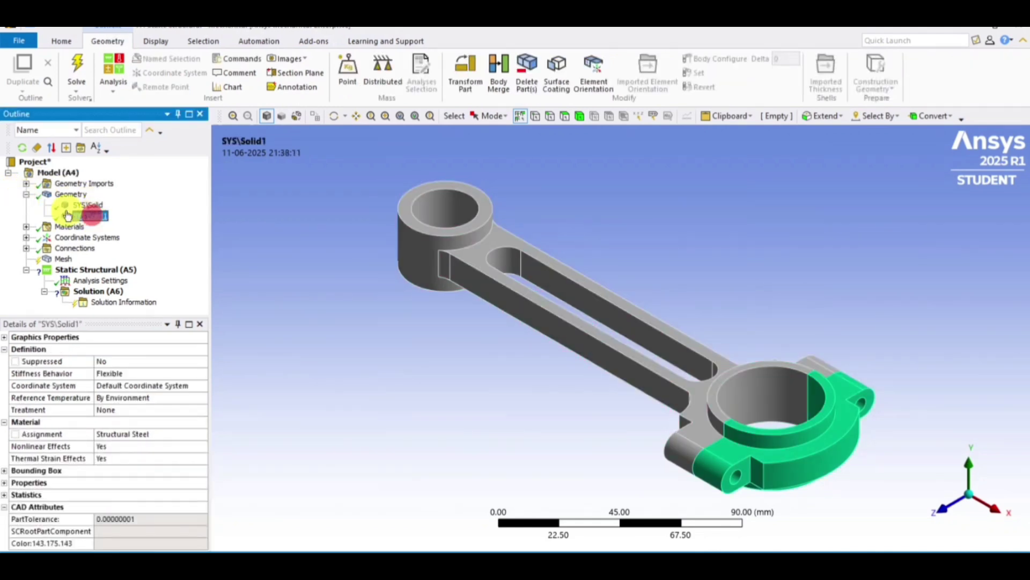
click(36, 194)
click(25, 194)
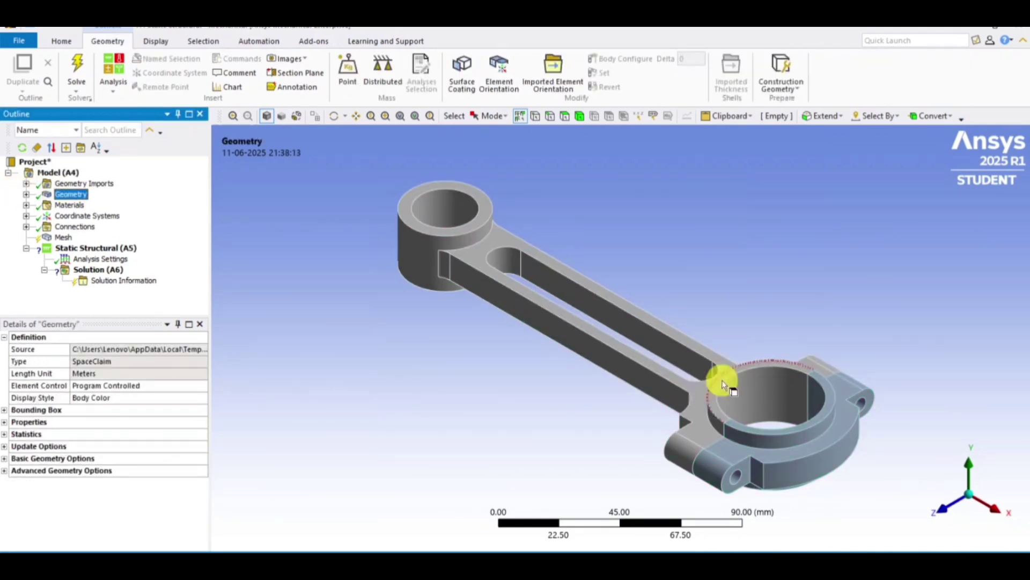
click(26, 194)
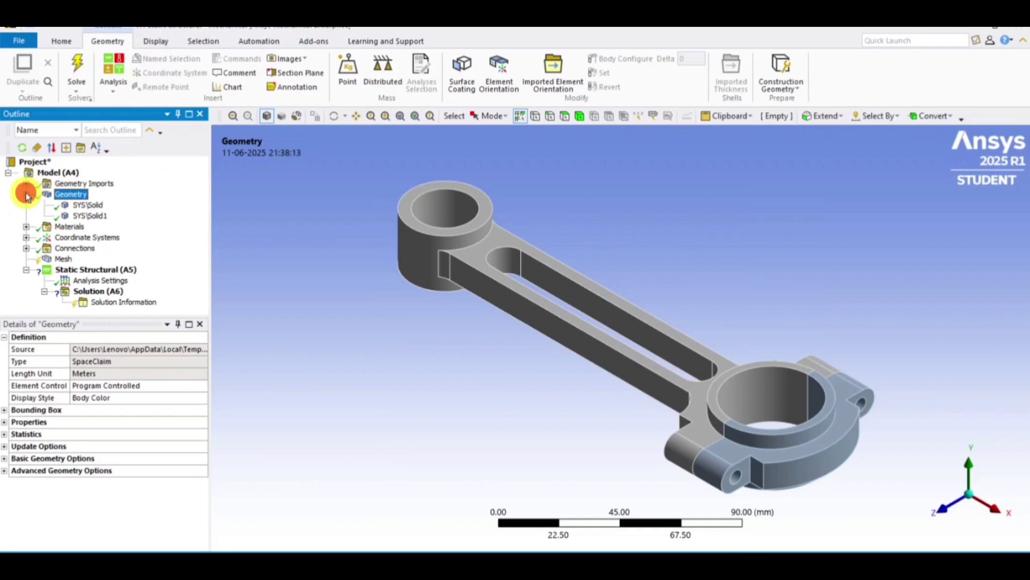
Step: Assign Gray Cast Iron as the material of both connecting rod bodies, the rod and the cap
click(89, 205)
click(153, 432)
click(203, 434)
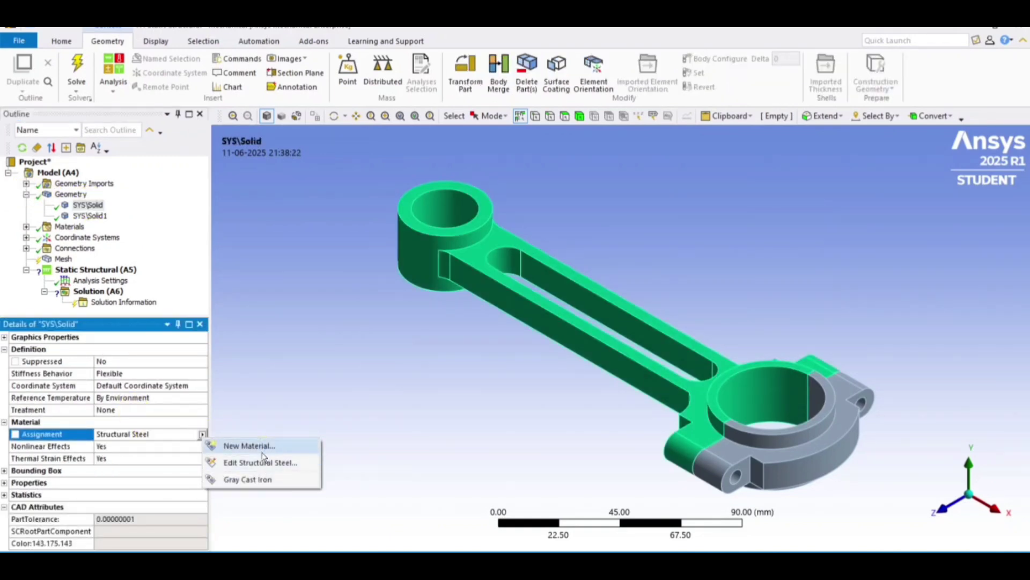
click(252, 479)
click(89, 216)
click(156, 433)
click(202, 433)
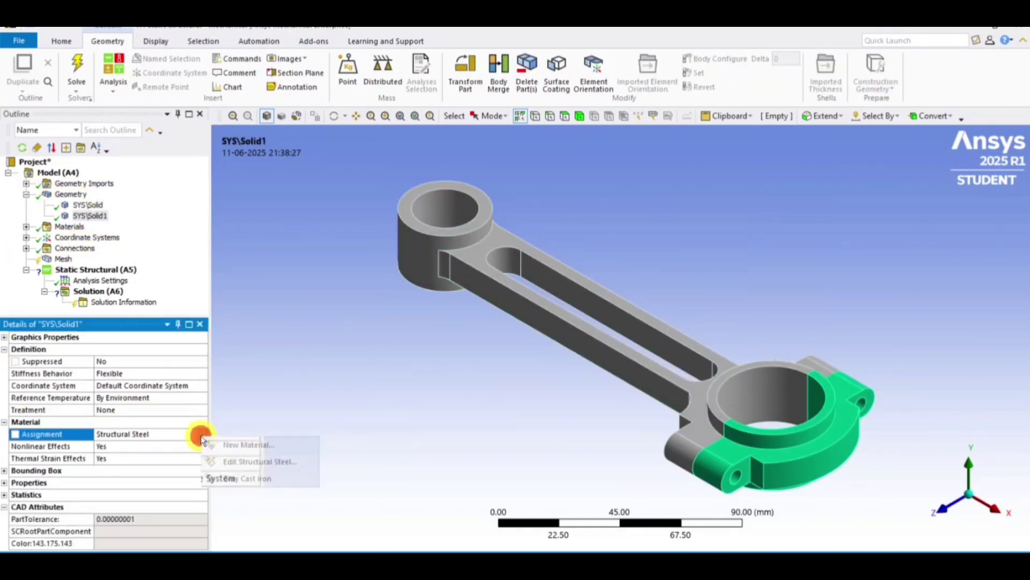
click(225, 478)
click(26, 194)
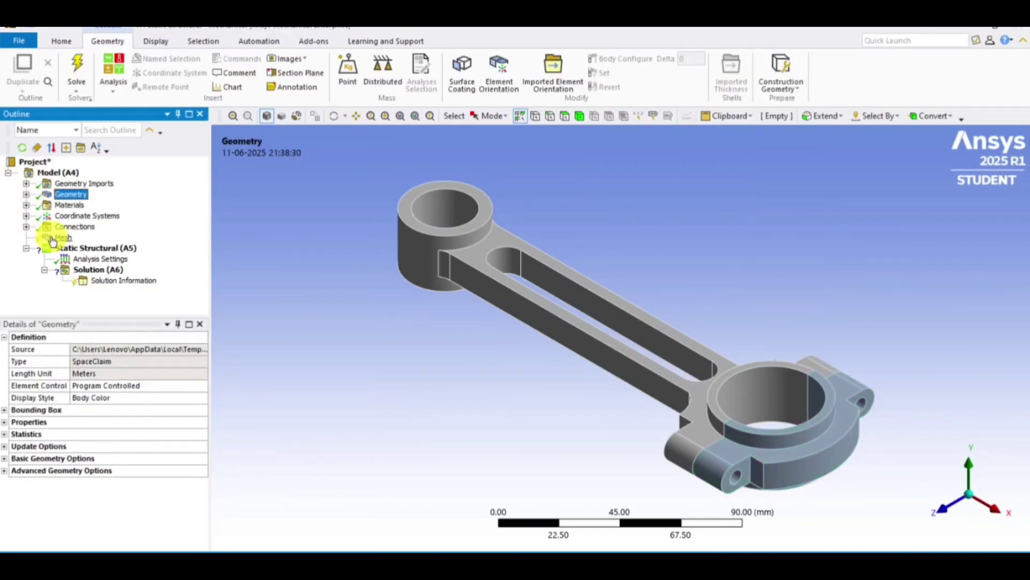
Step: Set the mesh element size to 1.5 mm and generate the mesh
click(52, 238)
click(135, 397)
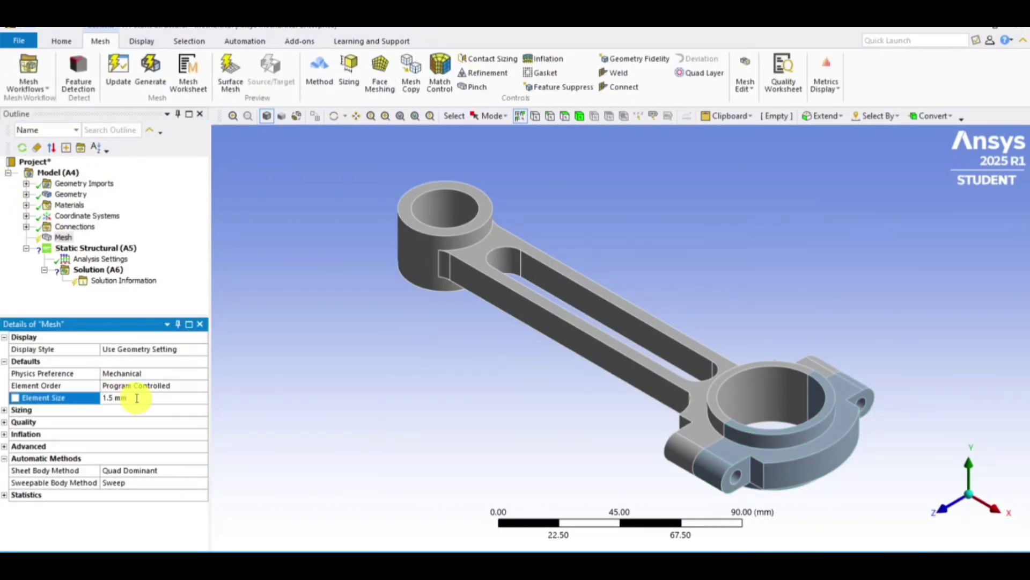
click(146, 80)
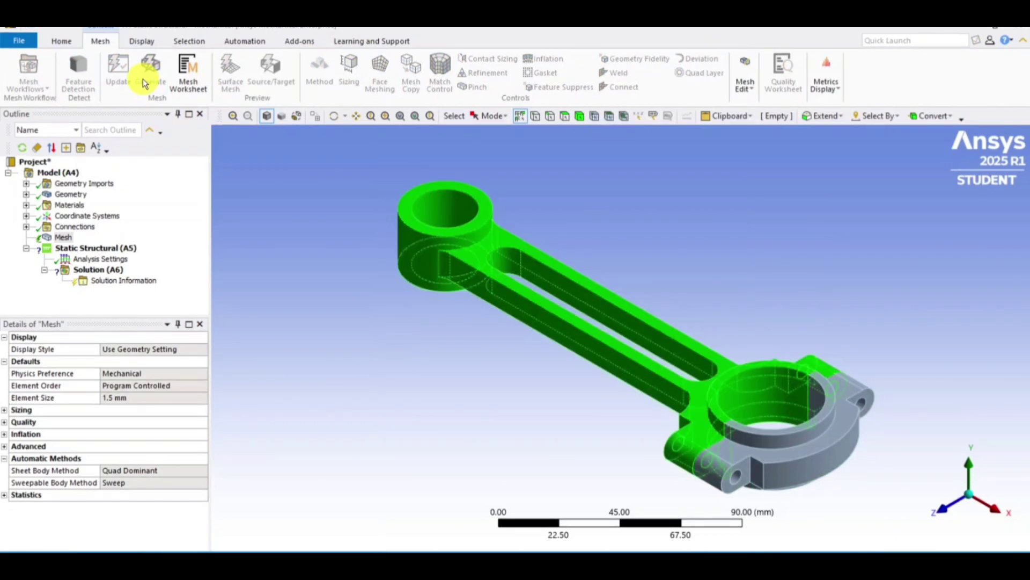
Step: Add a Cylindrical Support to the static structural analysis, scoped to the inner bore face of the small end
middle_drag(517, 414, 531, 472)
click(99, 248)
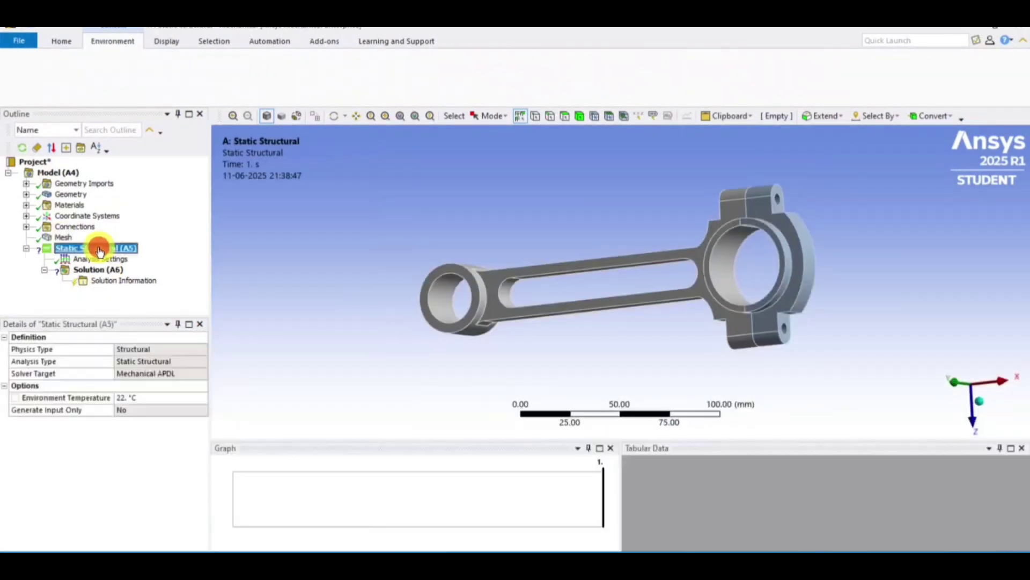
right_click(100, 248)
mouse_move(139, 256)
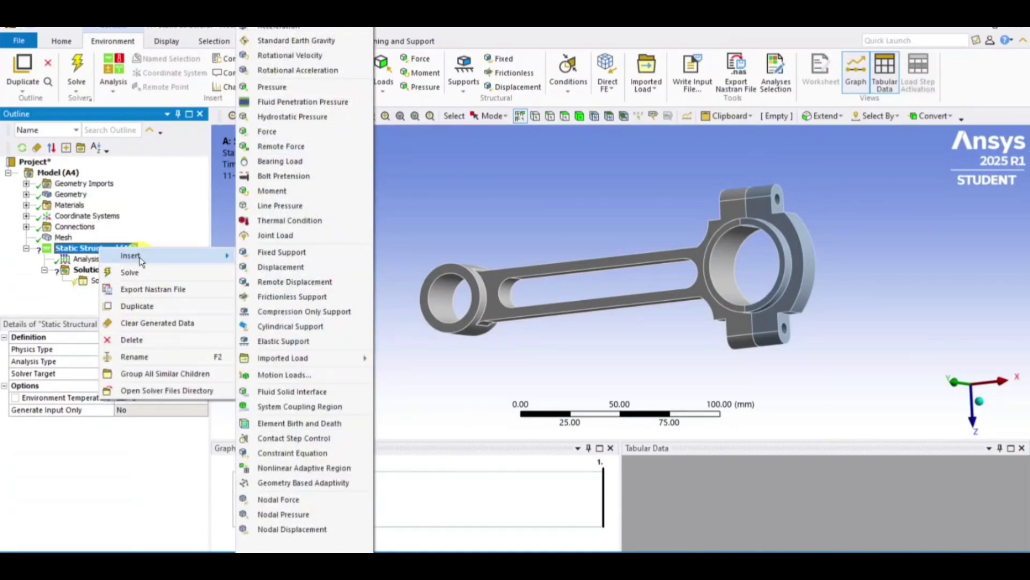
click(299, 325)
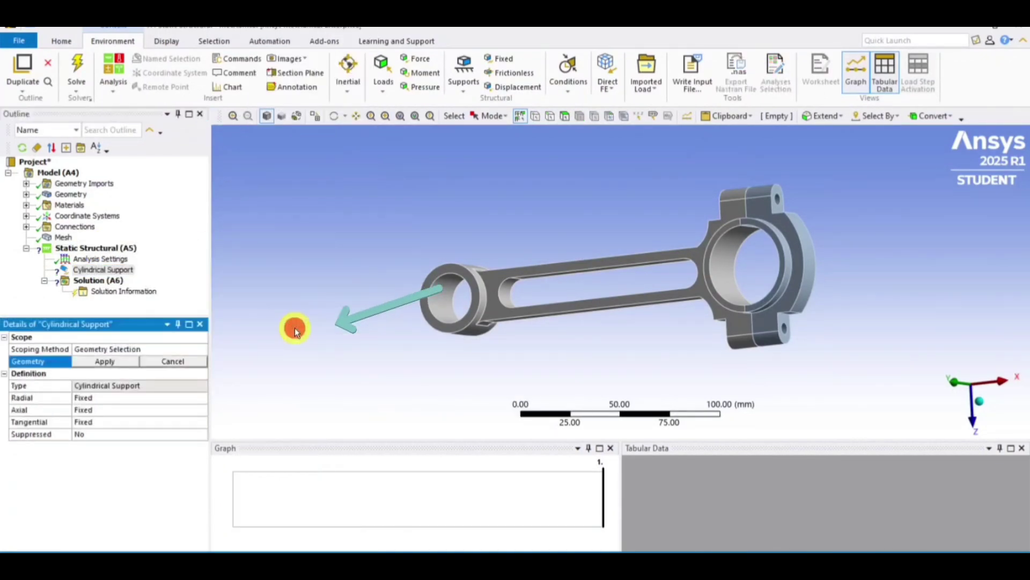
scroll(397, 317, up, 5)
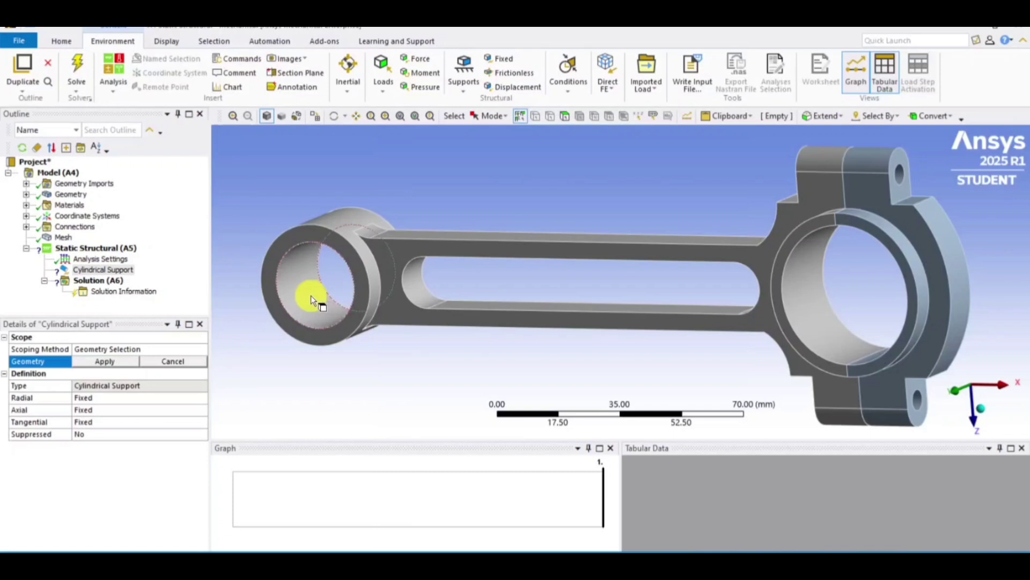
click(304, 297)
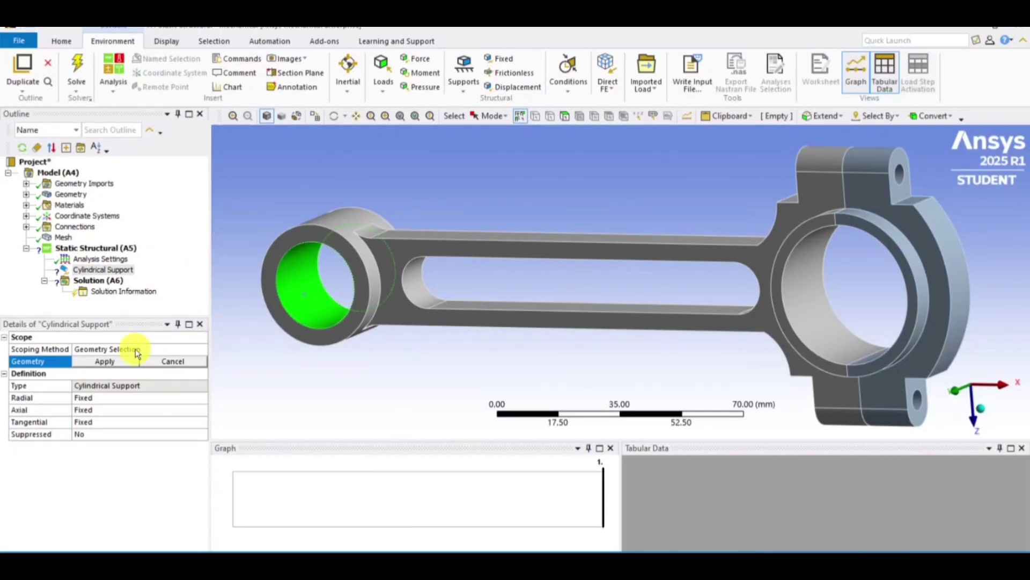
click(114, 361)
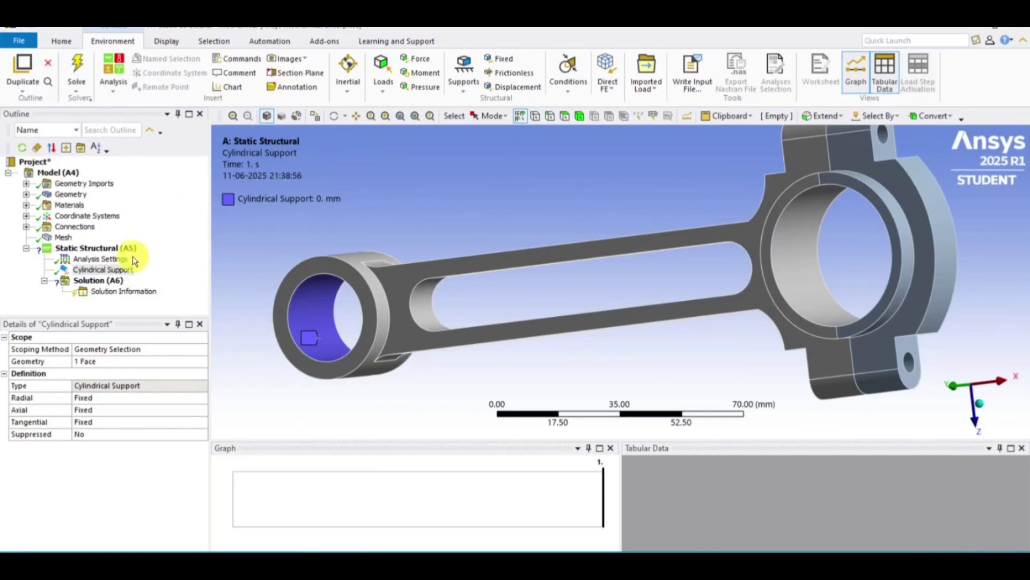
Step: Add a Force to the static structural analysis, scoped to the rod-side half of the big end's inner bore face
right_click(103, 247)
mouse_move(131, 256)
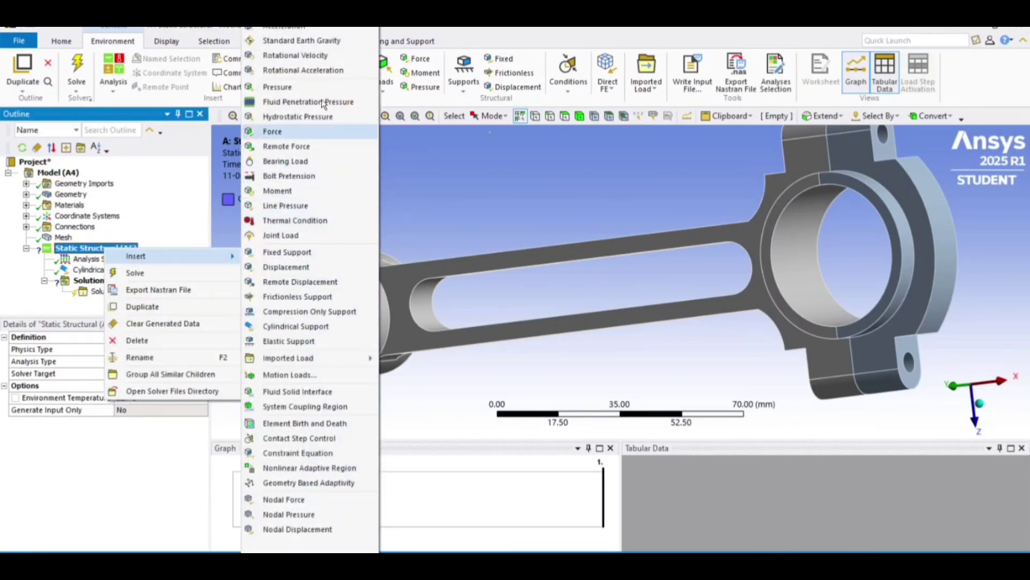
click(276, 132)
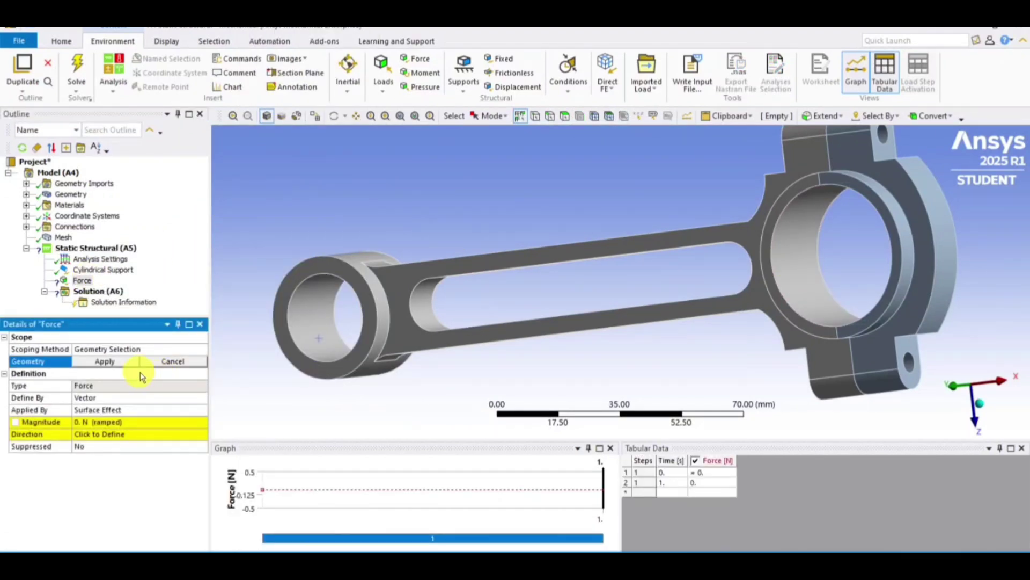
click(791, 251)
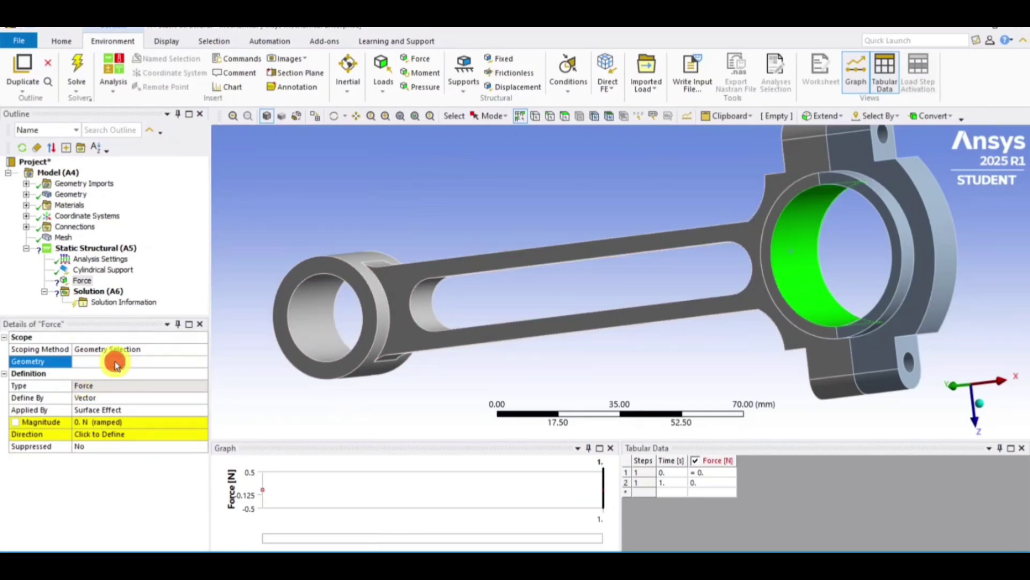
click(110, 362)
middle_drag(671, 272, 790, 271)
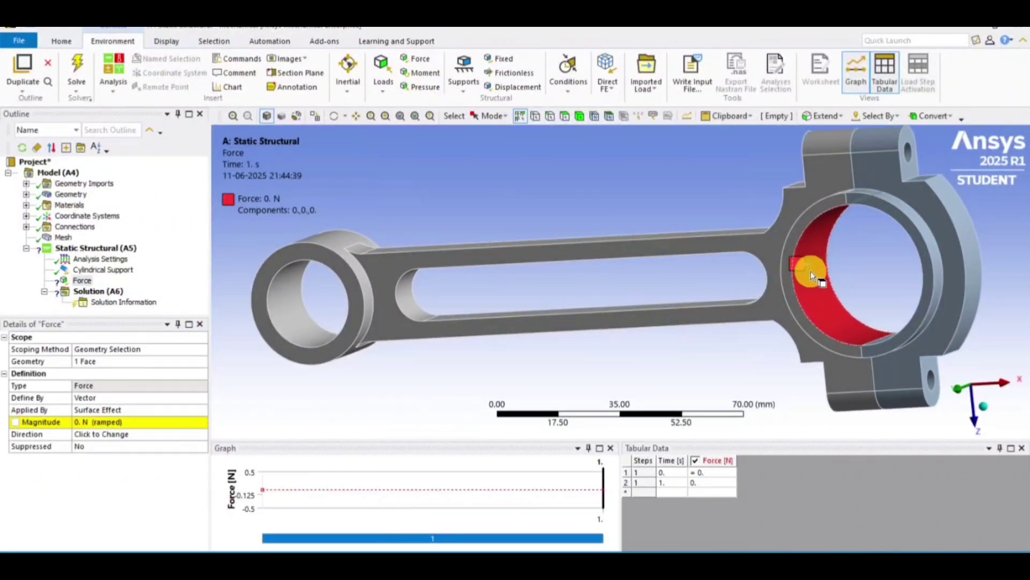
click(809, 274)
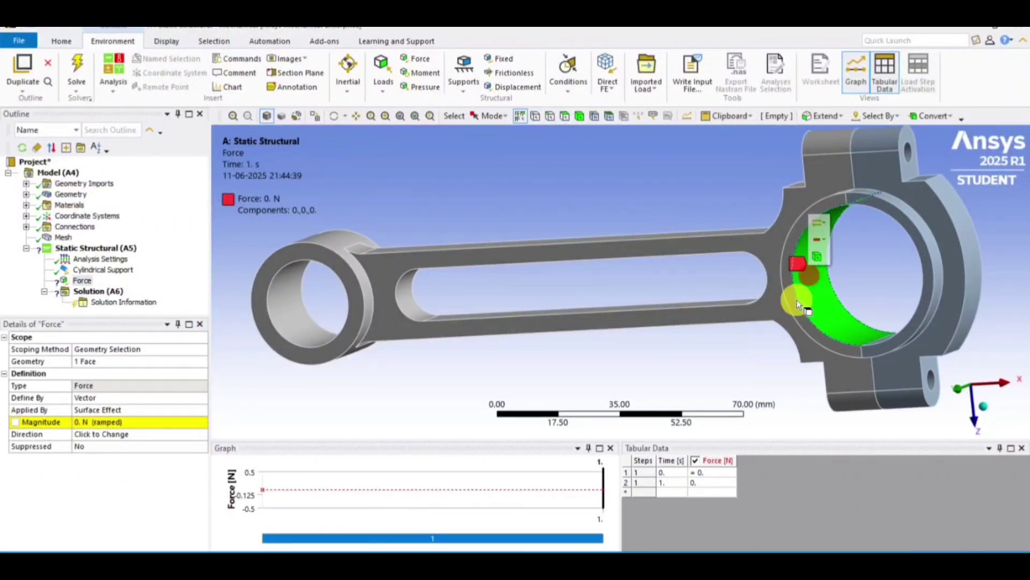
click(119, 359)
click(120, 362)
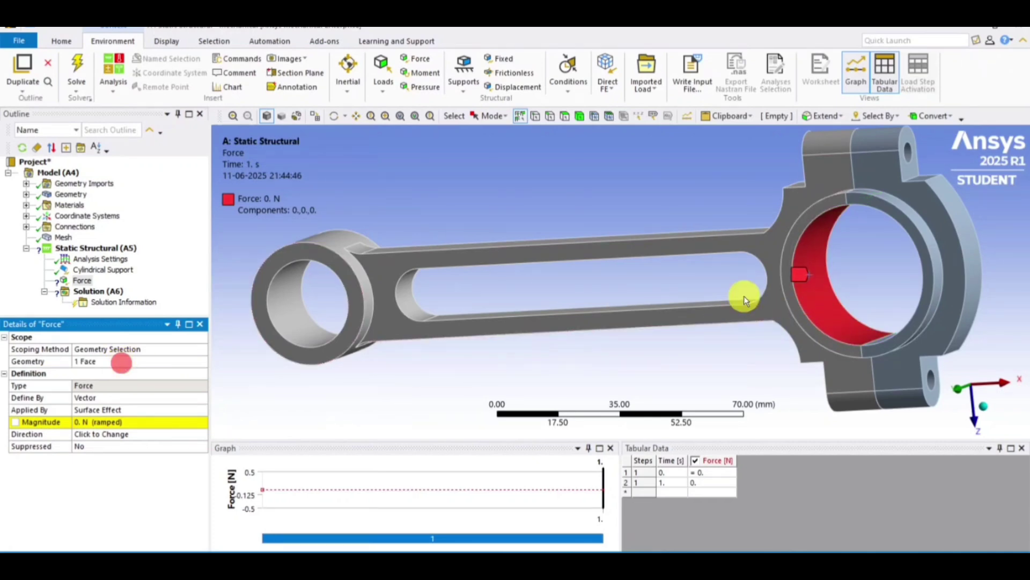
Step: Define the force by components and set its X component to -6100 N
middle_drag(712, 305, 757, 295)
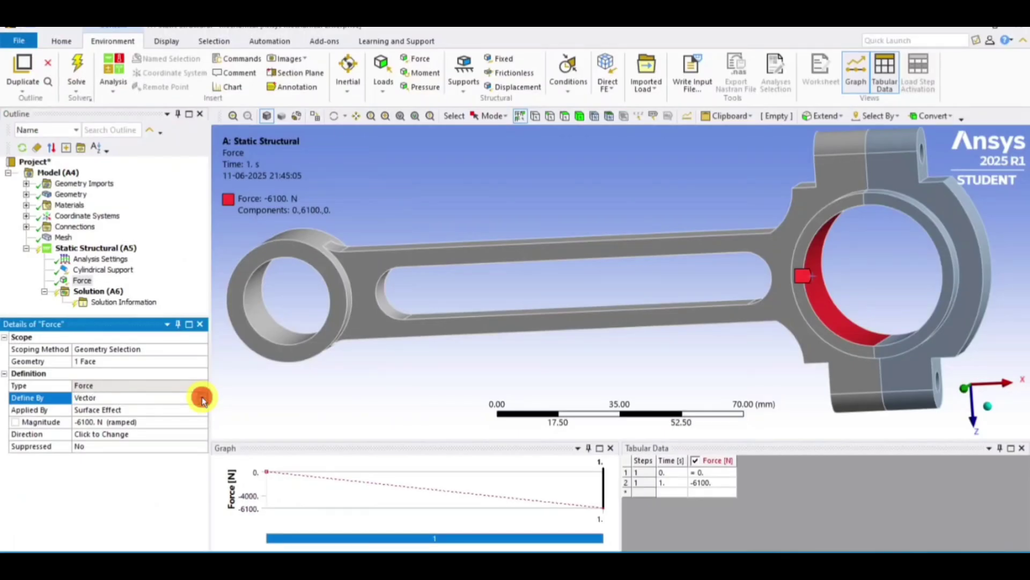
click(200, 333)
click(151, 348)
click(203, 317)
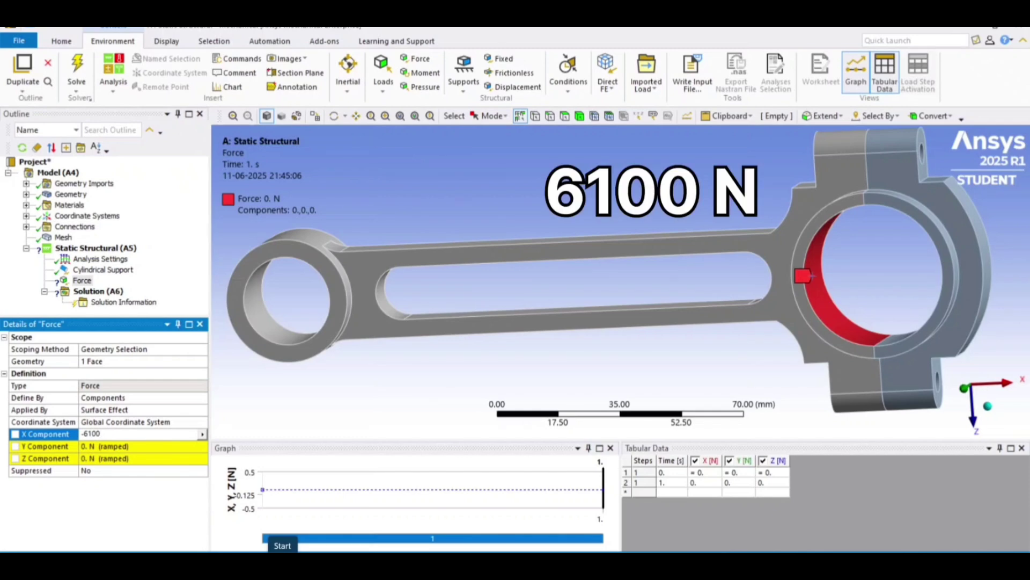
click(114, 495)
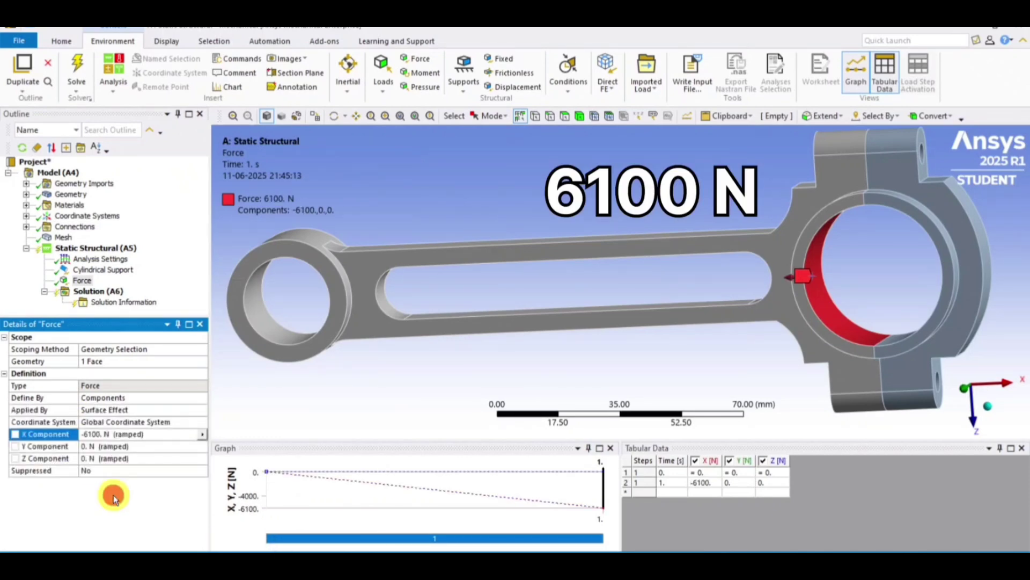
Step: Examine the force direction and display the cylindrical support and force together on the connecting rod
middle_drag(644, 350, 750, 322)
scroll(747, 320, up, 3)
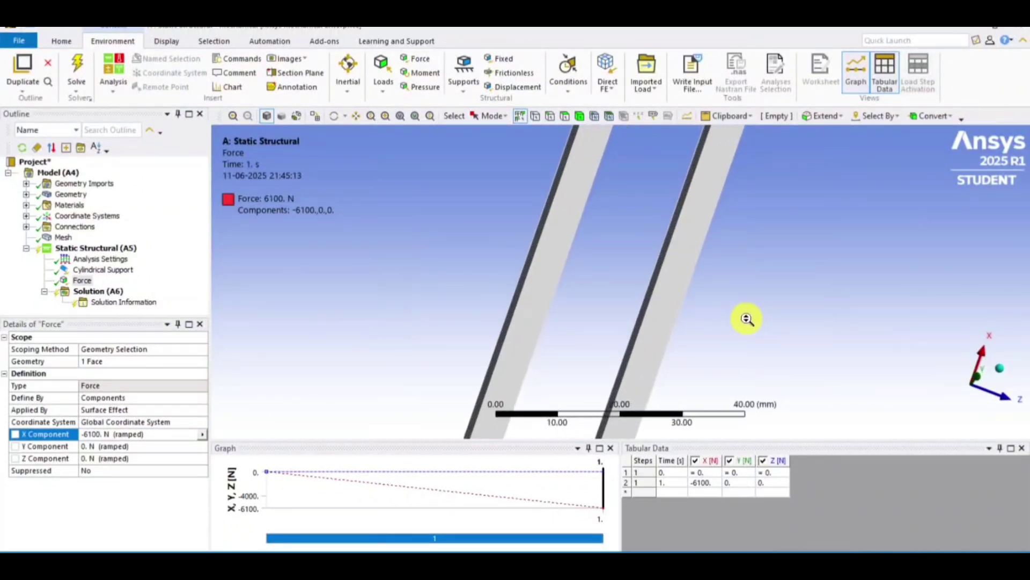
scroll(736, 297, down, 7)
scroll(722, 267, down, 3)
middle_drag(699, 250, 637, 269)
scroll(655, 250, up, 7)
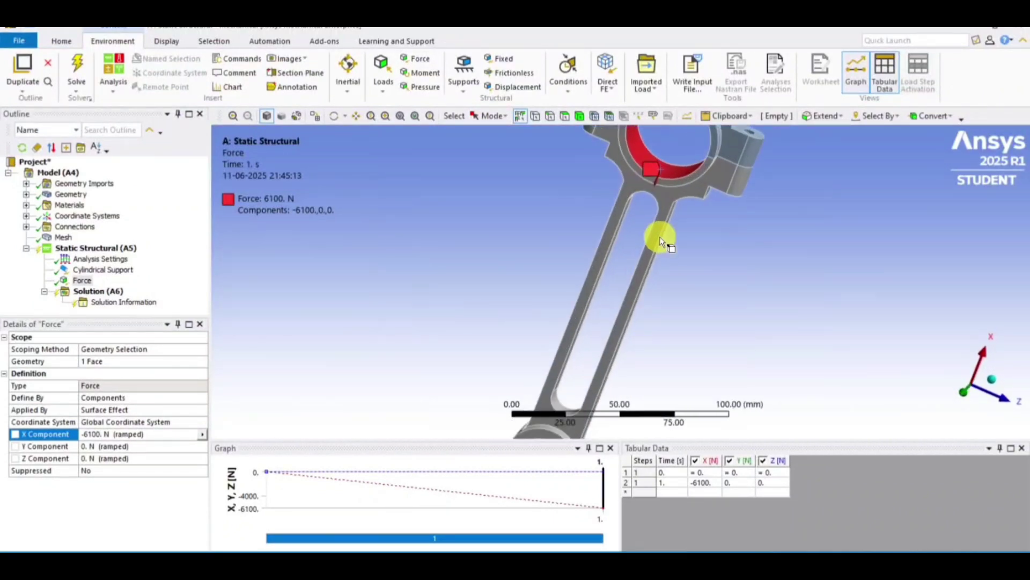
scroll(691, 209, down, 5)
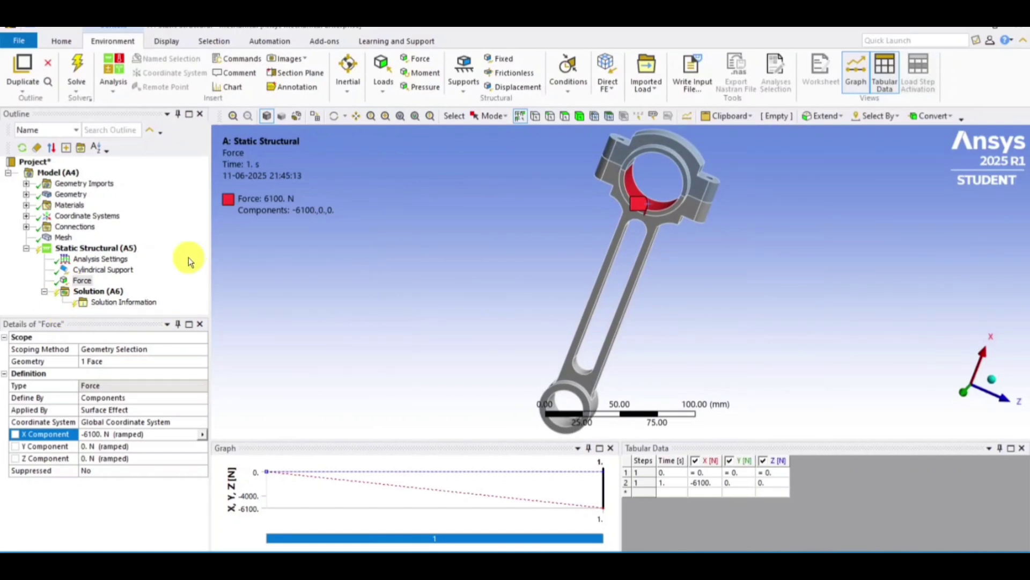
ctrl+click(103, 270)
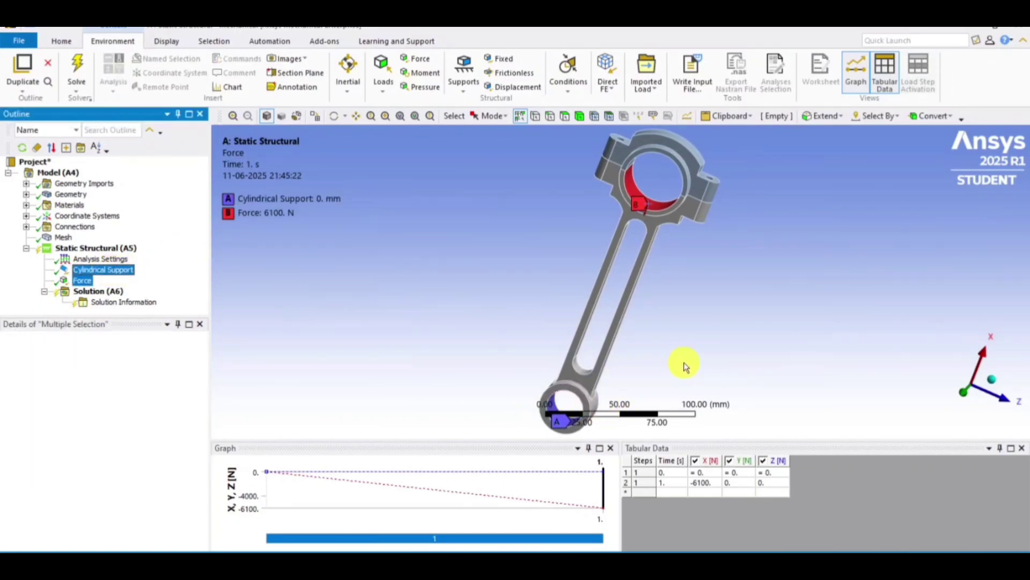
middle_drag(685, 366, 744, 363)
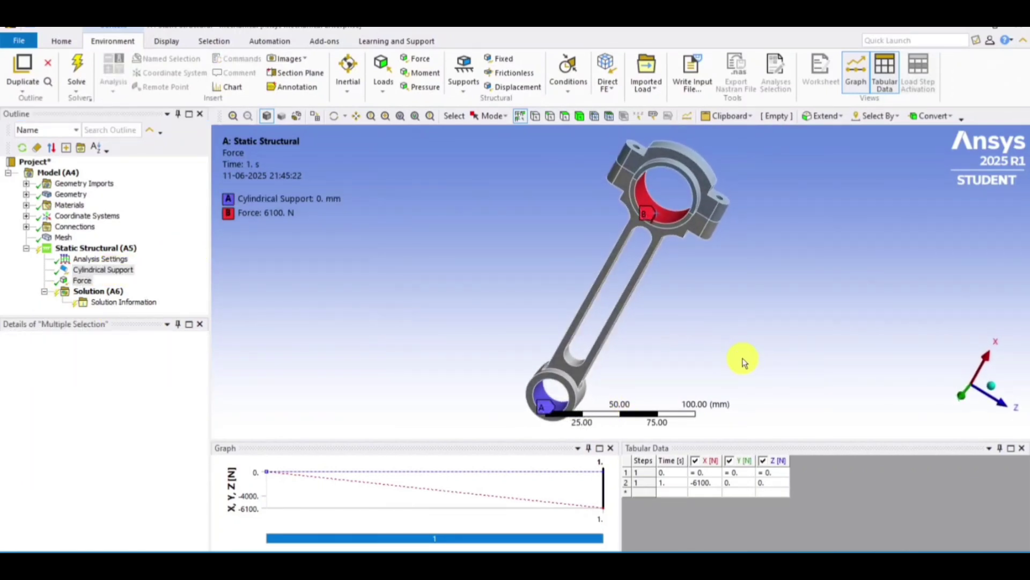
Step: Insert Total Deformation and Equivalent (von-Mises) Stress results under the solution
right_click(96, 292)
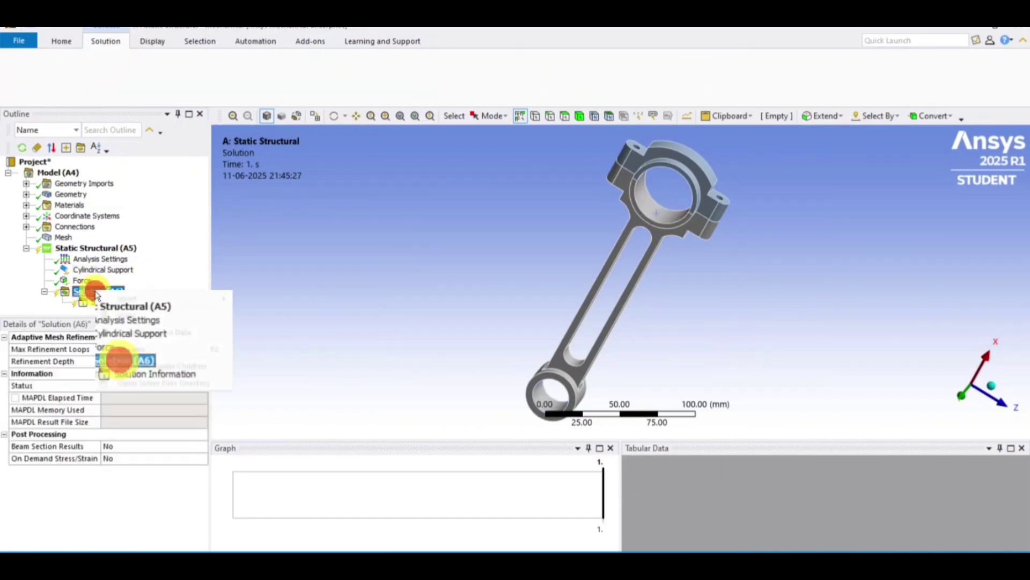
mouse_move(129, 298)
mouse_move(303, 289)
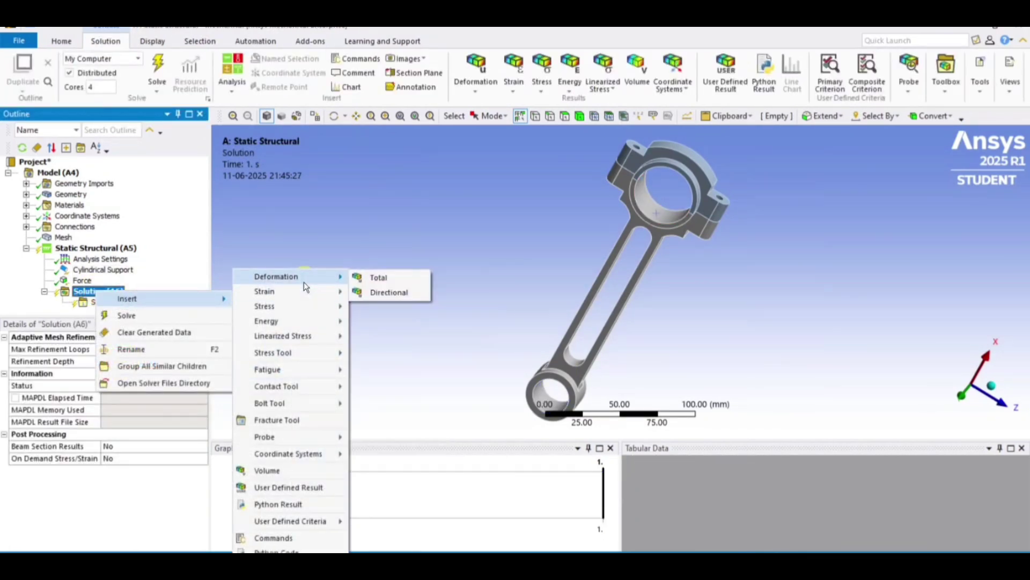
click(388, 277)
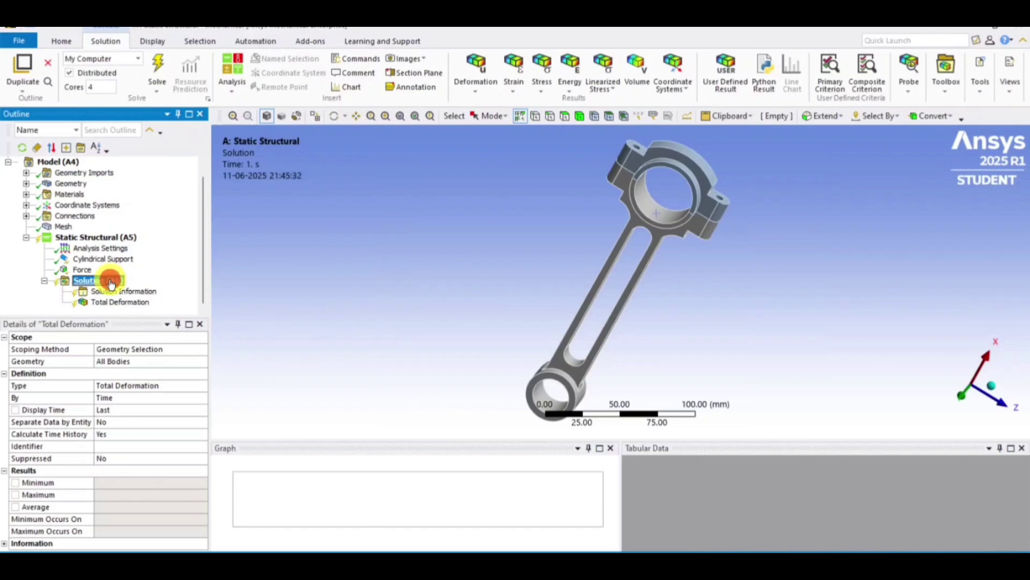
right_click(92, 284)
mouse_move(161, 288)
mouse_move(313, 291)
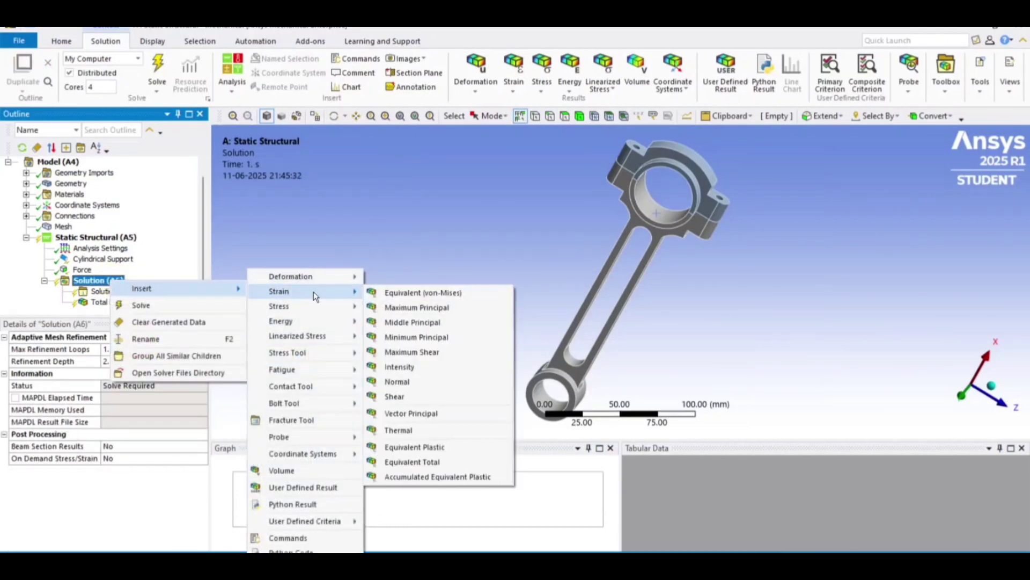
click(397, 308)
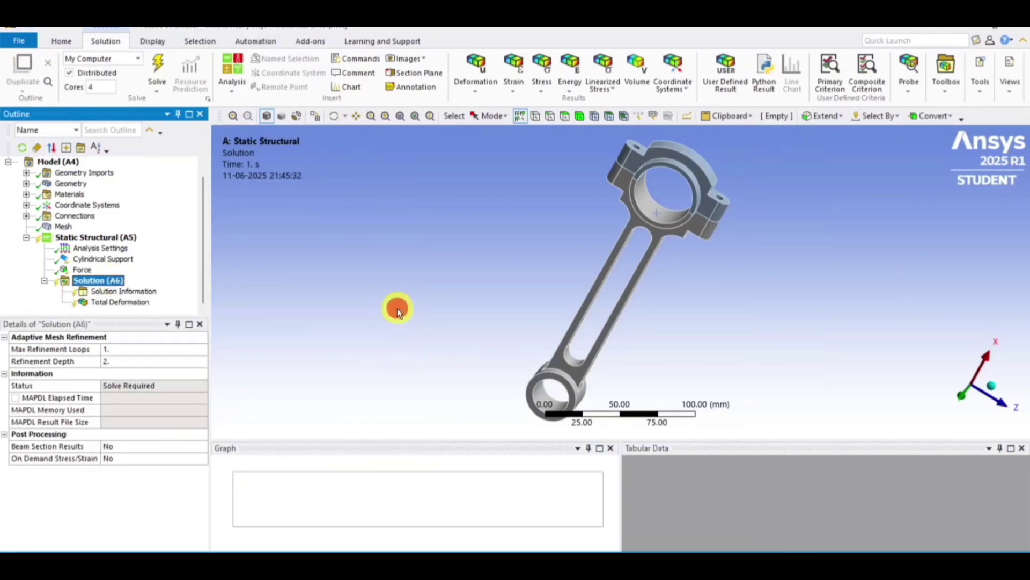
Step: Insert a Stress Intensity result under the solution and solve the analysis
right_click(110, 270)
mouse_move(142, 281)
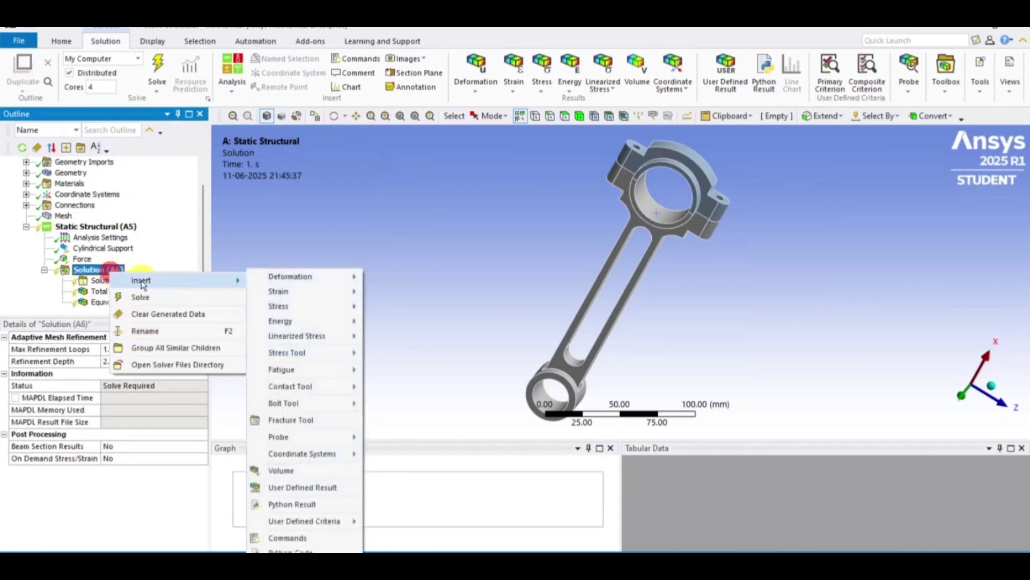
mouse_move(324, 304)
click(414, 379)
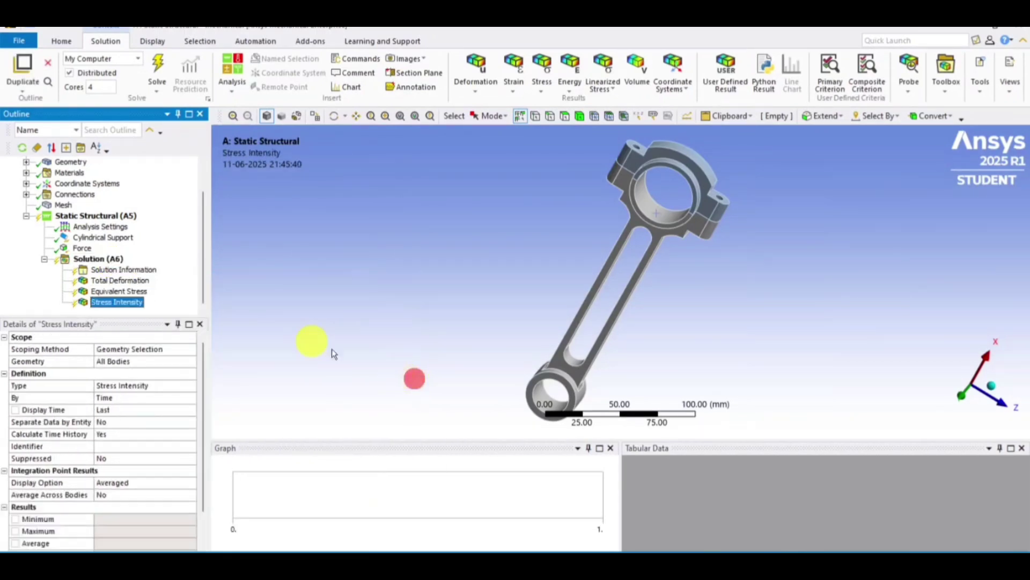
click(156, 64)
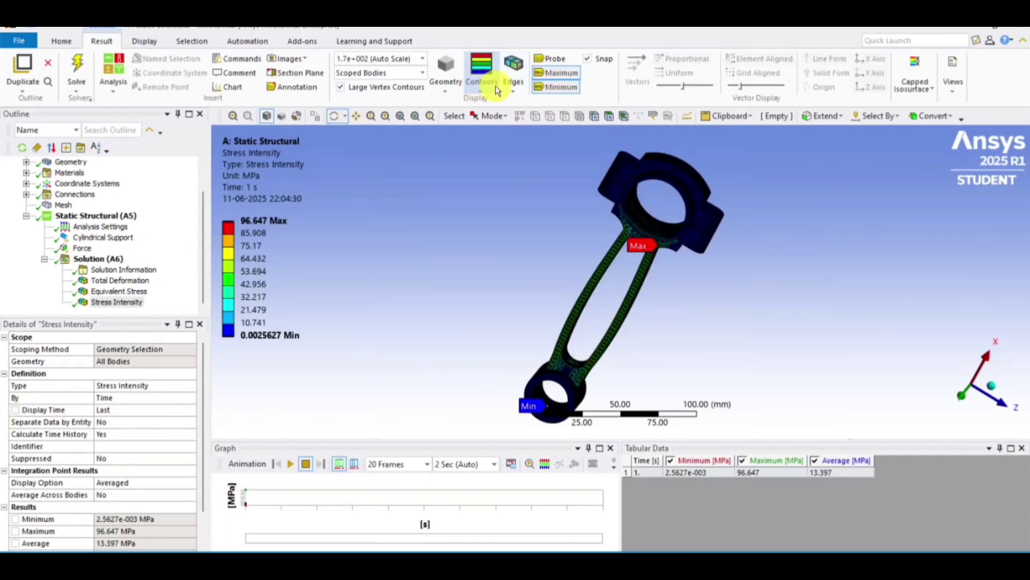
Step: Display the Stress Intensity contours on the connecting rod without mesh edges
click(507, 86)
click(488, 89)
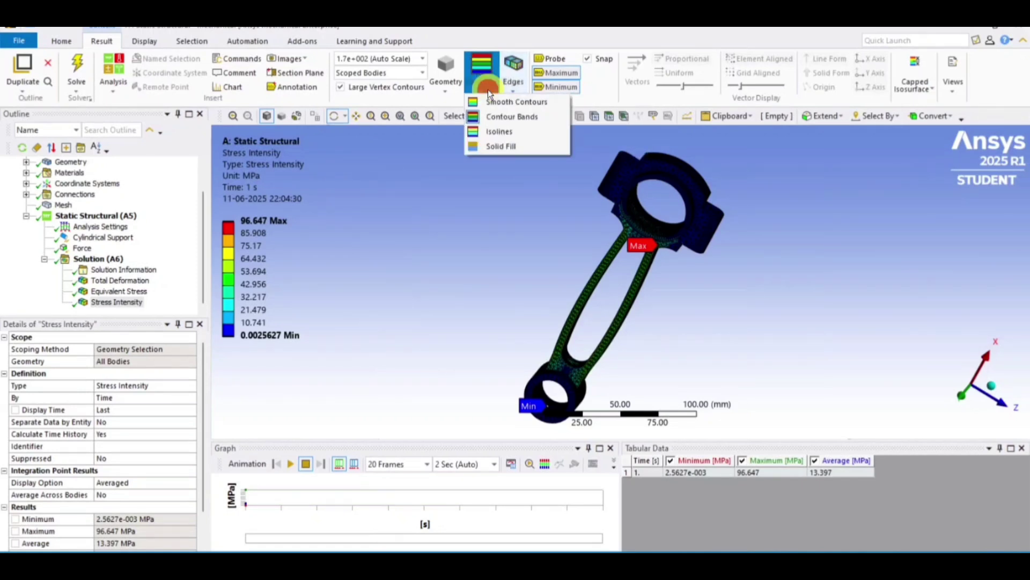
click(513, 87)
click(542, 102)
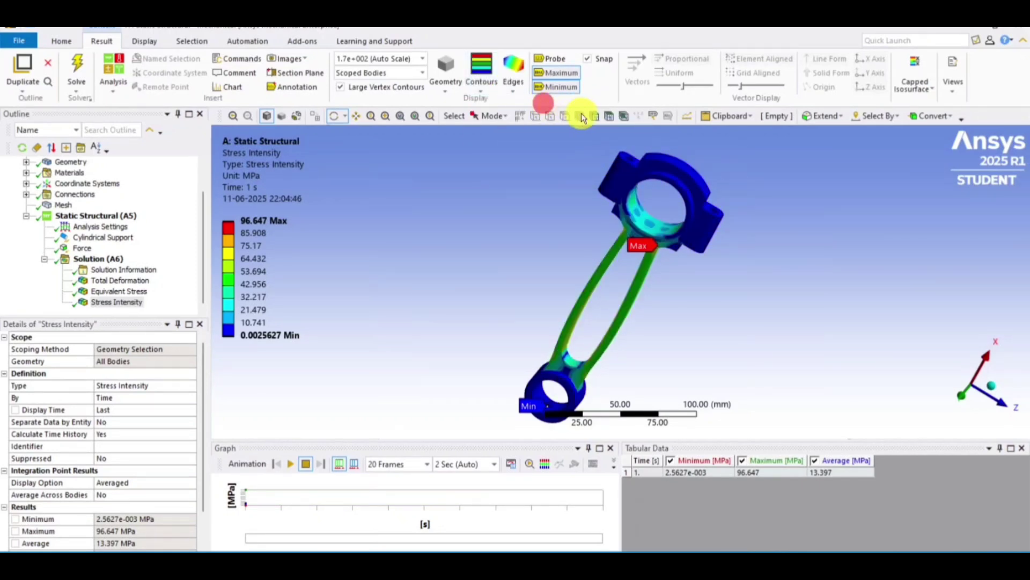
Step: Compare the Stress Intensity result with the undeformed model and the undeformed wireframe, ending with the No WireFrame display
click(514, 89)
click(568, 133)
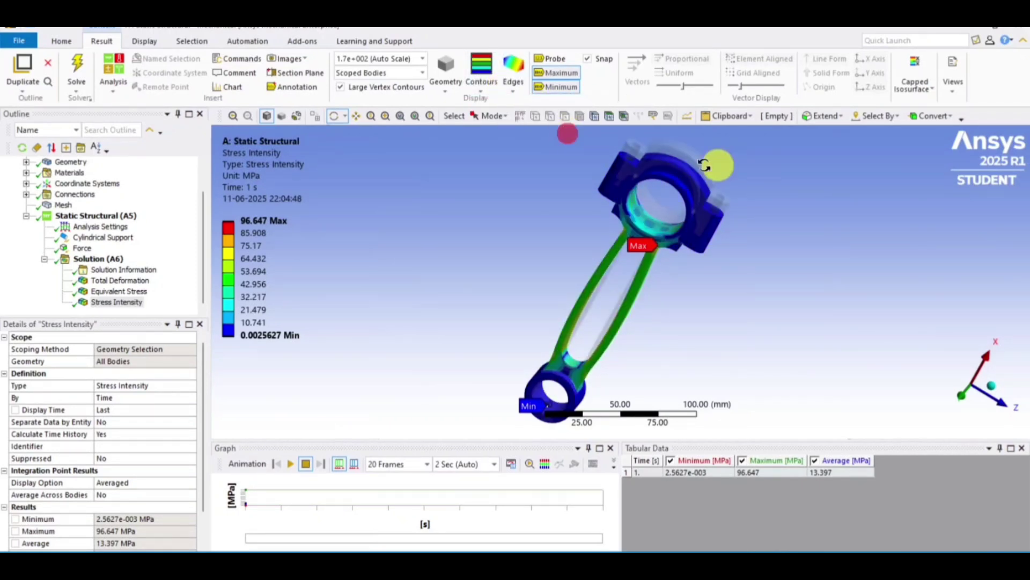
click(508, 79)
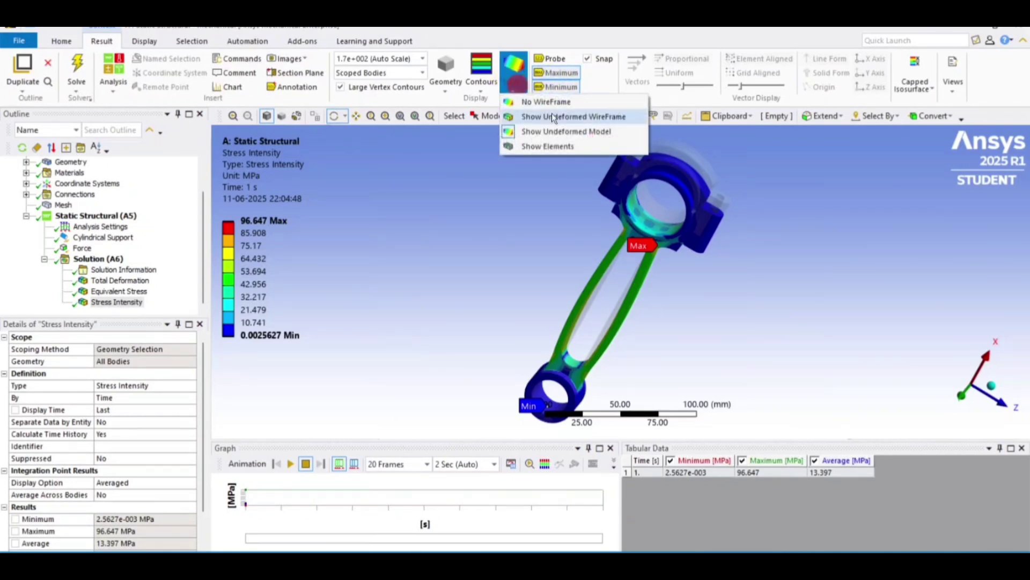
click(556, 114)
drag(746, 263, 543, 147)
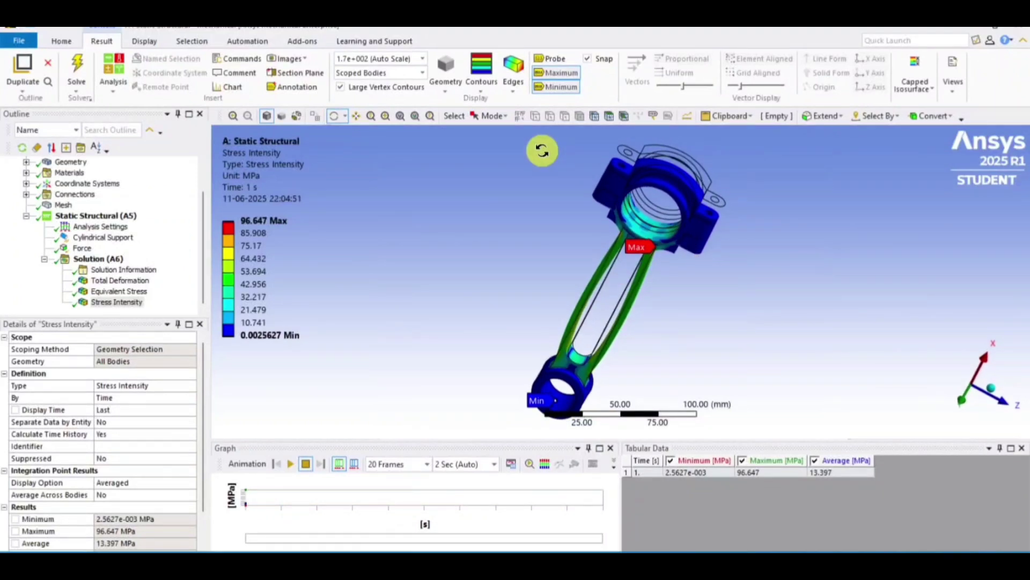
click(514, 86)
click(541, 103)
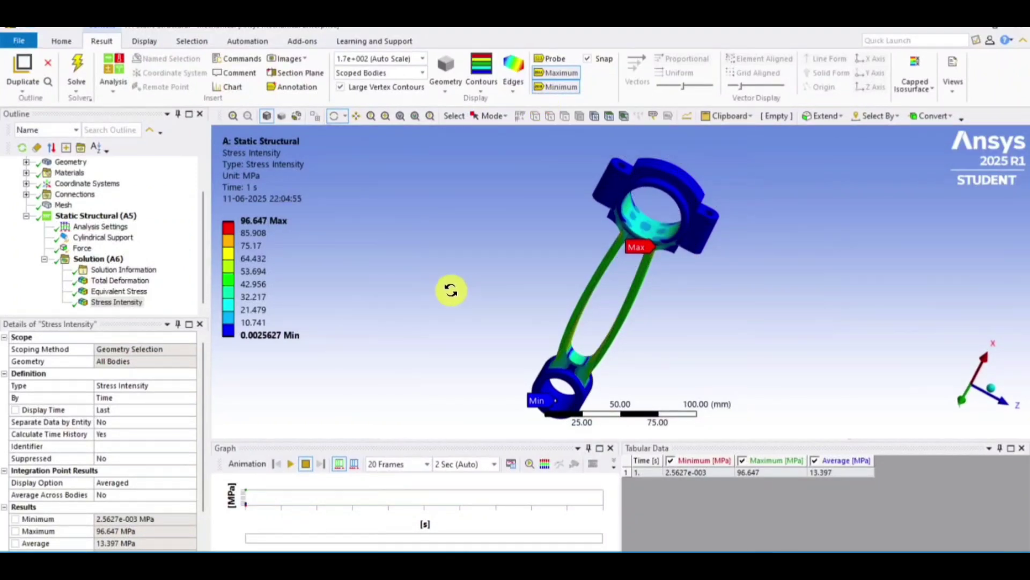
Step: Display the Total Deformation result, play its animation while viewing the rod from different angles, and stop it
click(107, 293)
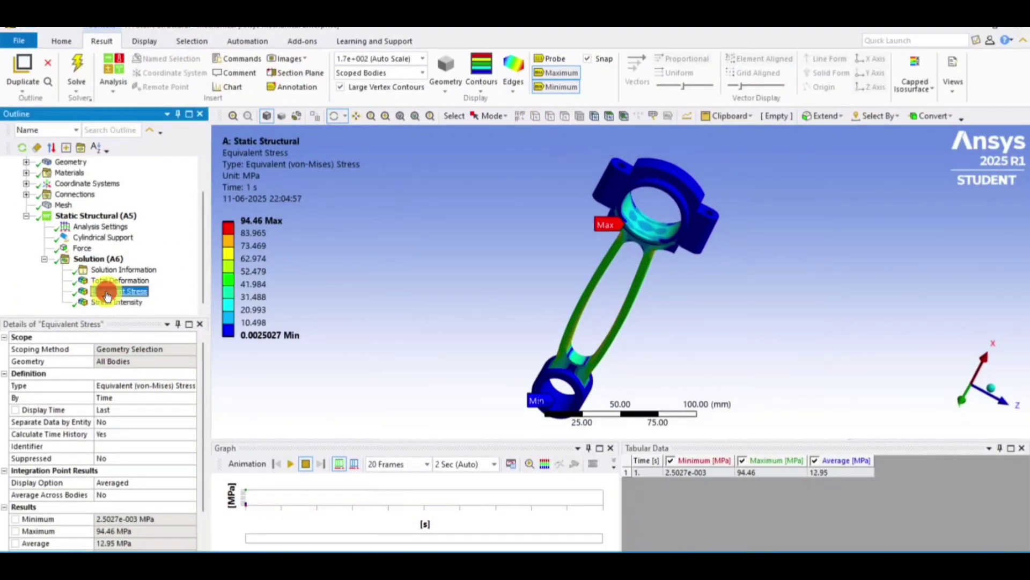
click(120, 280)
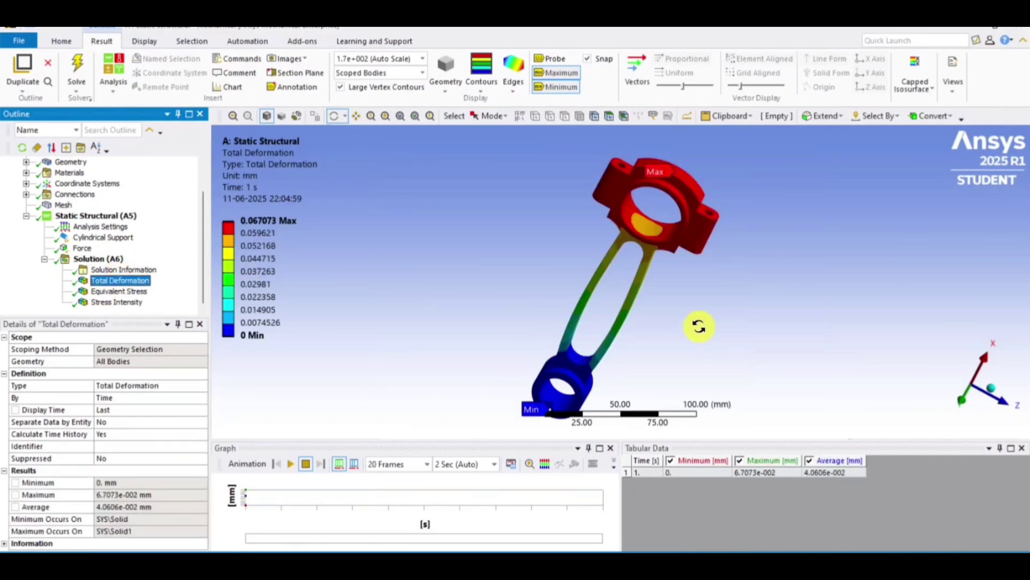
drag(698, 326, 728, 342)
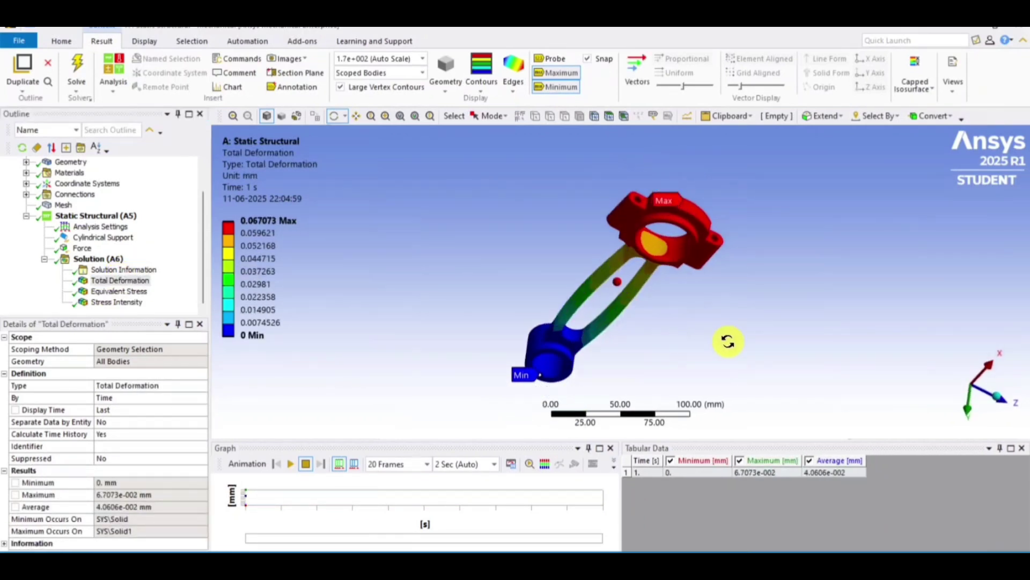
click(290, 465)
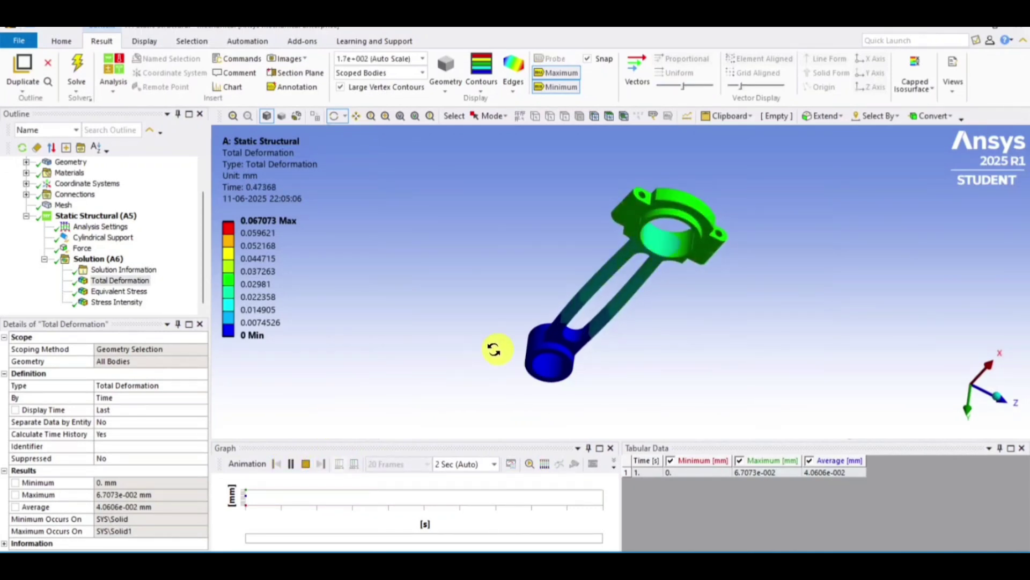
drag(747, 352, 772, 296)
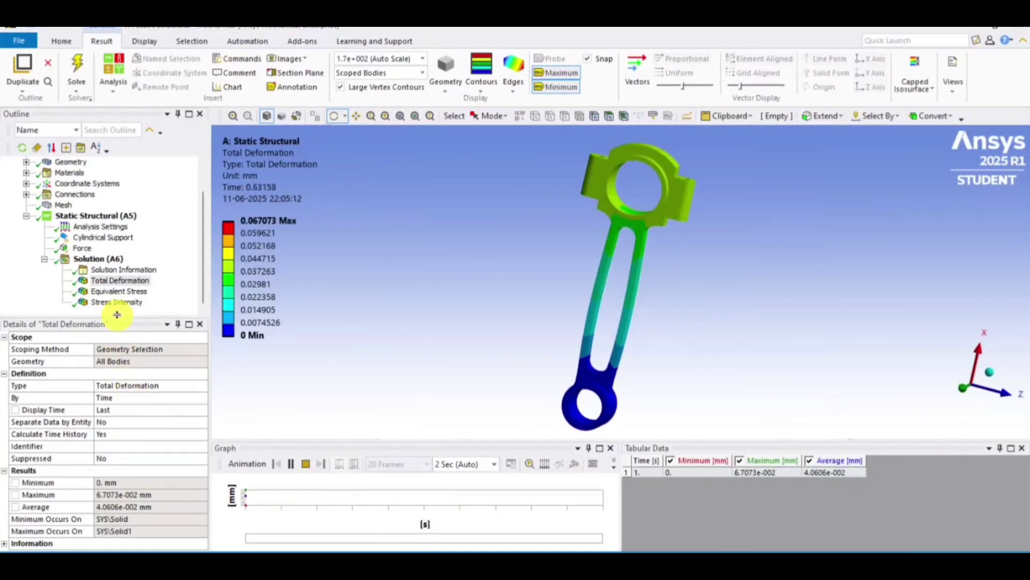
click(305, 464)
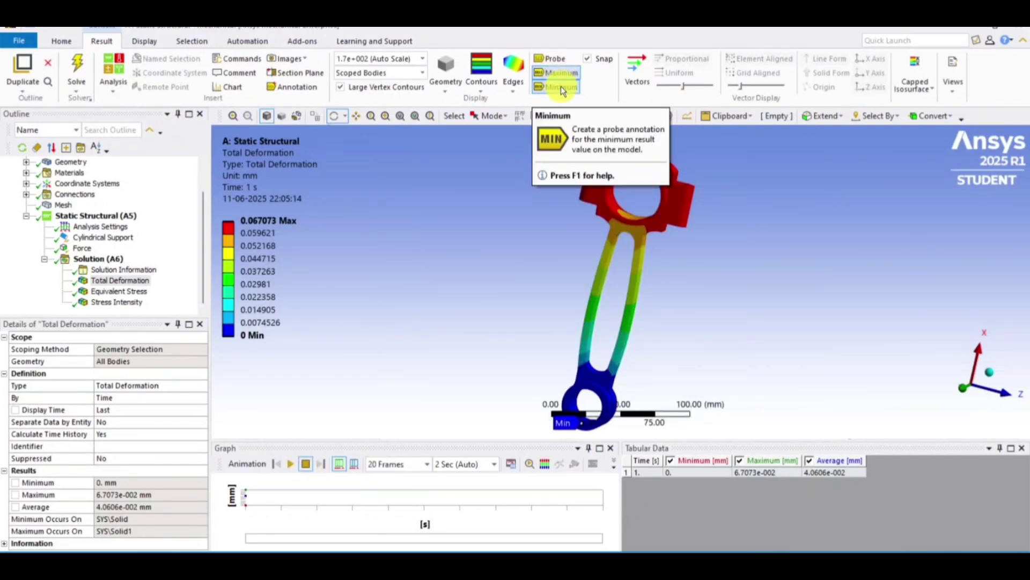
Step: Compare the Stress Intensity and Equivalent Stress results and examine the Equivalent Stress maximum close up where the shank meets the big end
click(125, 292)
click(124, 301)
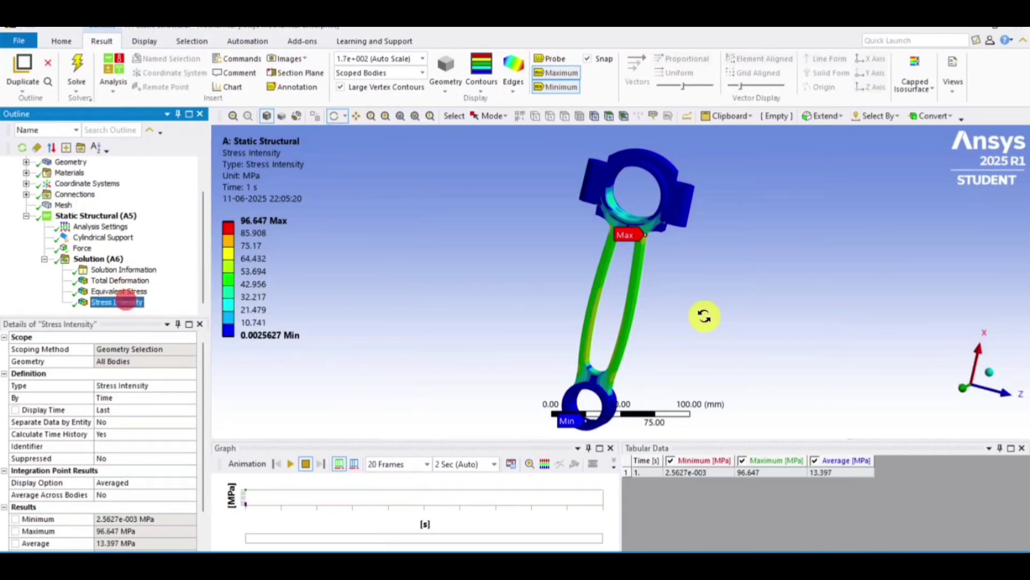
click(125, 292)
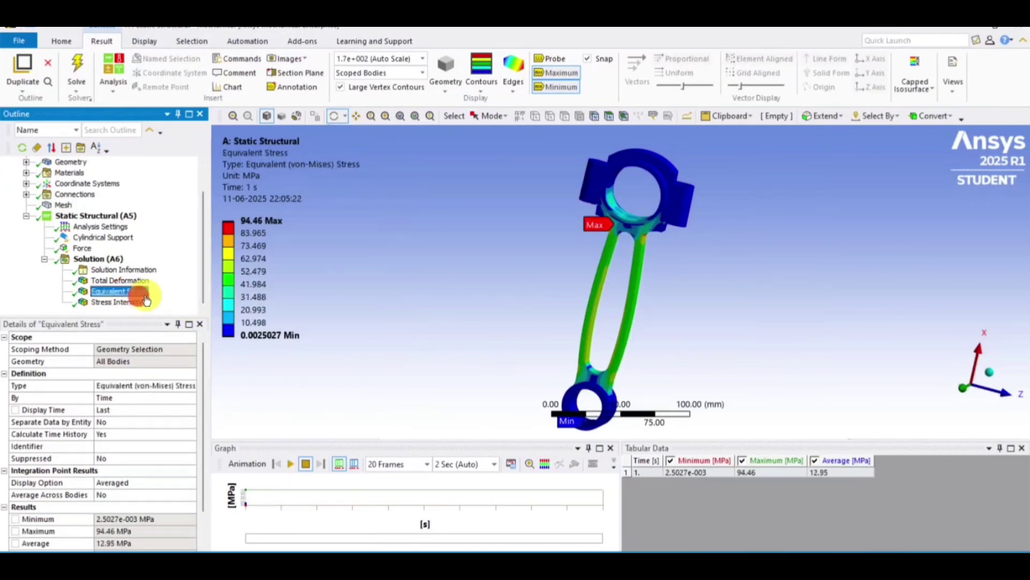
drag(833, 290, 605, 248)
scroll(619, 218, up, 7)
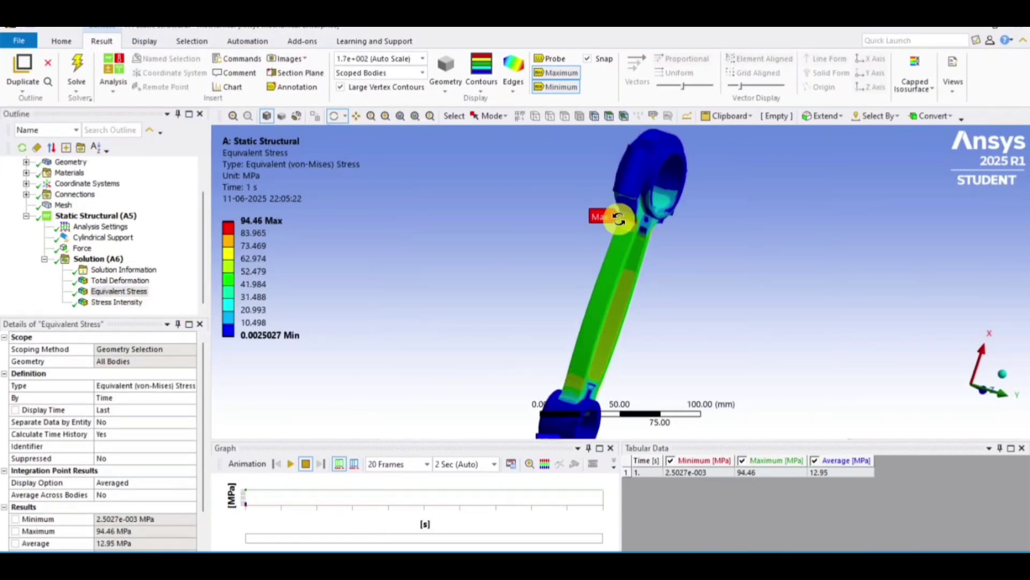
ctrl+middle_drag(696, 213, 622, 387)
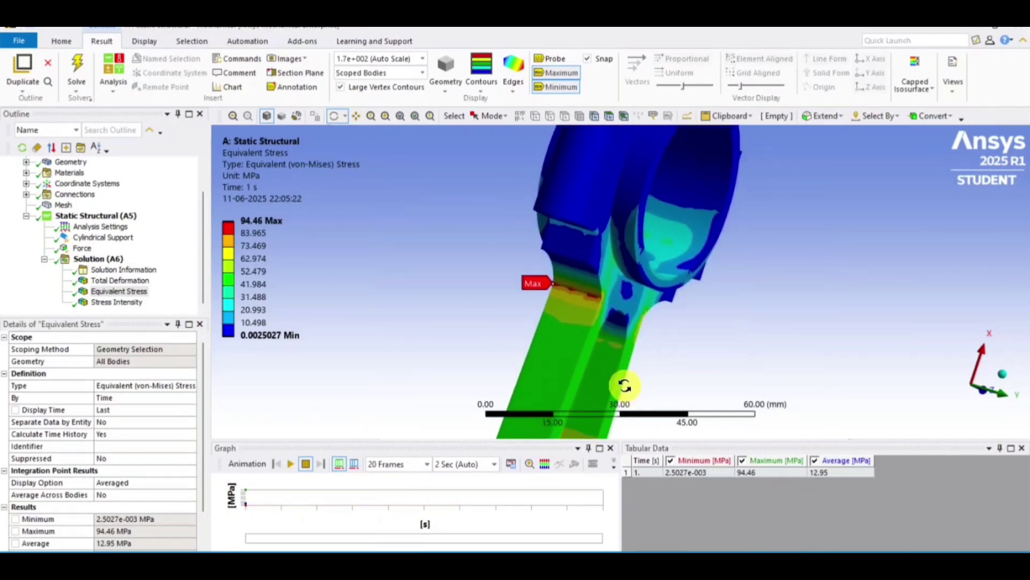
scroll(570, 277, up, 8)
ctrl+middle_drag(539, 327, 584, 323)
drag(584, 323, 694, 331)
Step: Play and stop the Equivalent Stress animation at the maximum-stress location, and return to a wider view of the rod
click(293, 465)
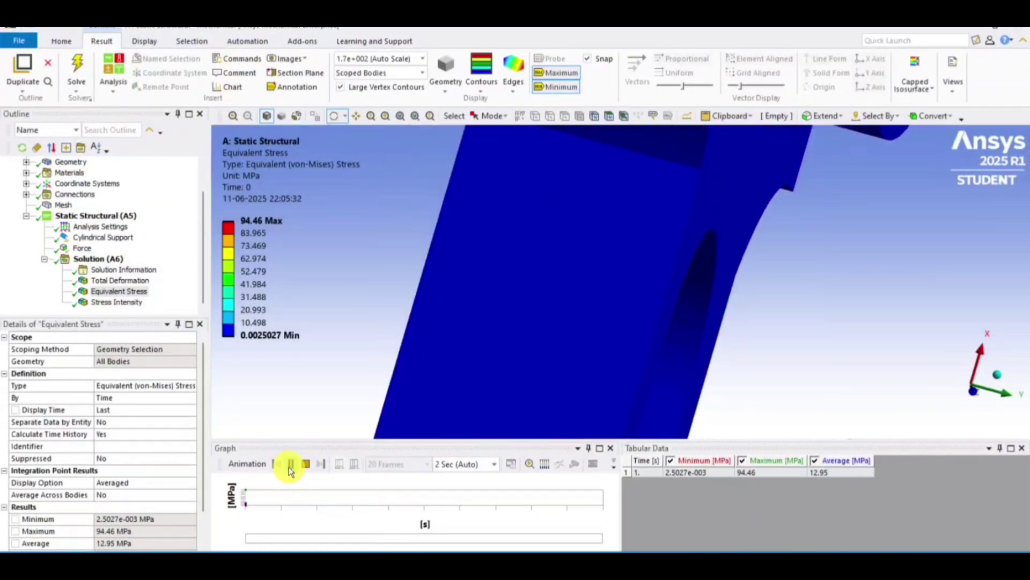
click(306, 462)
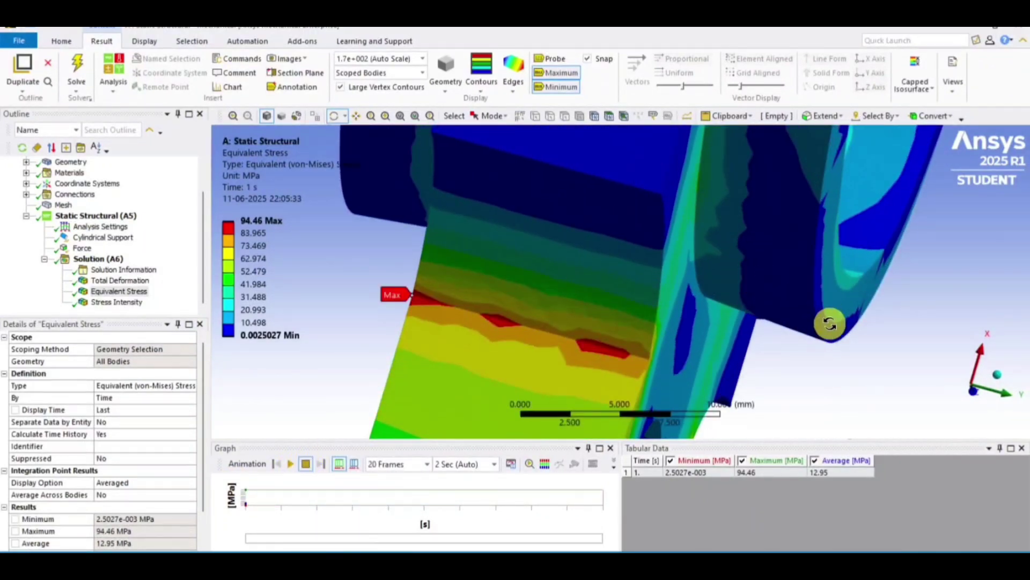
scroll(467, 232, down, 5)
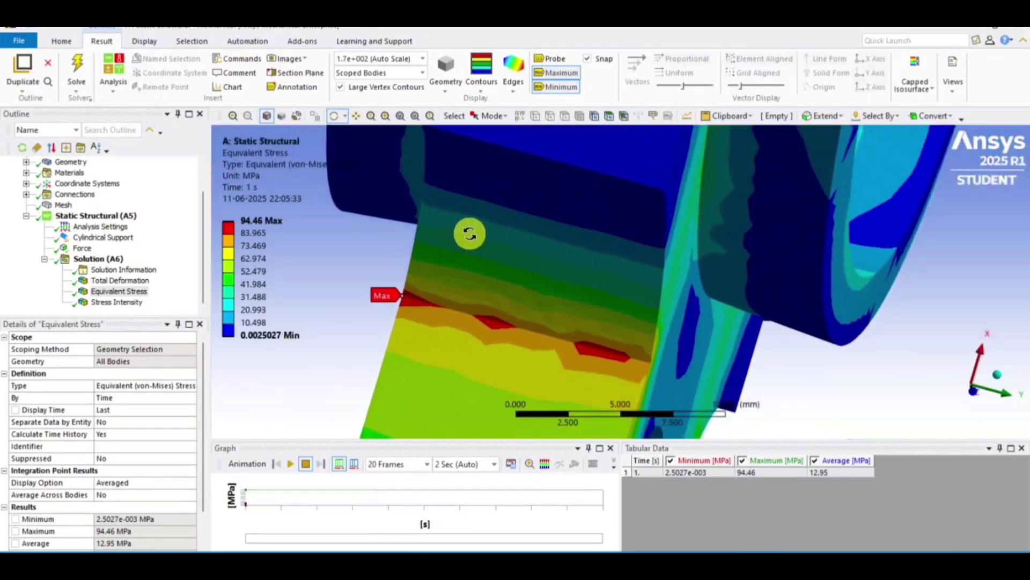
scroll(559, 244, down, 3)
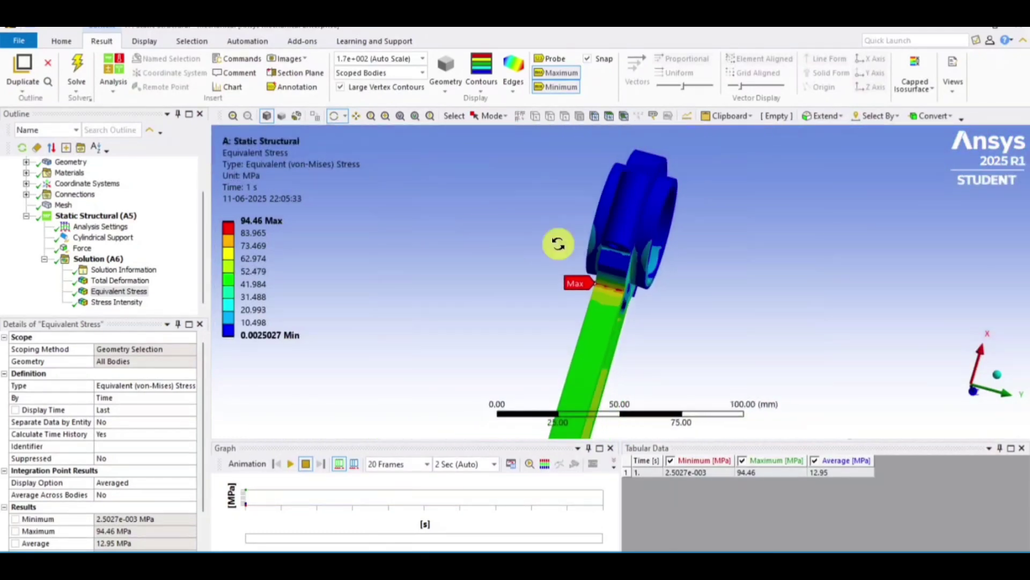
Step: Cut the connecting rod lengthwise through its mid-thickness with a section plane and animate the Equivalent Stress on the cut
click(972, 396)
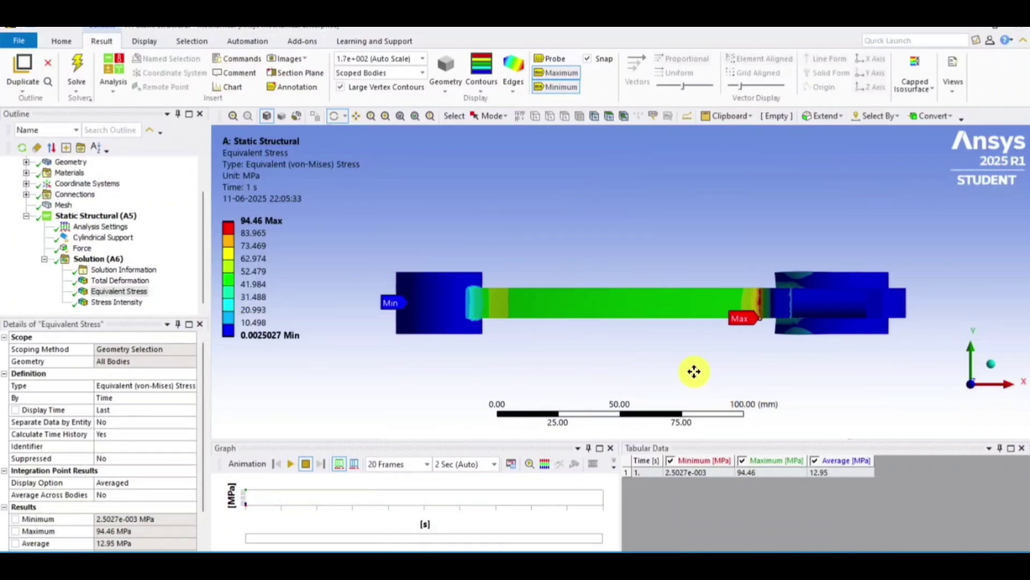
click(300, 73)
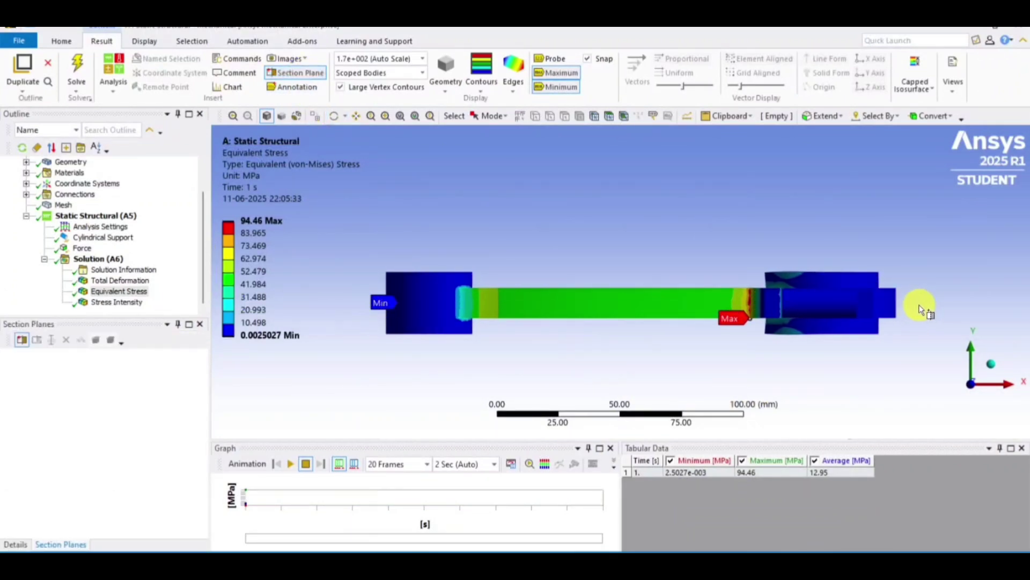
drag(325, 303, 921, 303)
click(334, 116)
drag(519, 219, 517, 299)
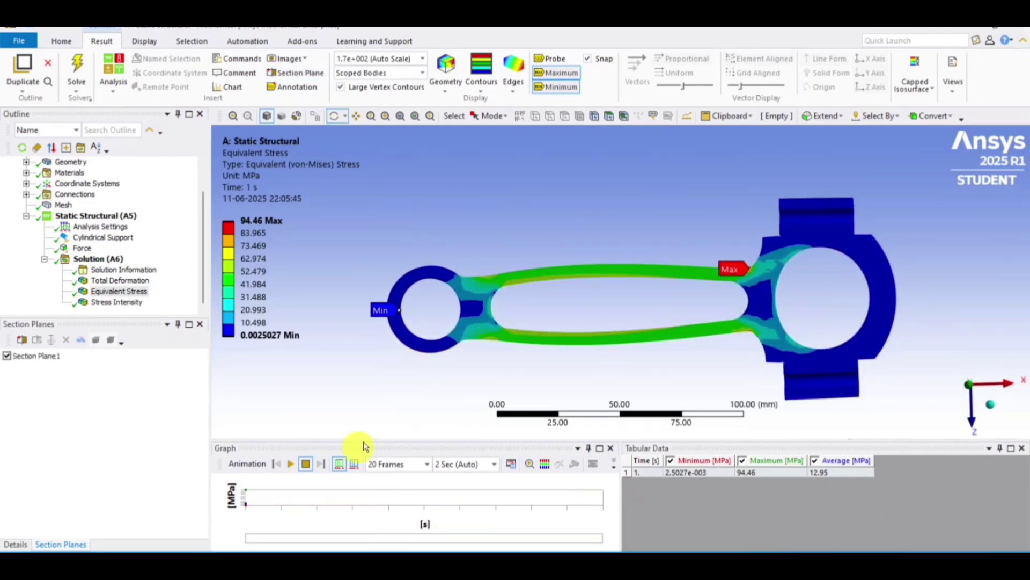
click(293, 467)
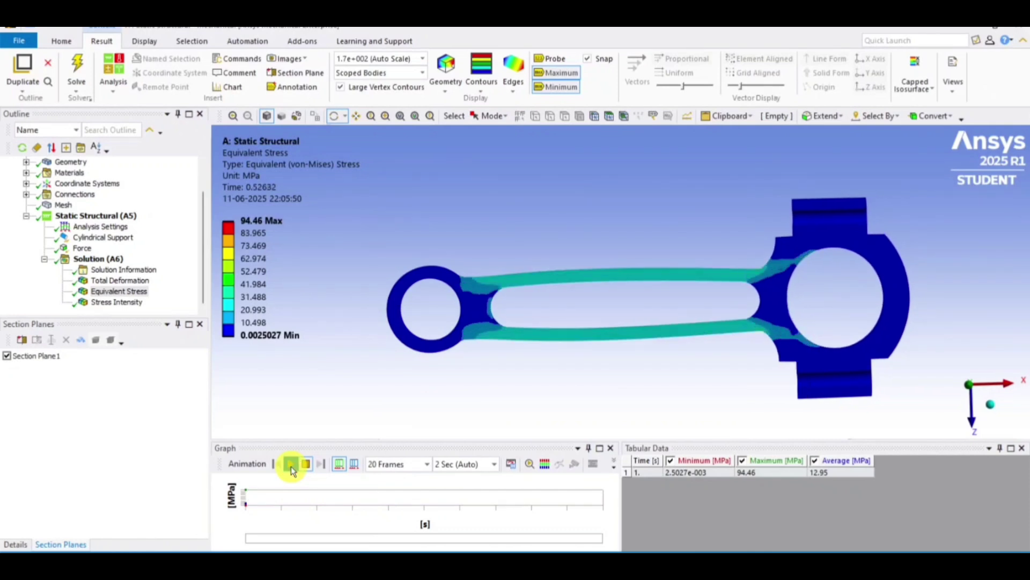